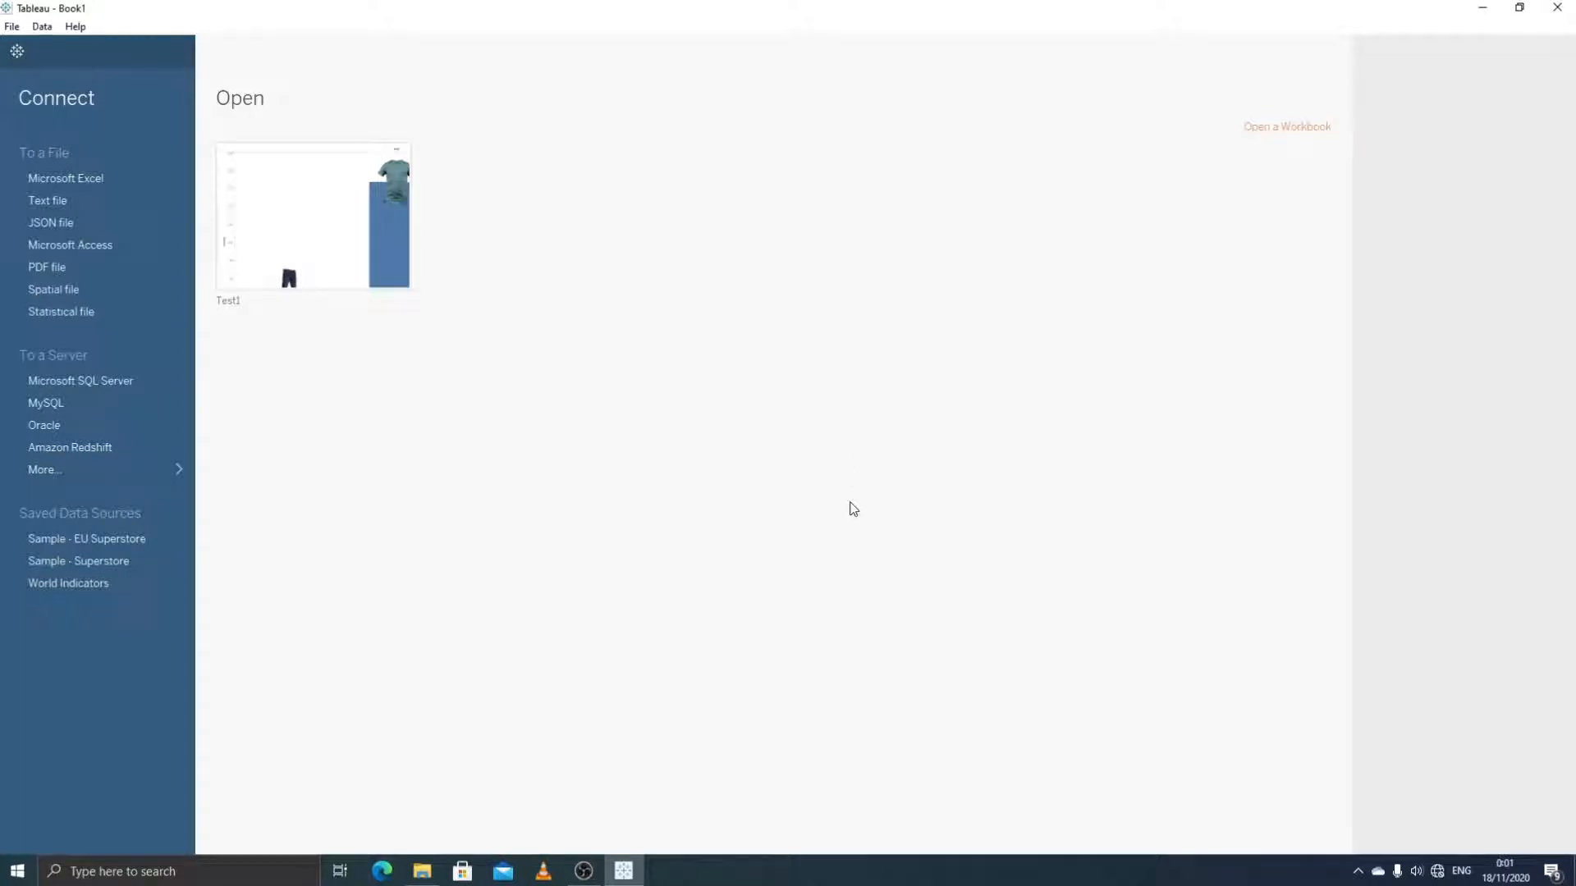
Step: Connect to the Excel workbook "Jumlah item penjualan" as the data source
{"action": "left_click", "coordinate": [123, 188]}
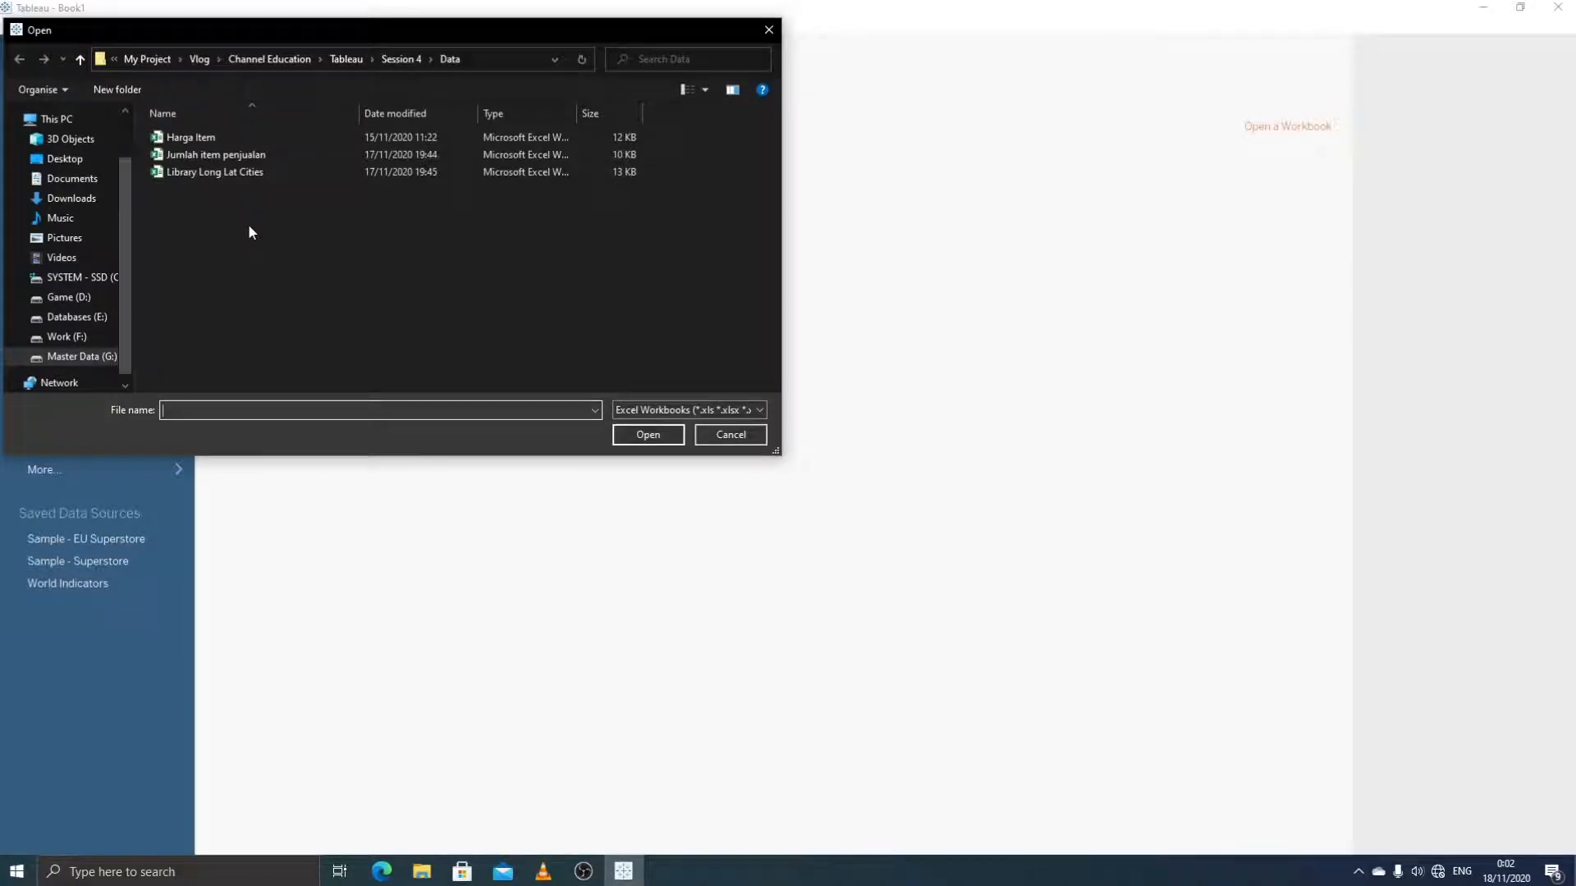
{"action": "left_click", "coordinate": [220, 153]}
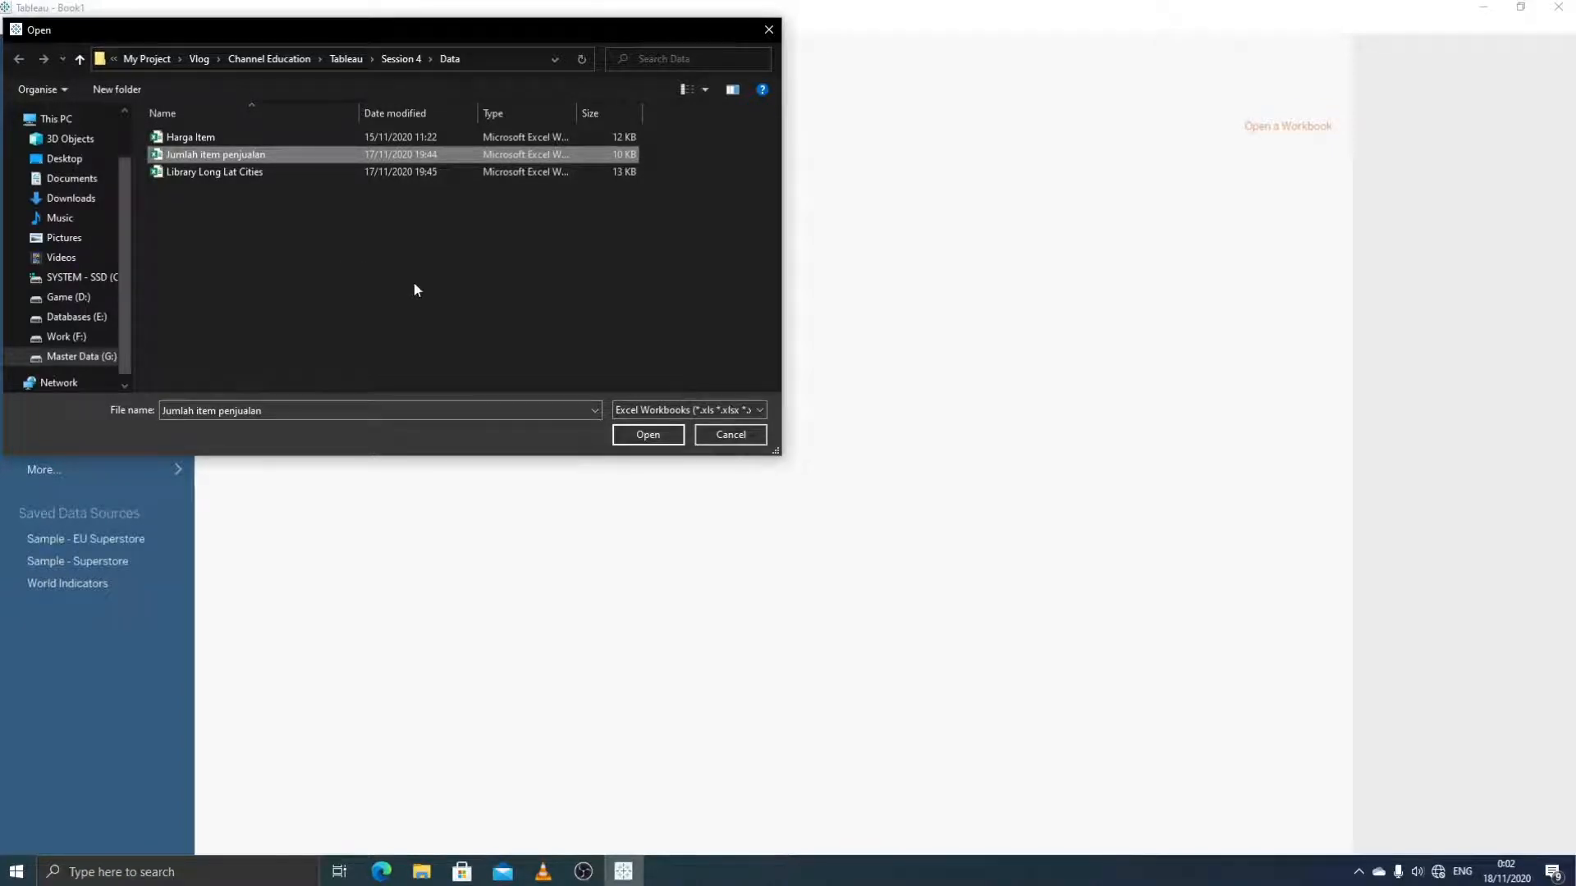
{"action": "left_click", "coordinate": [648, 435]}
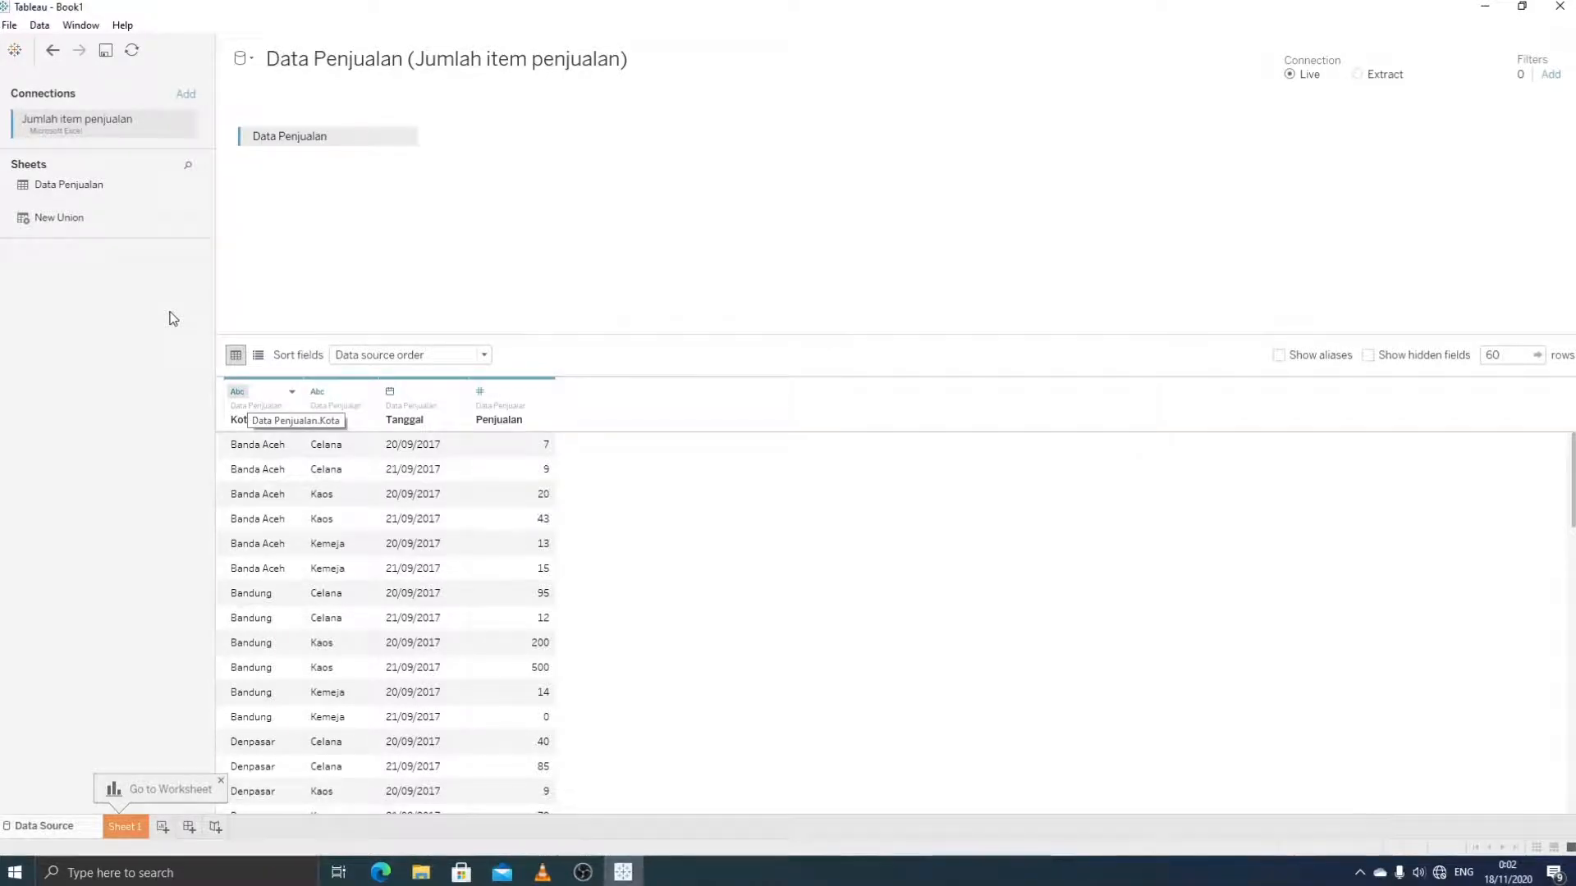
Step: Add the Excel workbook "Library Long Lat Cities" as a second connection to the data source
{"action": "left_click", "coordinate": [185, 95]}
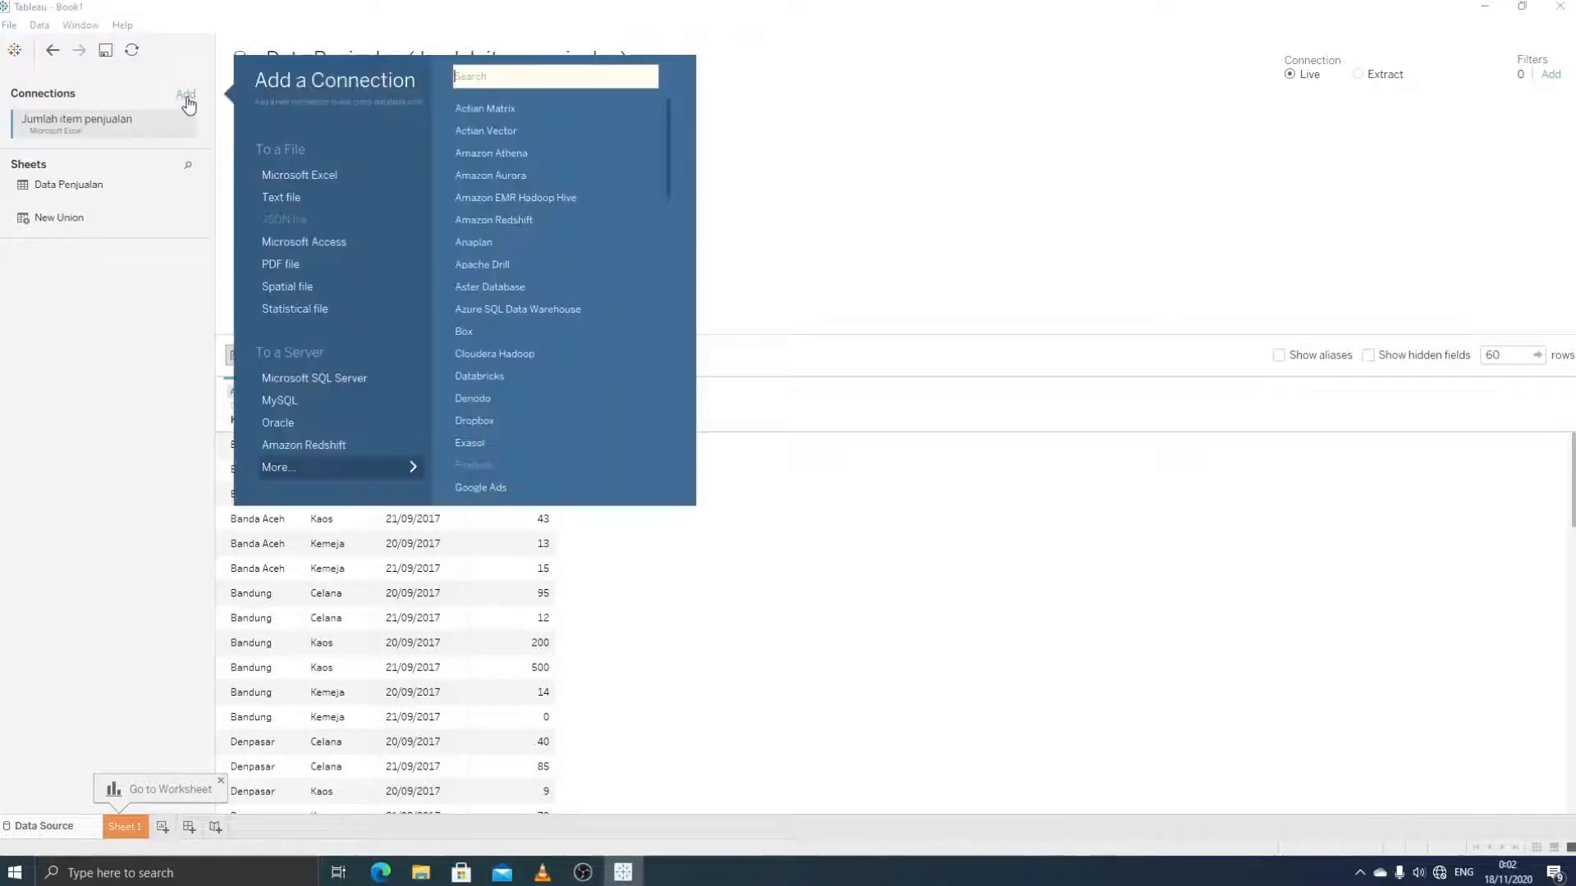
{"action": "left_click", "coordinate": [331, 175]}
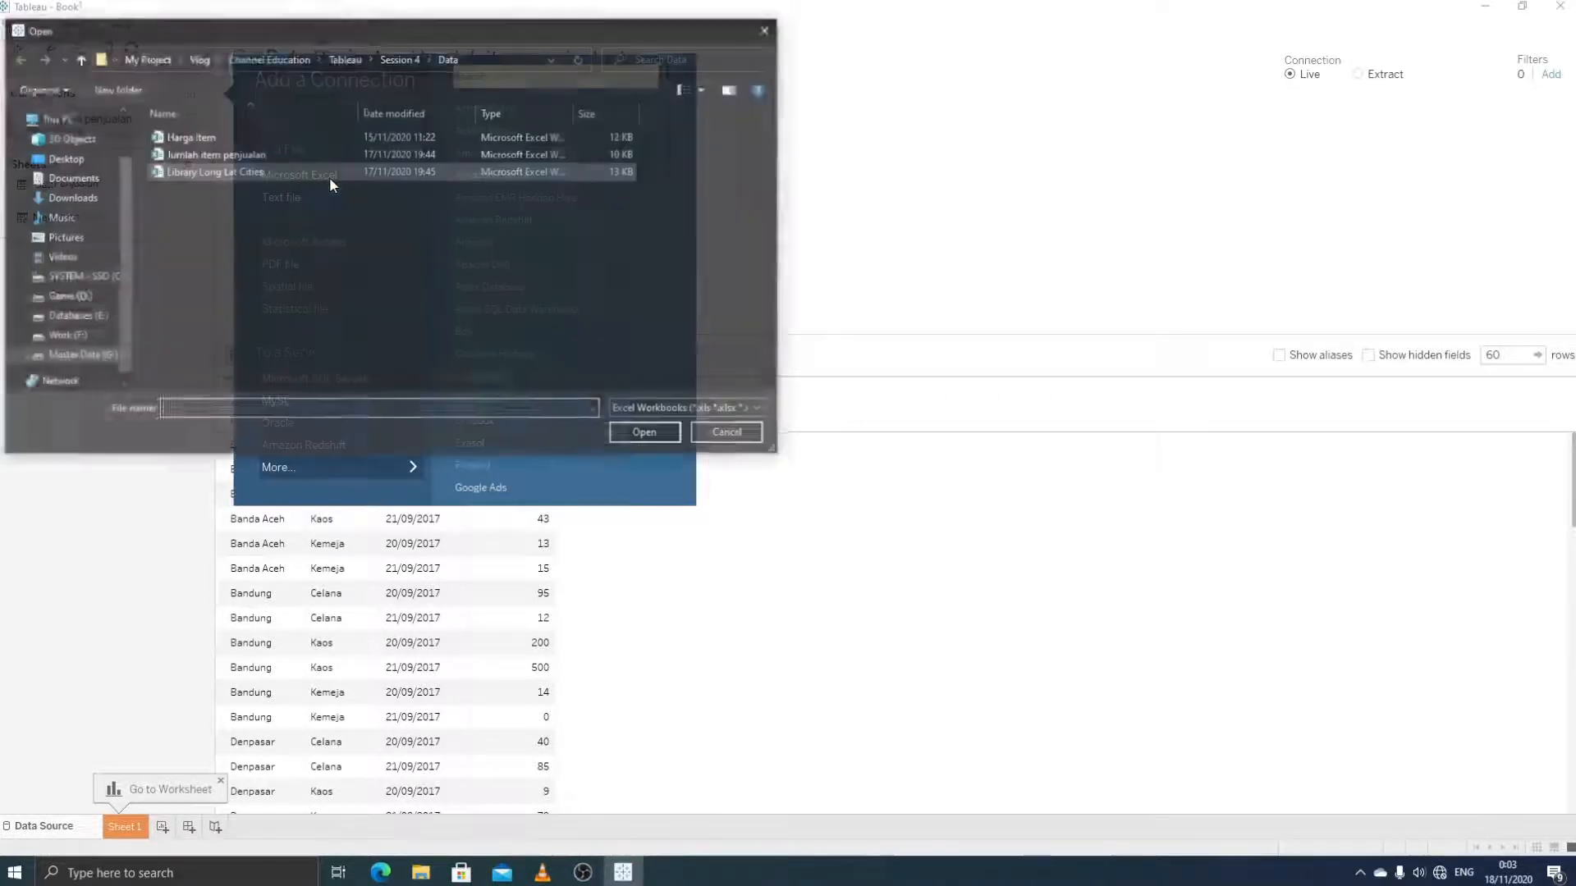
{"action": "left_click", "coordinate": [252, 174]}
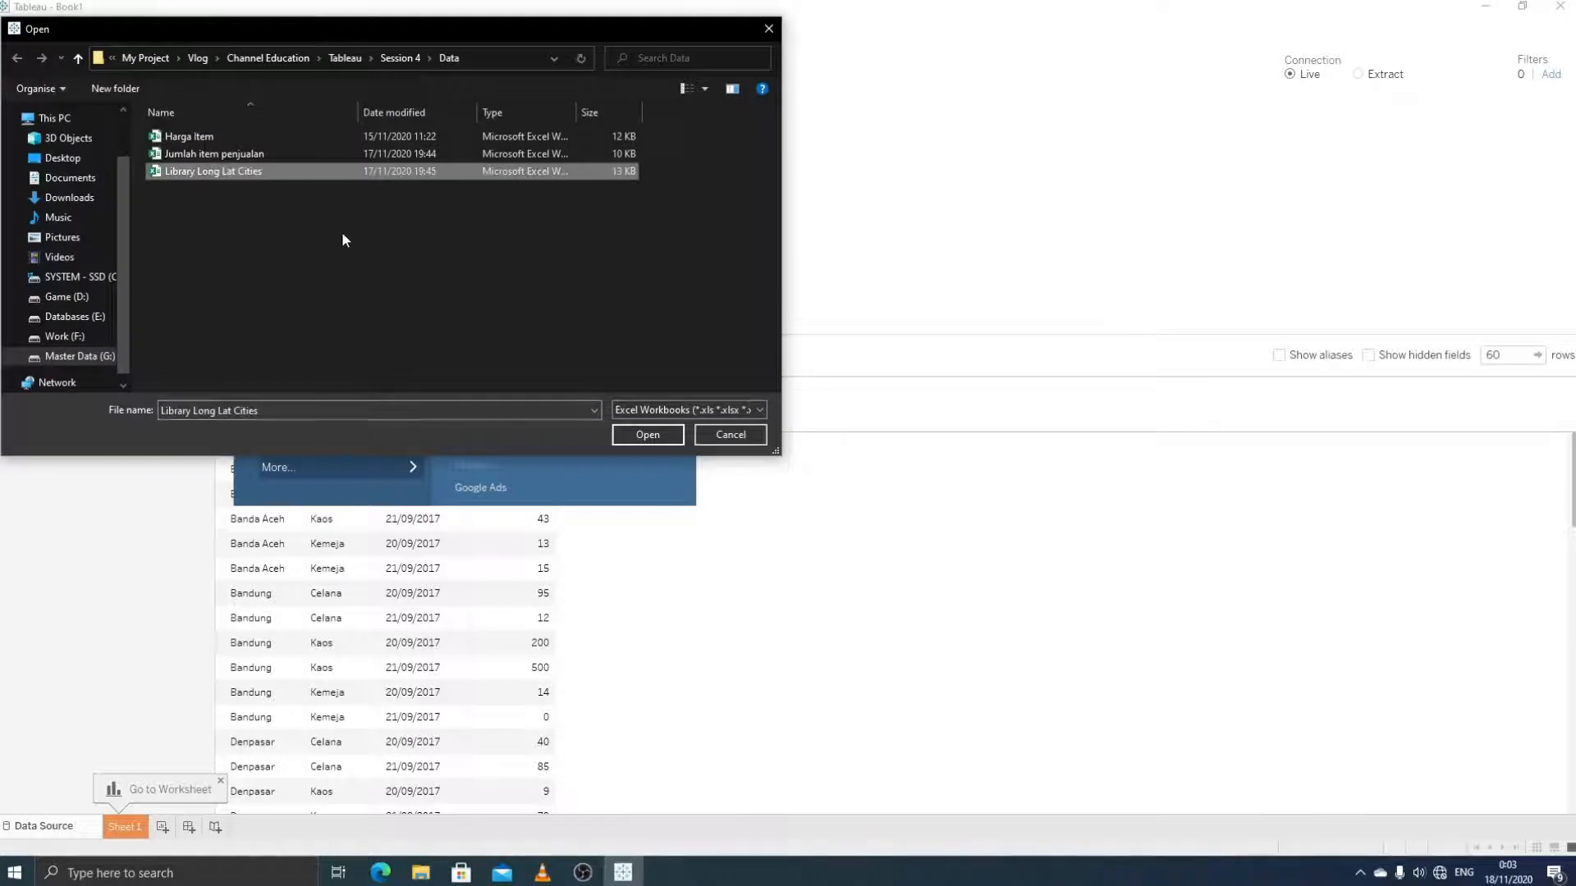
{"action": "left_click", "coordinate": [647, 435]}
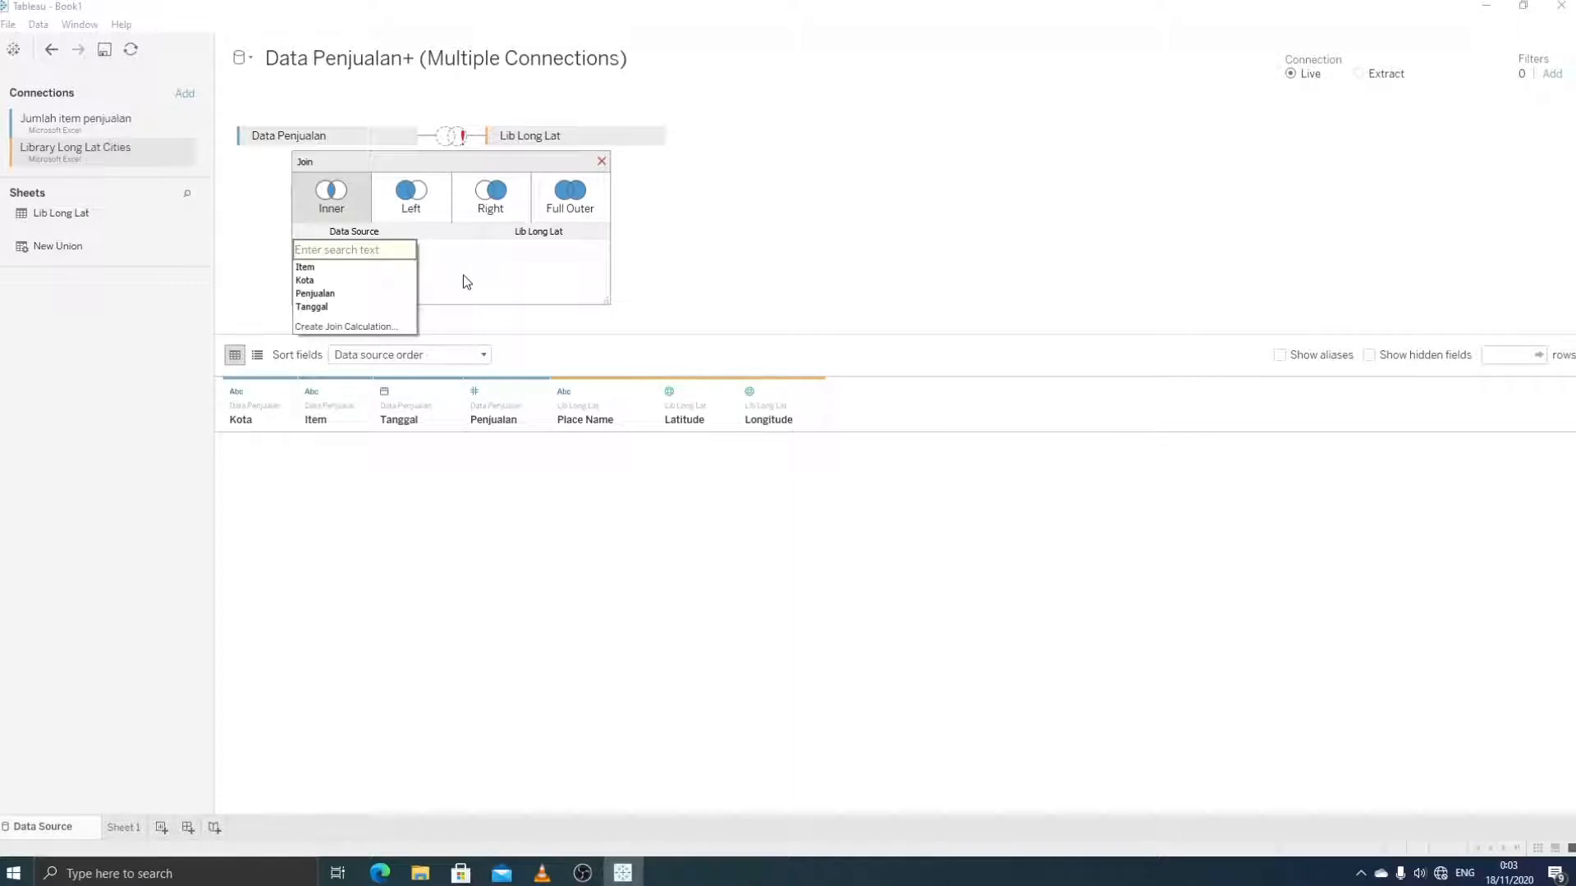
Step: Join Data Penjualan to Lib Long Lat with a left join on Kota = Place Name
{"action": "left_click", "coordinate": [362, 280]}
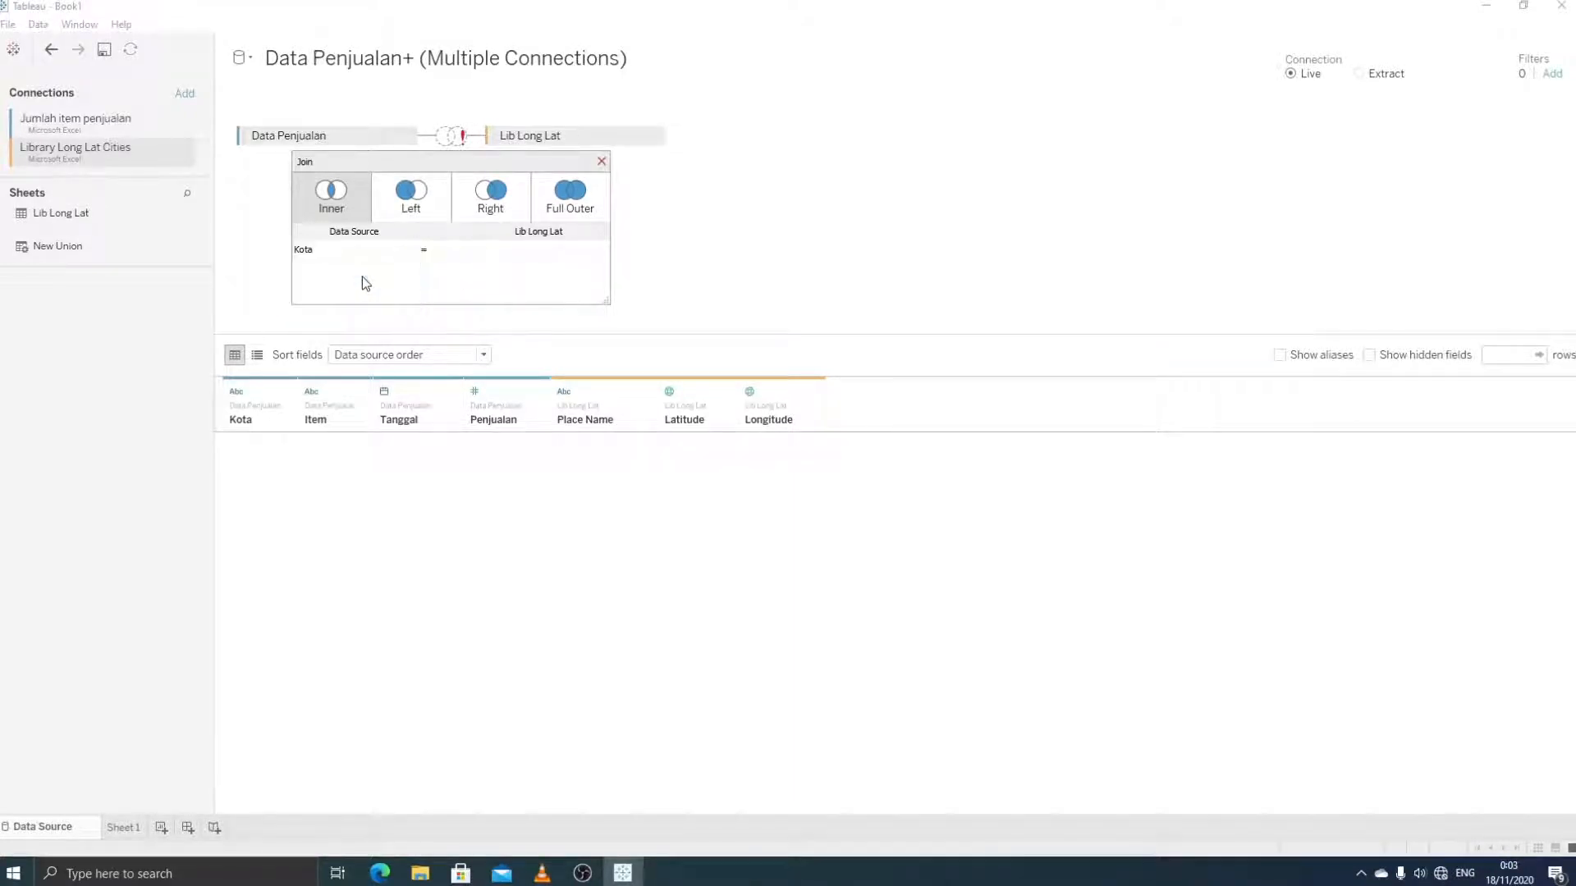
{"action": "left_click", "coordinate": [581, 246]}
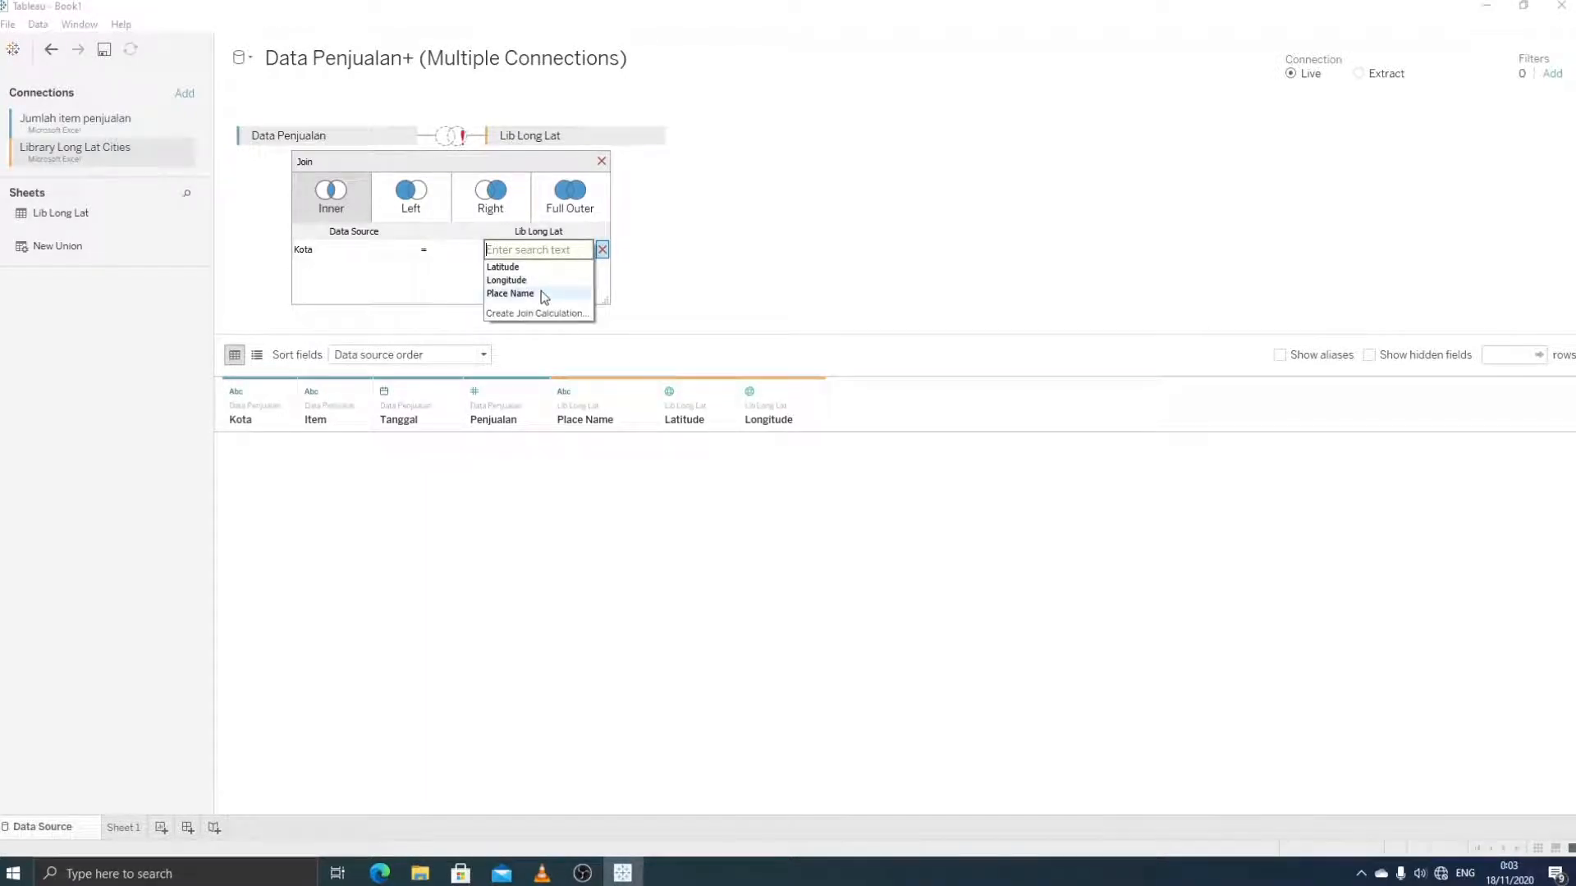
{"action": "left_click", "coordinate": [541, 292]}
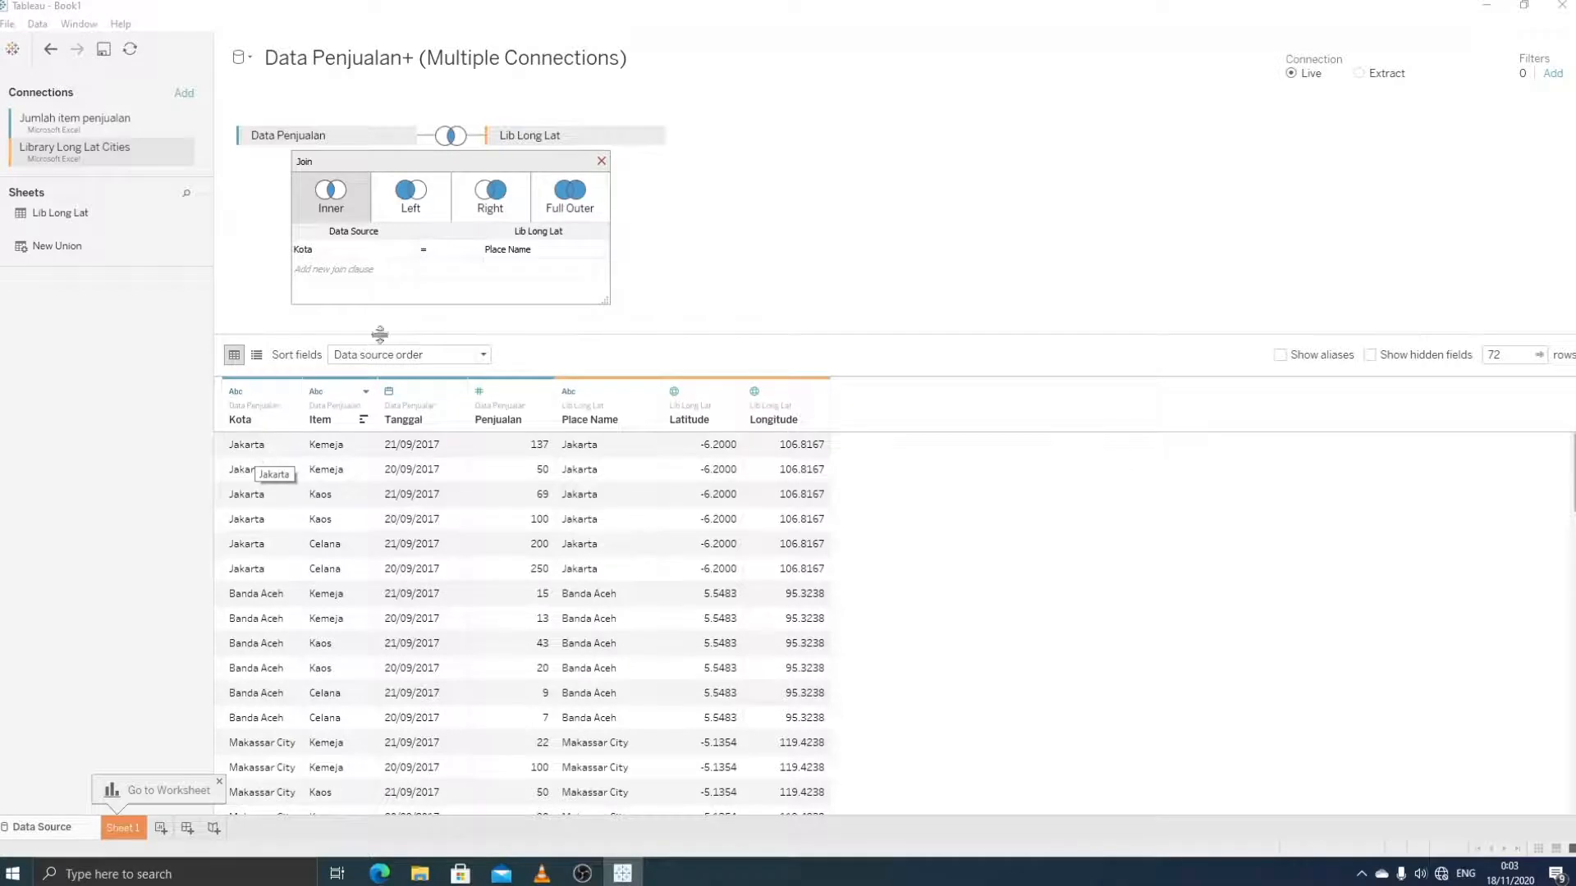
{"action": "left_click", "coordinate": [413, 203]}
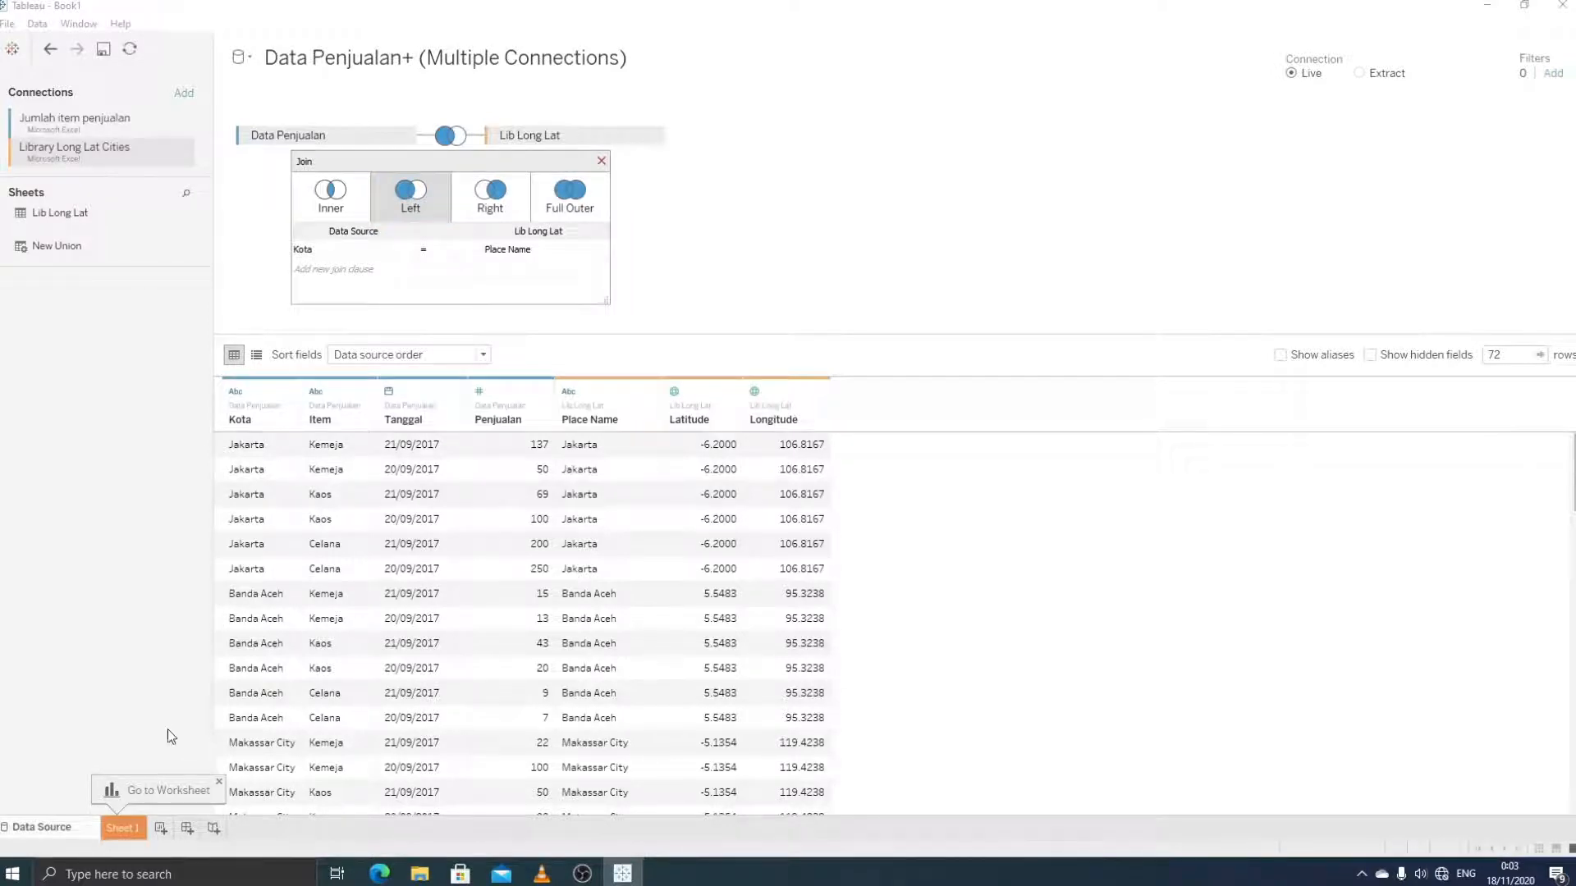
Step: Build a map on Sheet 1 with Longitude on Columns and Latitude on Rows
{"action": "left_click", "coordinate": [136, 831]}
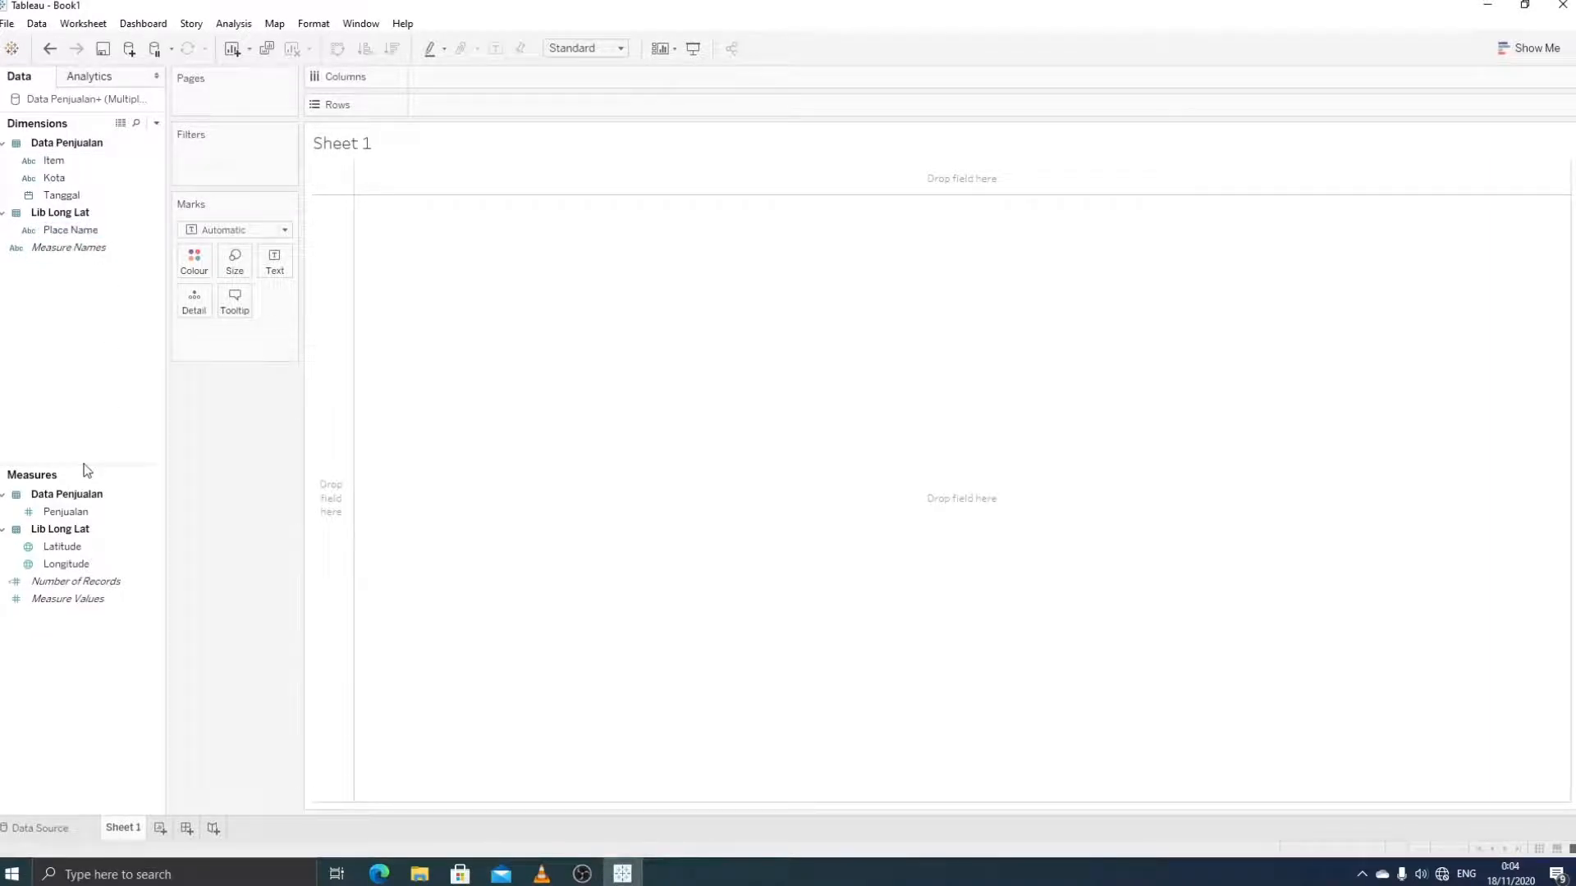
{"action": "left_click", "coordinate": [86, 513]}
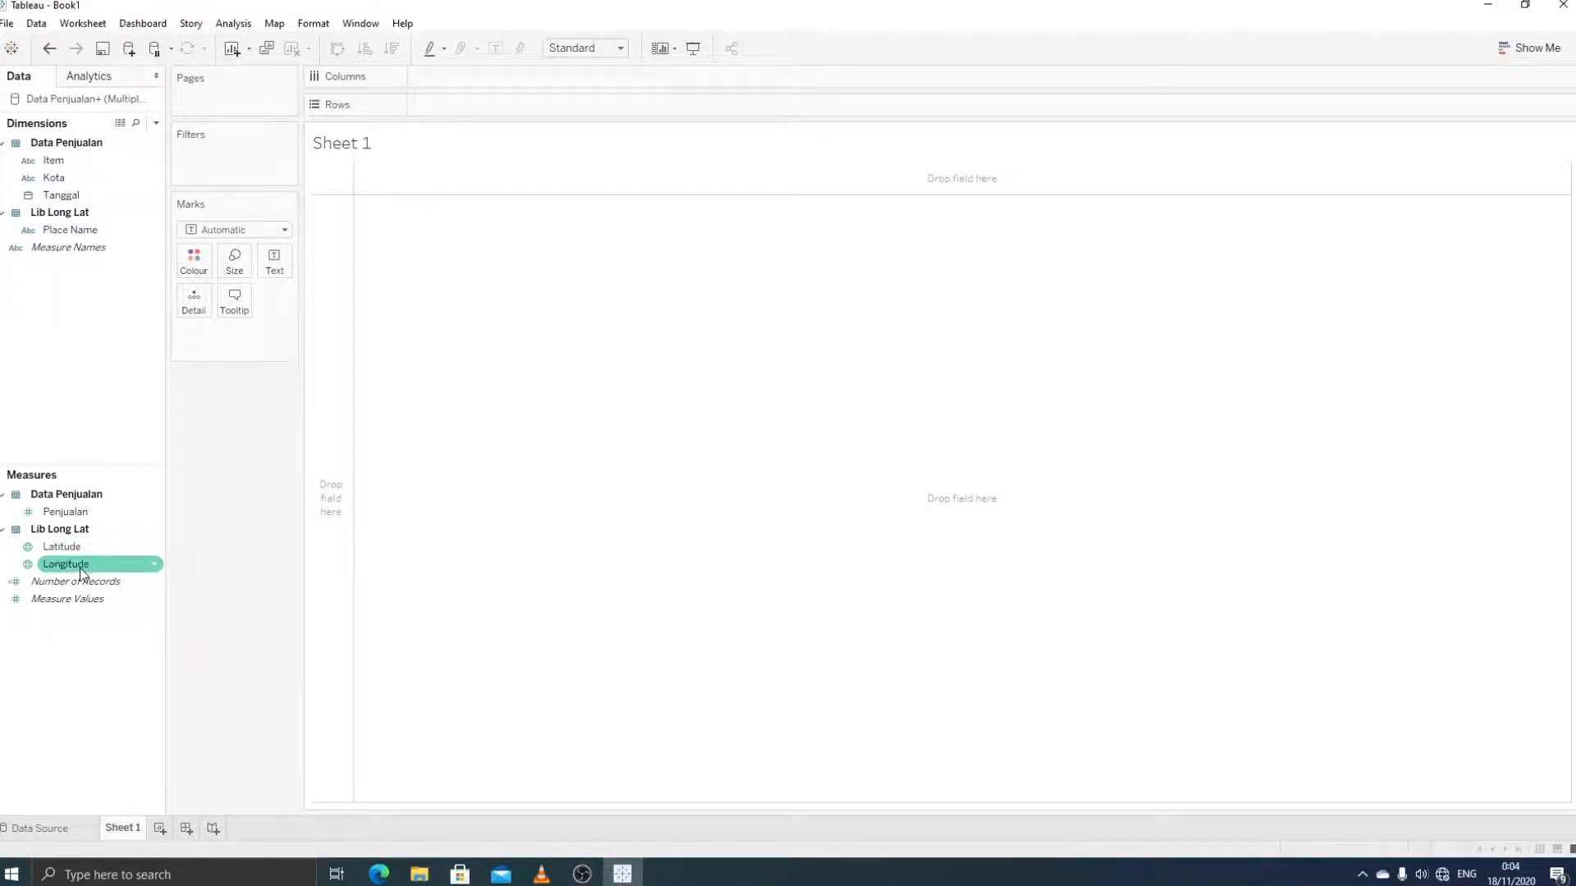
{"action": "left_click_drag", "start_coordinate": [82, 572], "coordinate": [454, 77]}
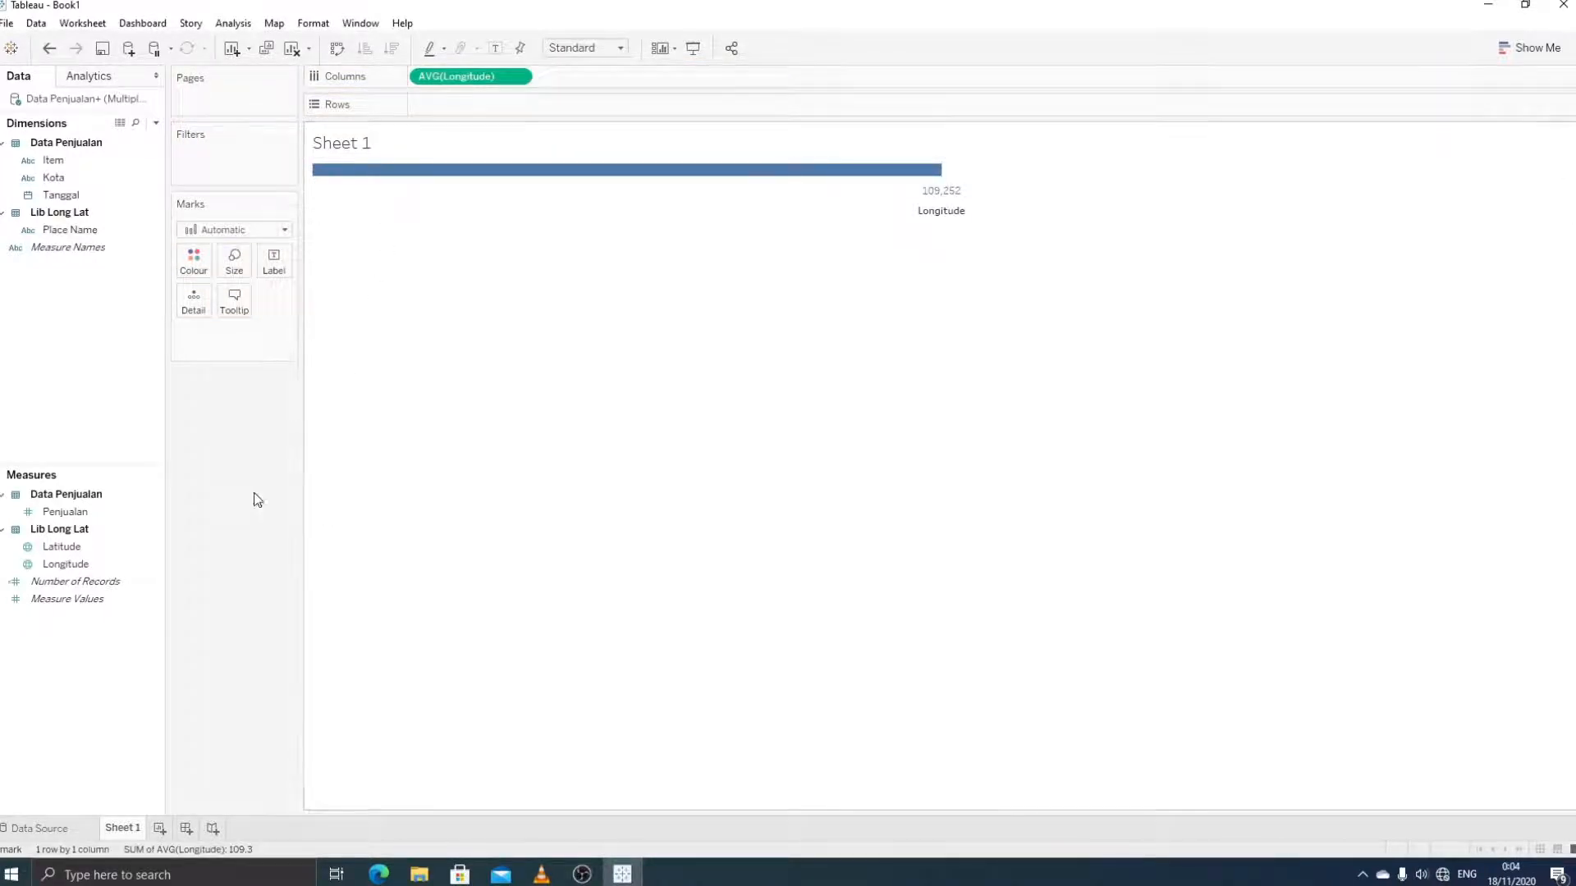
{"action": "left_click_drag", "start_coordinate": [76, 549], "coordinate": [465, 110]}
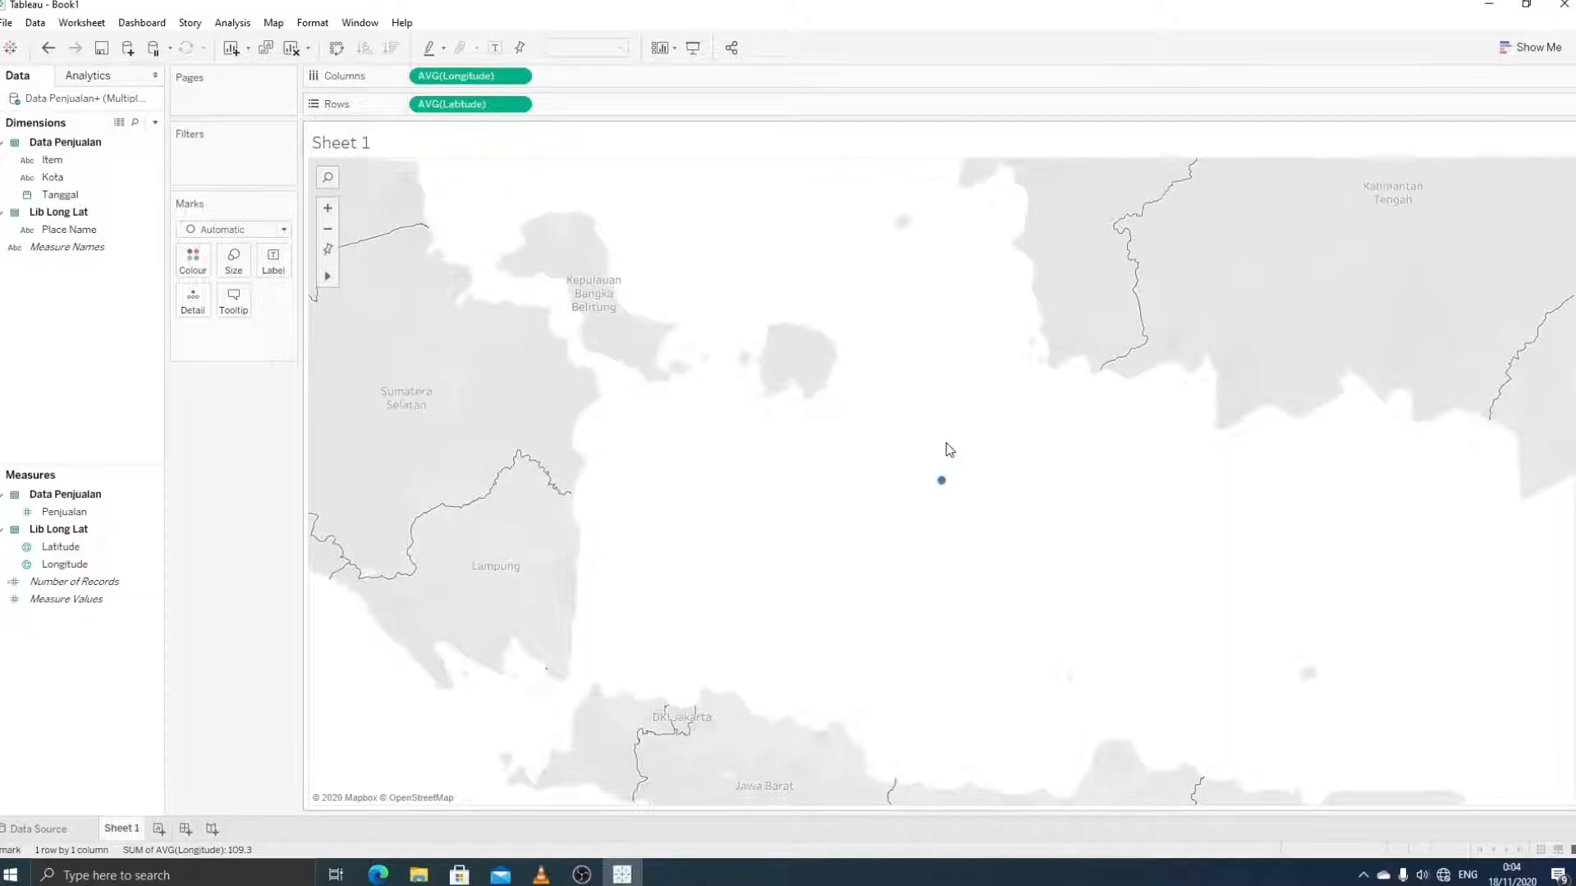
Step: Add Kota as a mark detail so the map plots a separate point for each city
{"action": "mouse_move", "coordinate": [941, 482]}
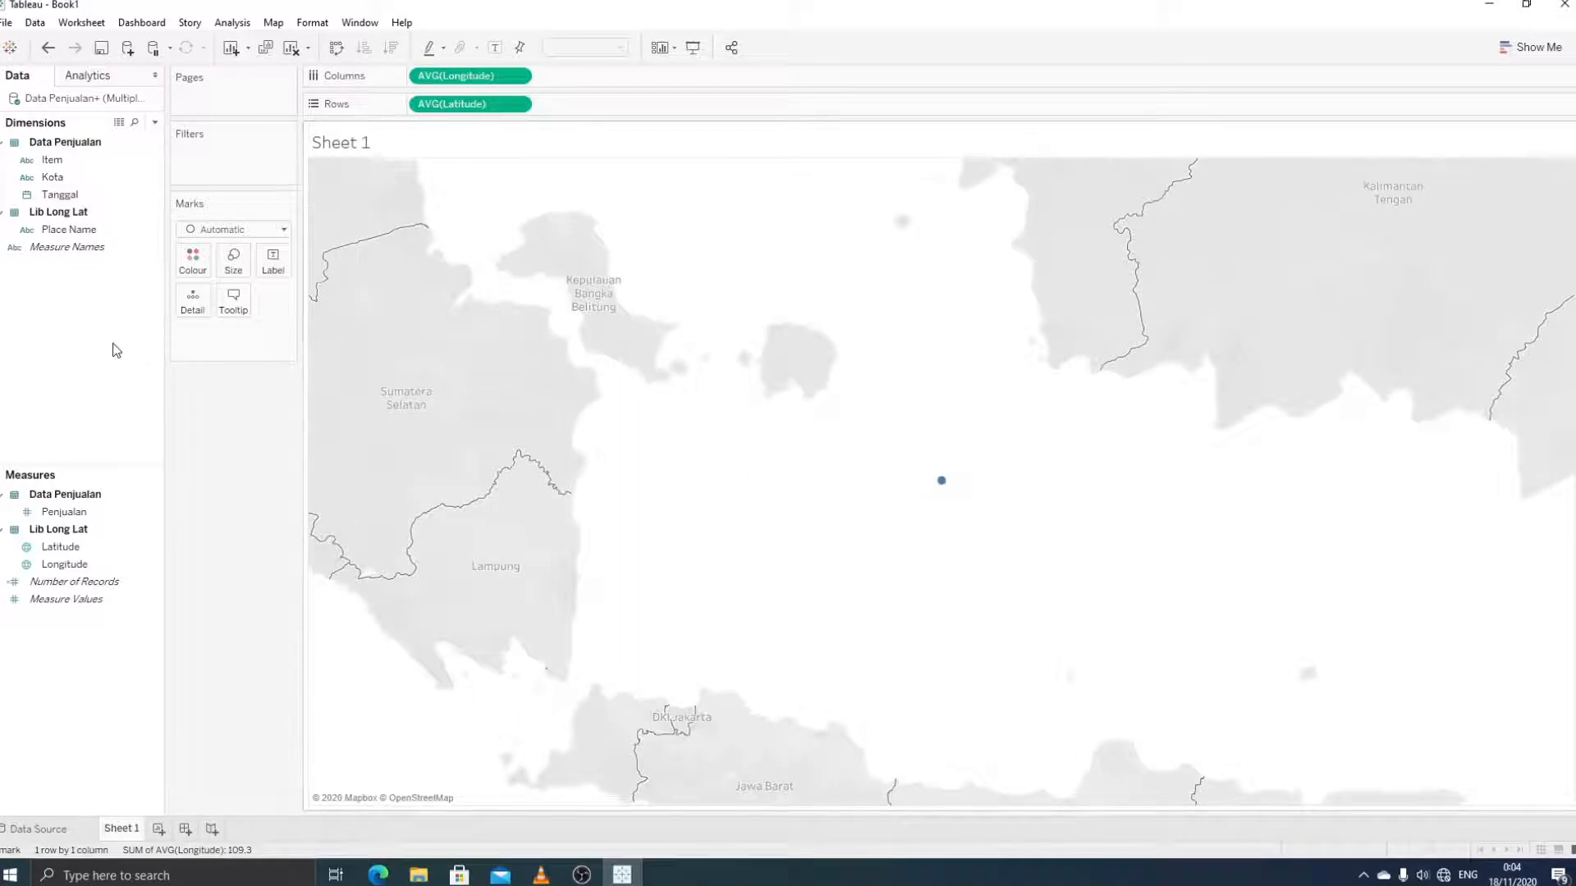
{"action": "left_click_drag", "start_coordinate": [51, 177], "coordinate": [223, 345]}
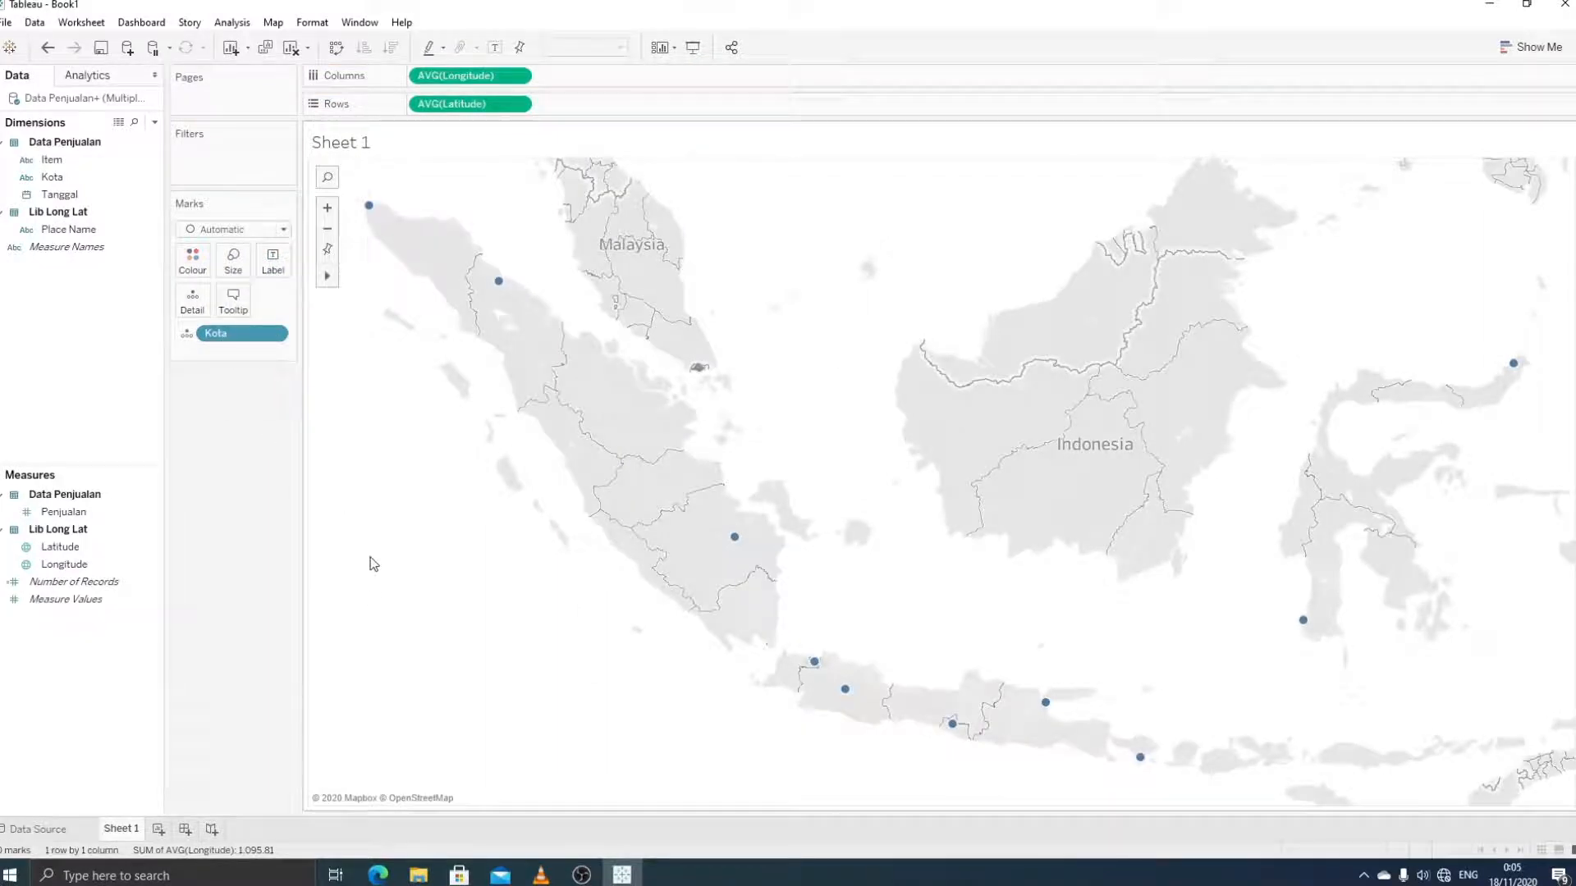
{"action": "mouse_move", "coordinate": [372, 217]}
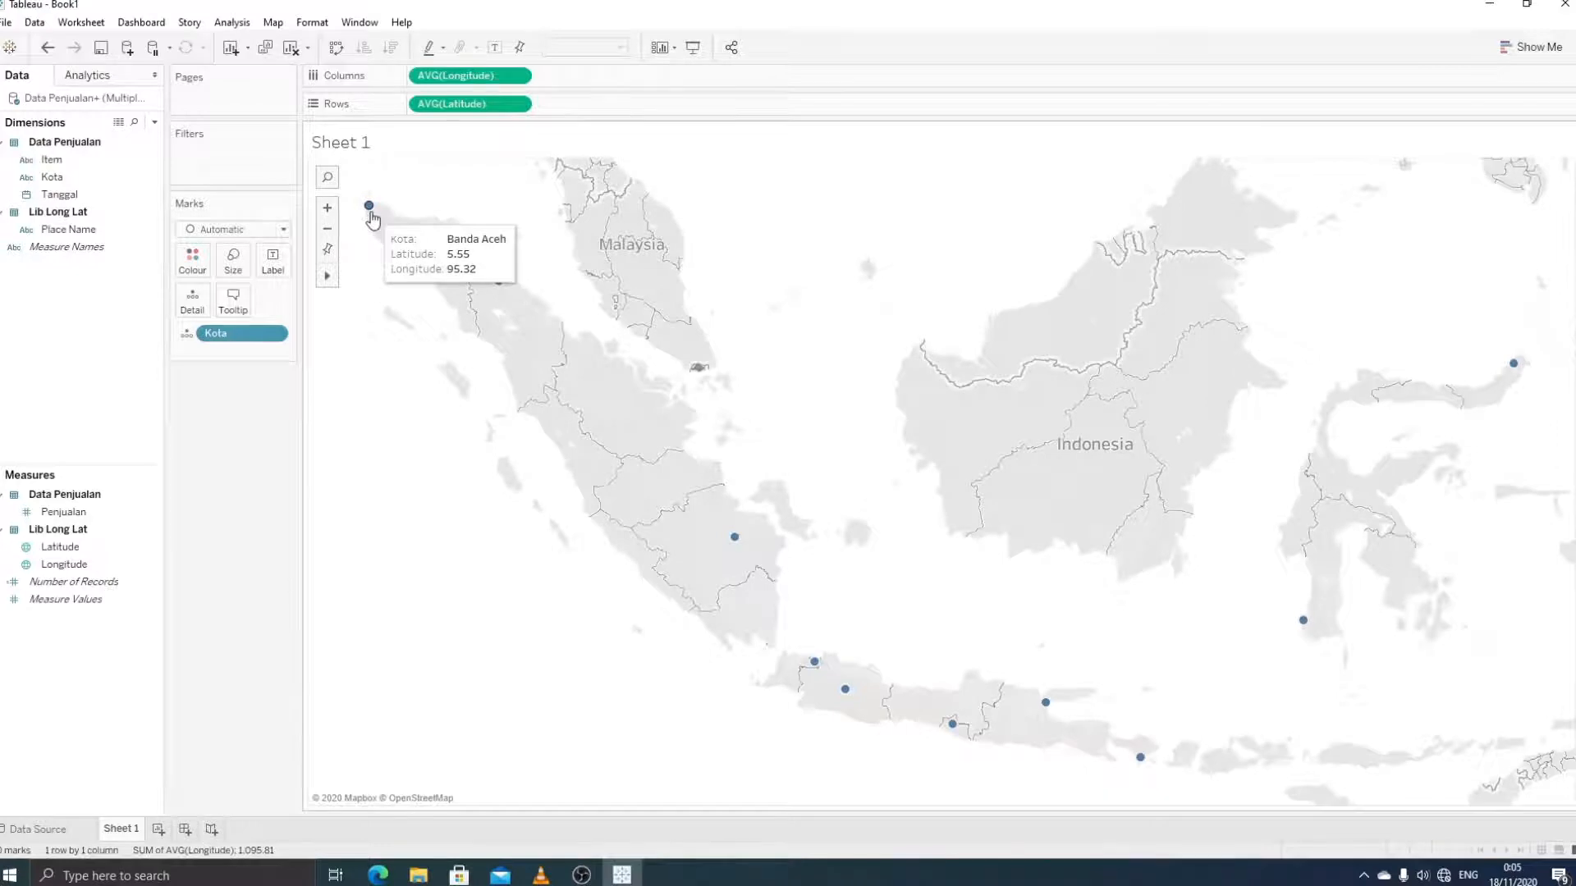
{"action": "mouse_move", "coordinate": [498, 292]}
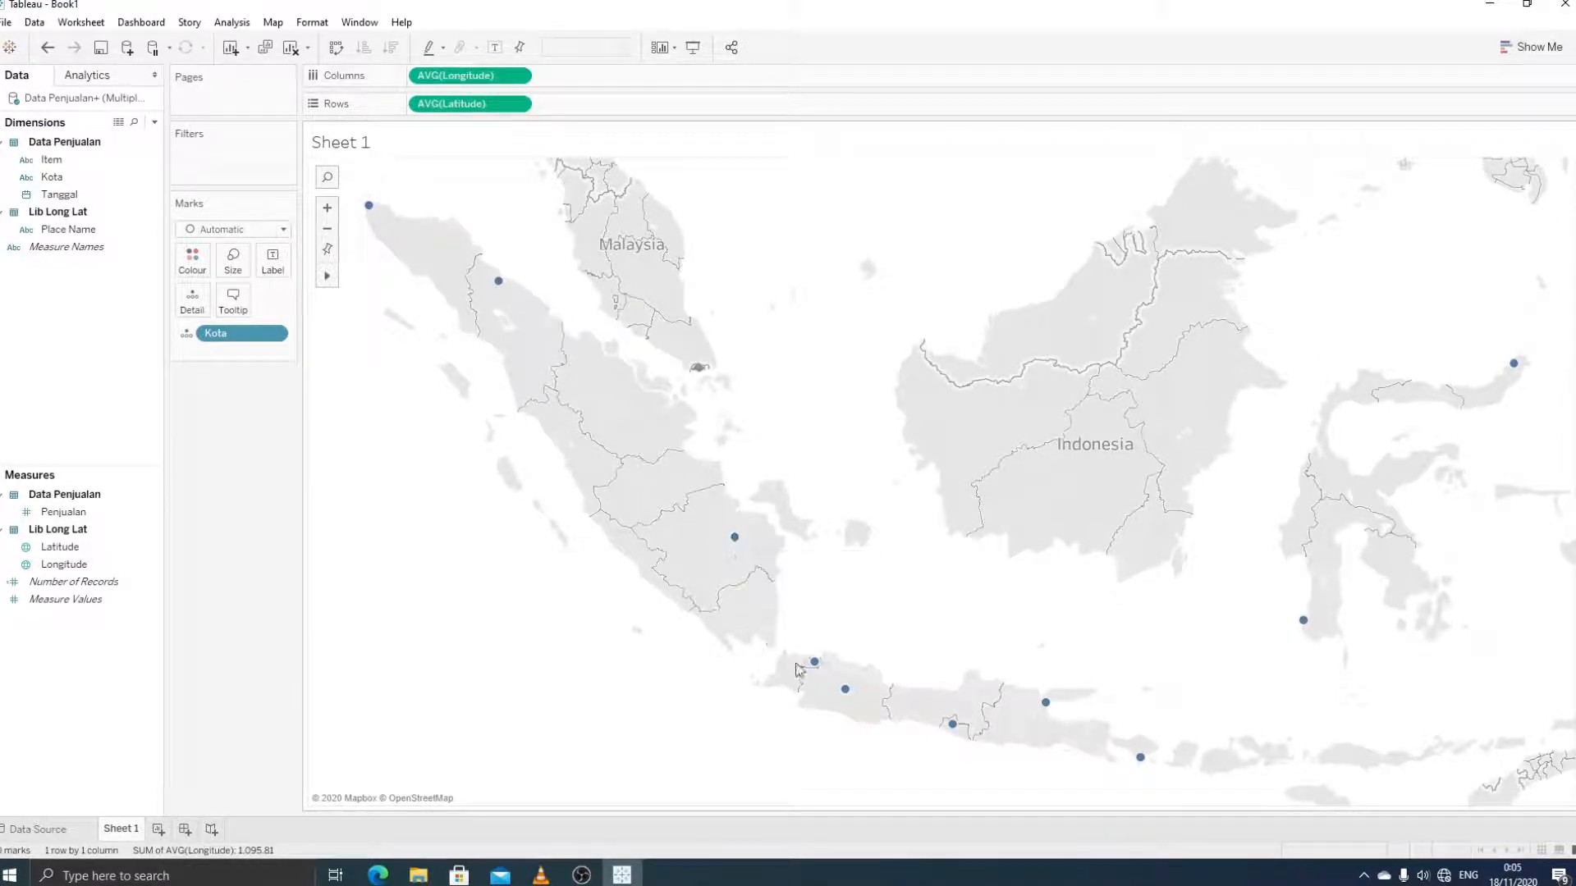
{"action": "mouse_move", "coordinate": [841, 696]}
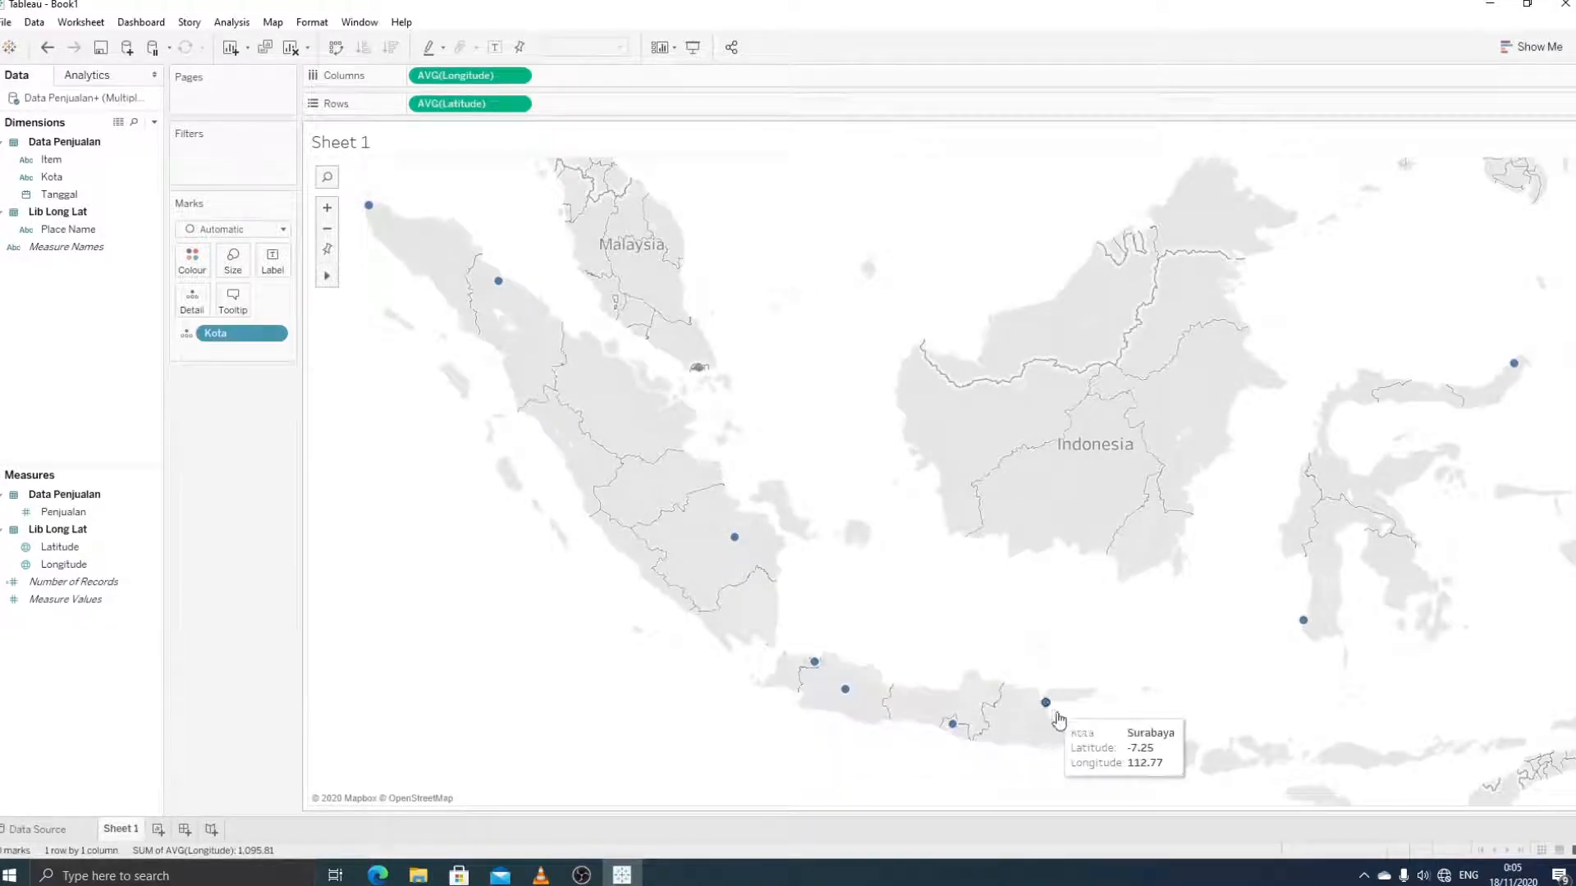
{"action": "mouse_move", "coordinate": [1141, 770]}
{"action": "mouse_move", "coordinate": [1517, 371]}
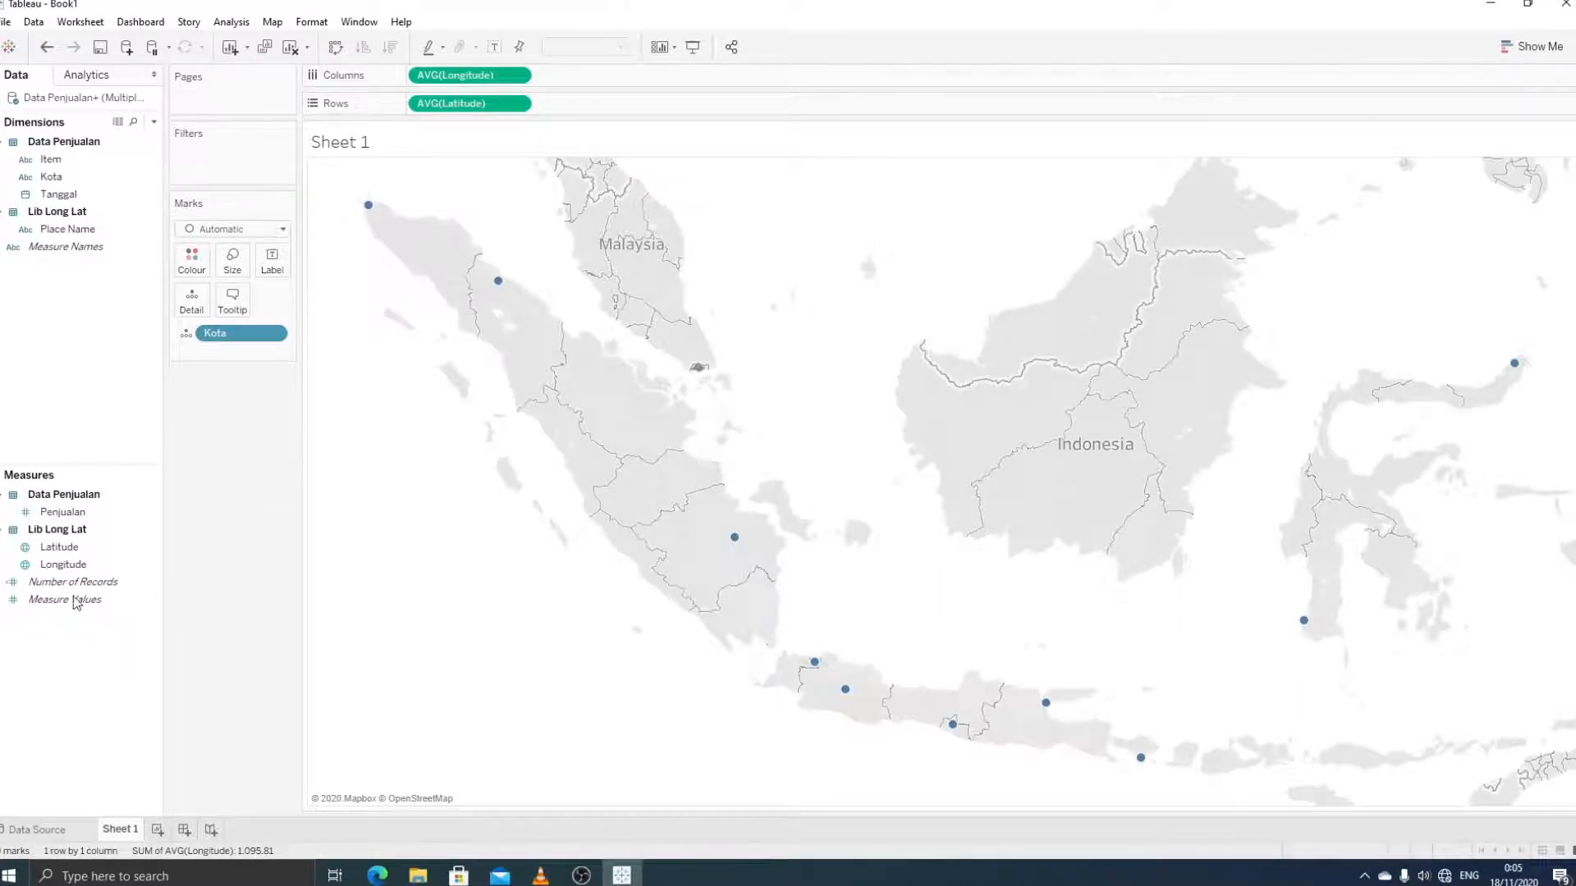
Step: Colour the city marks by the sum of Penjualan and change the mark type to Density
{"action": "left_click_drag", "start_coordinate": [70, 515], "coordinate": [235, 356]}
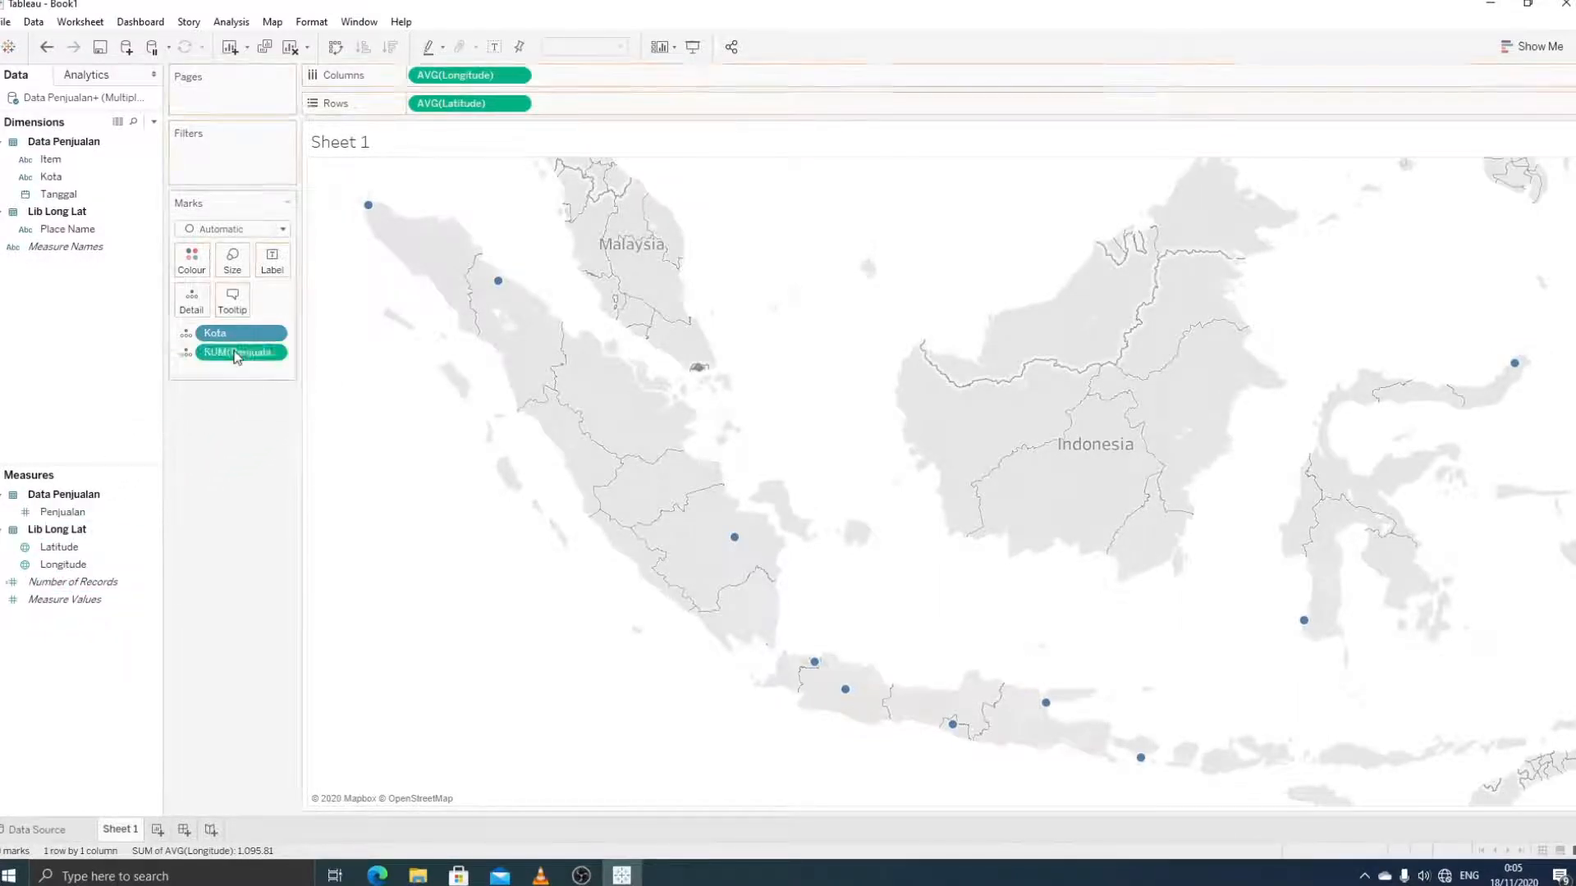
{"action": "left_click", "coordinate": [188, 356]}
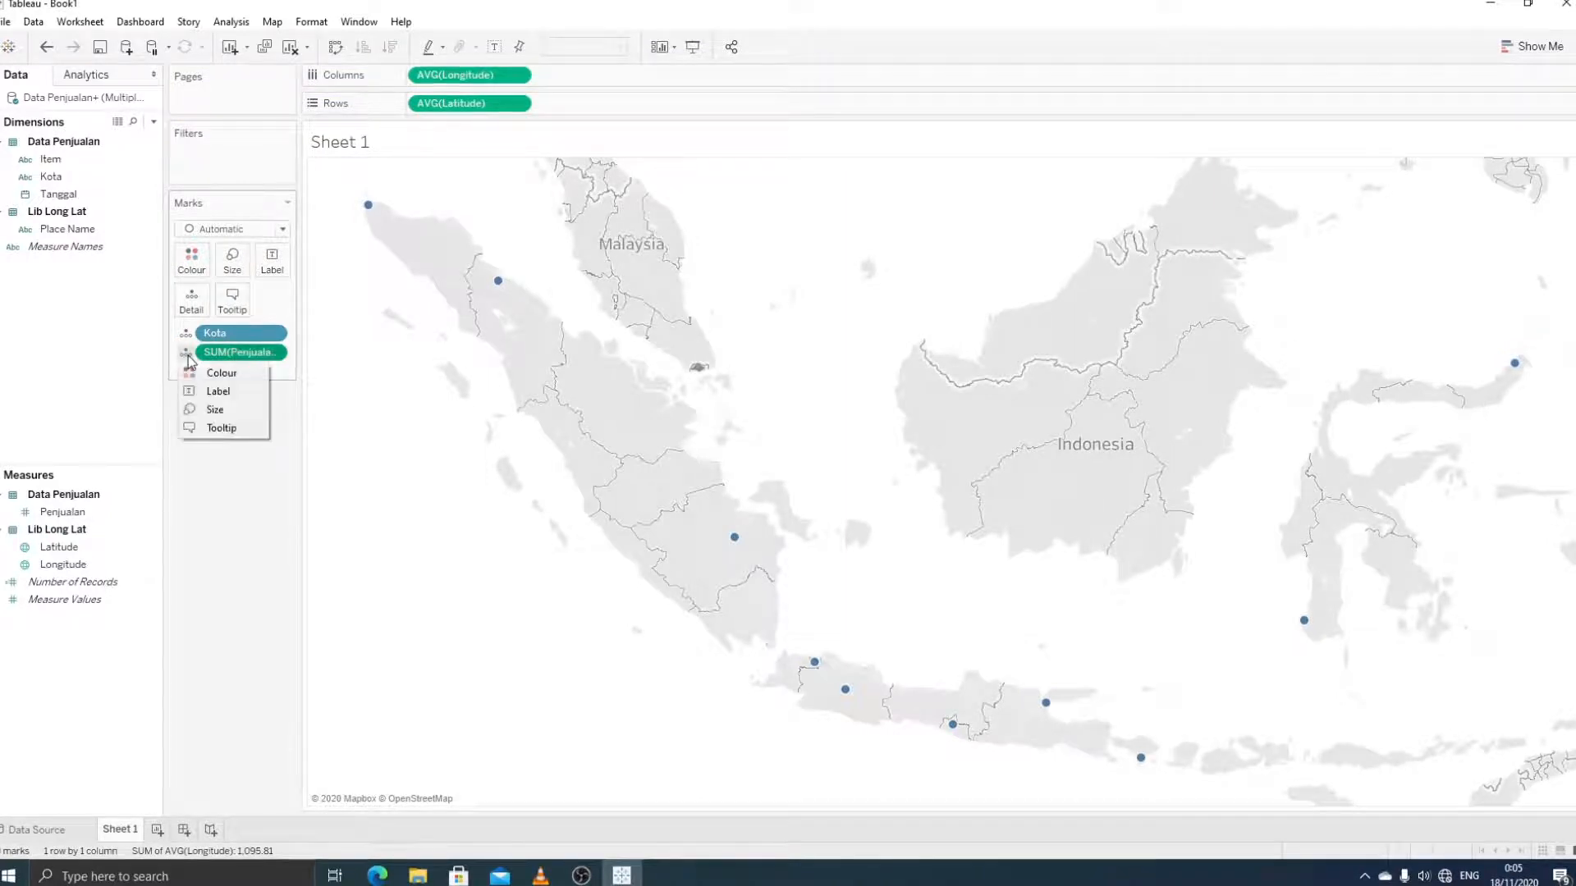
{"action": "left_click", "coordinate": [188, 374]}
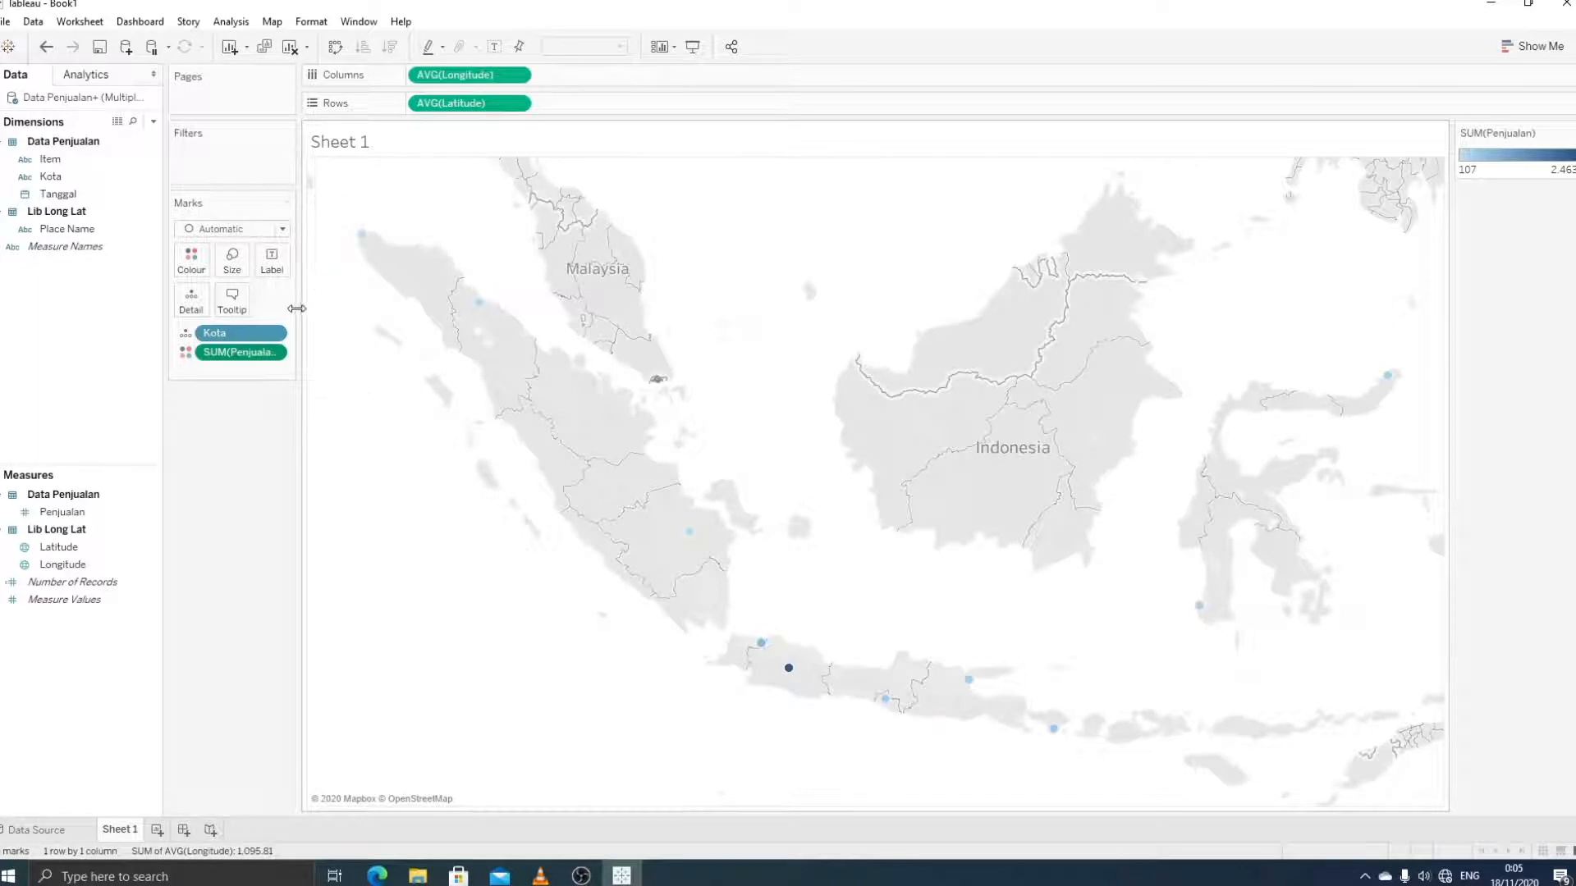
{"action": "left_click", "coordinate": [283, 230]}
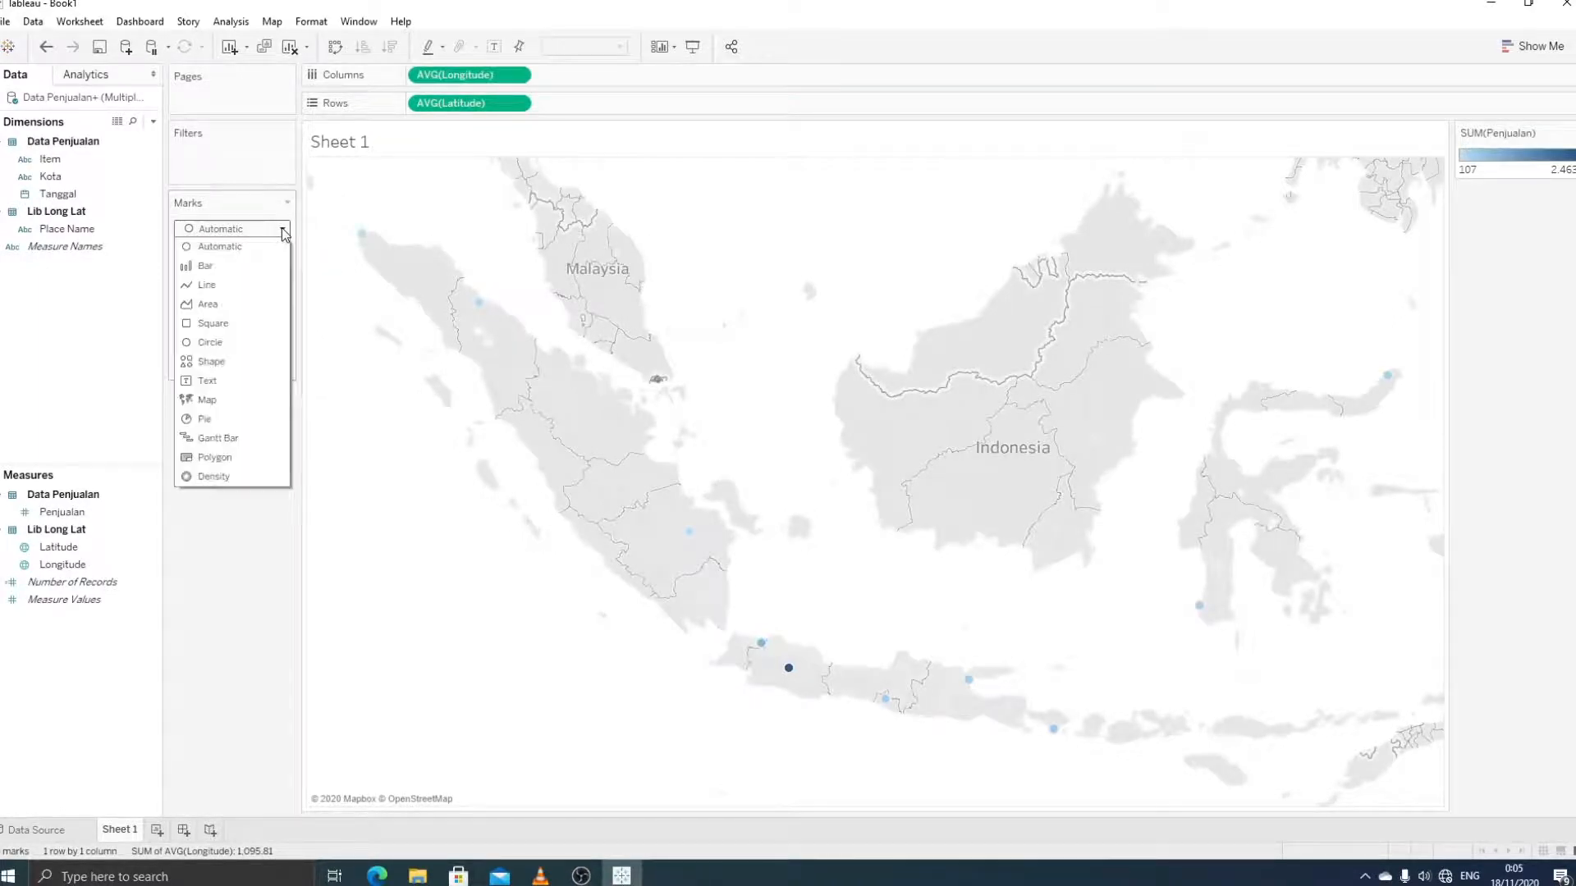
{"action": "left_click", "coordinate": [223, 481]}
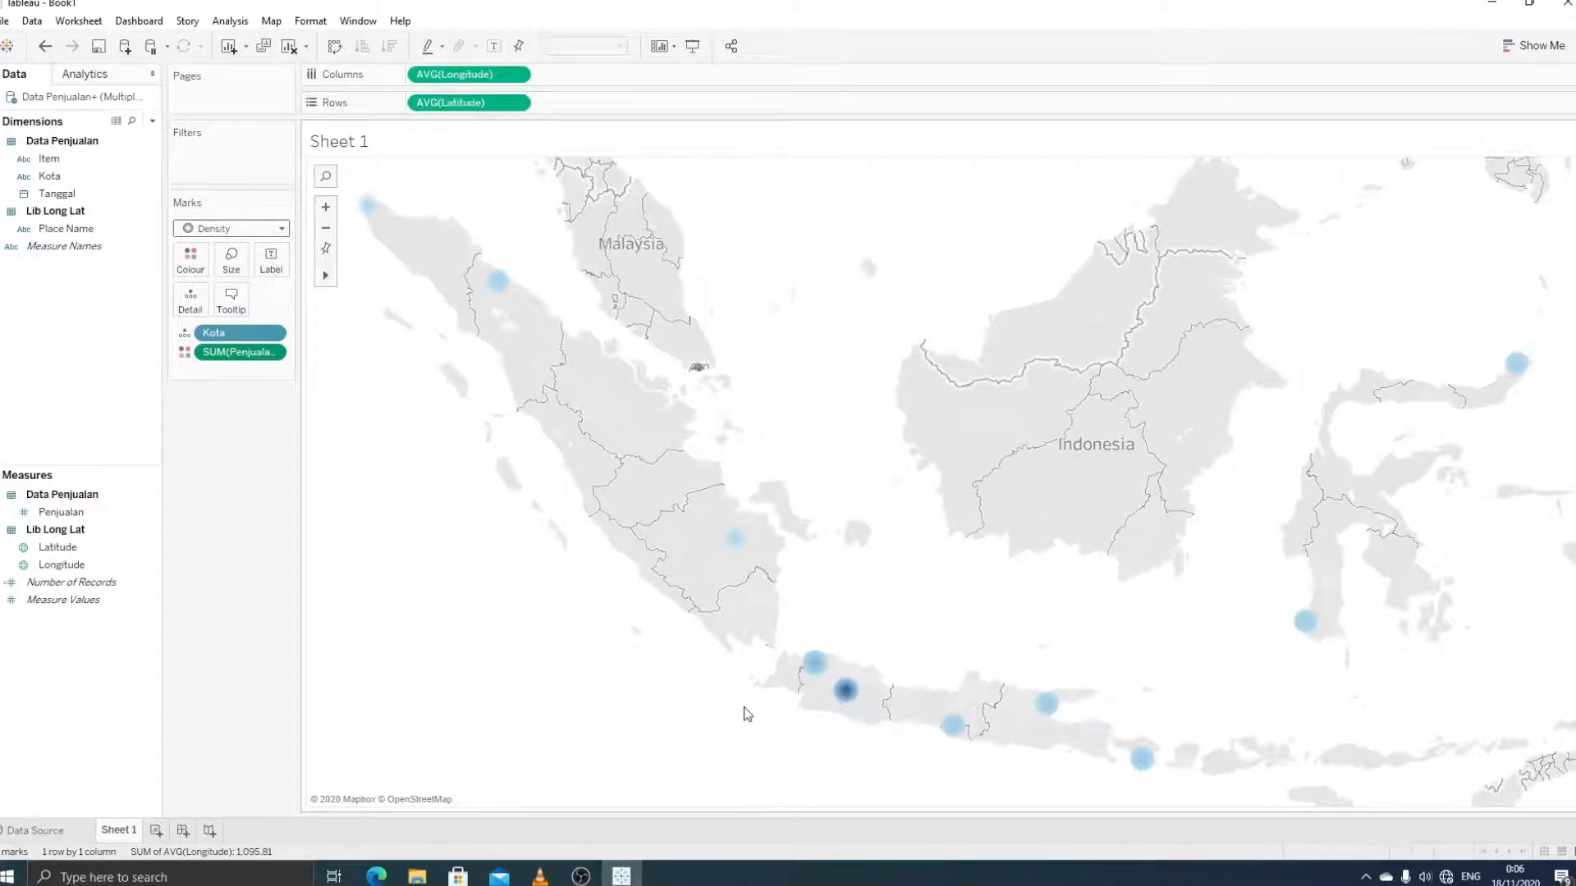
{"action": "mouse_move", "coordinate": [367, 212]}
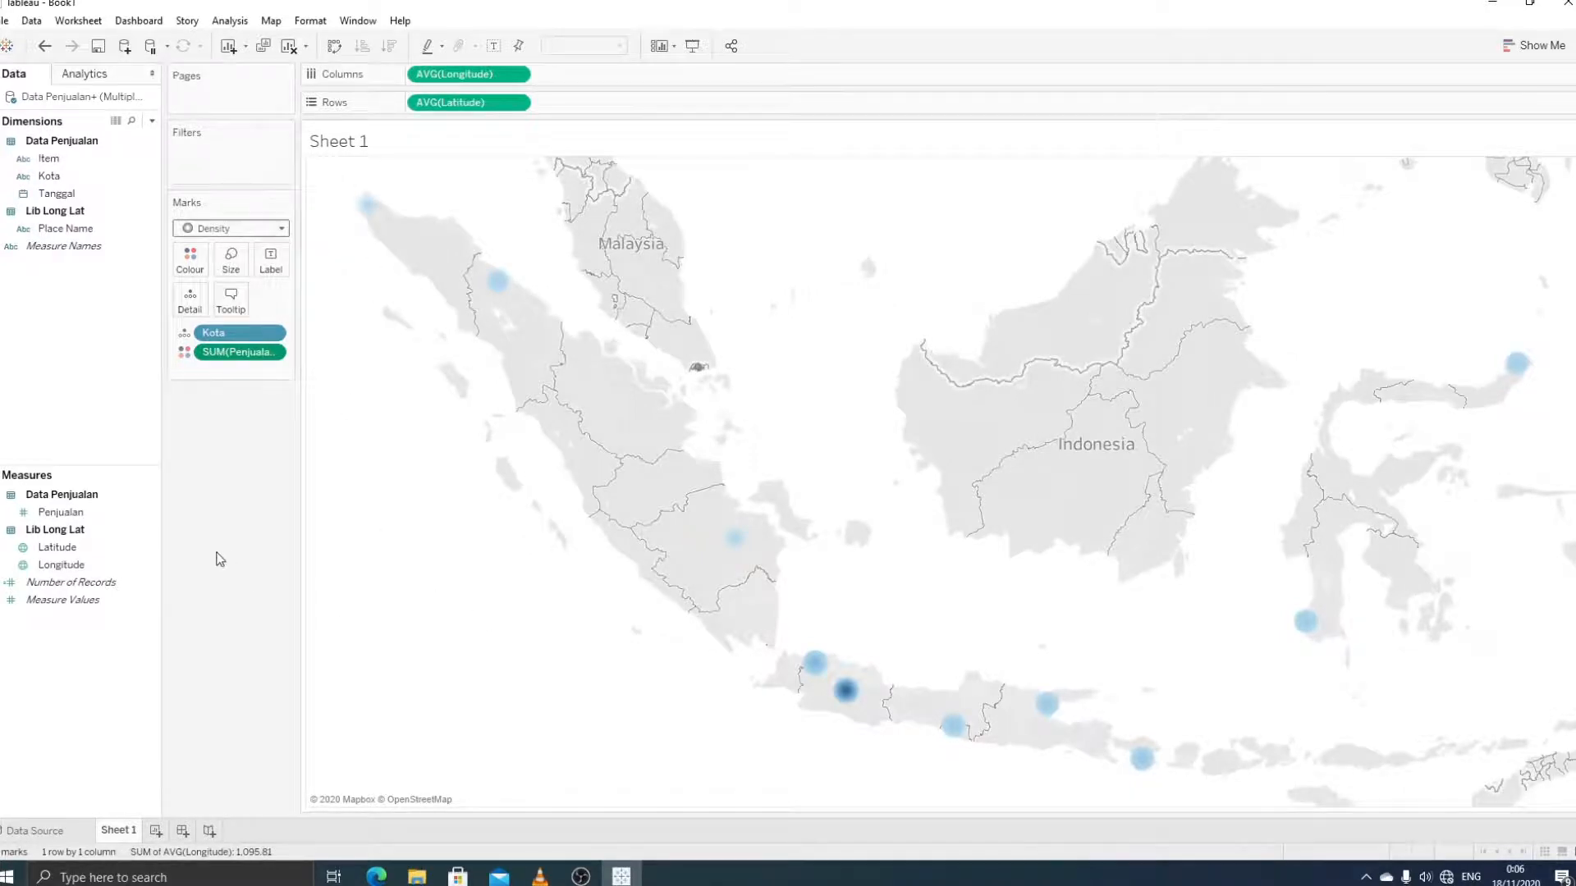
Step: Apply the Temperature Diverging colour palette to the density marks
{"action": "left_click", "coordinate": [191, 268]}
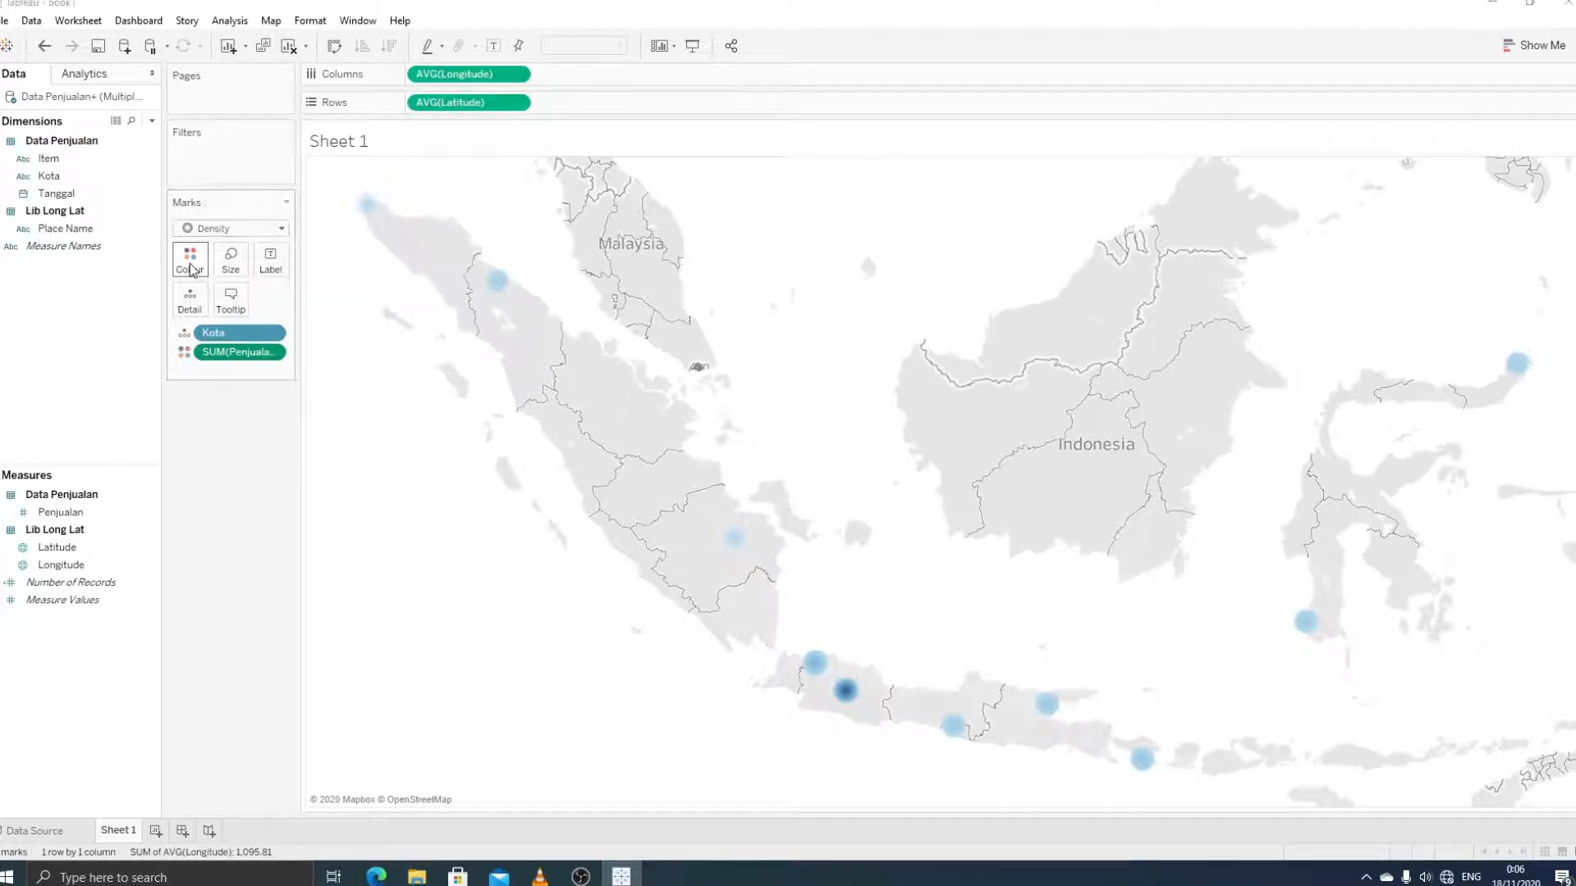
{"action": "left_click", "coordinate": [297, 315]}
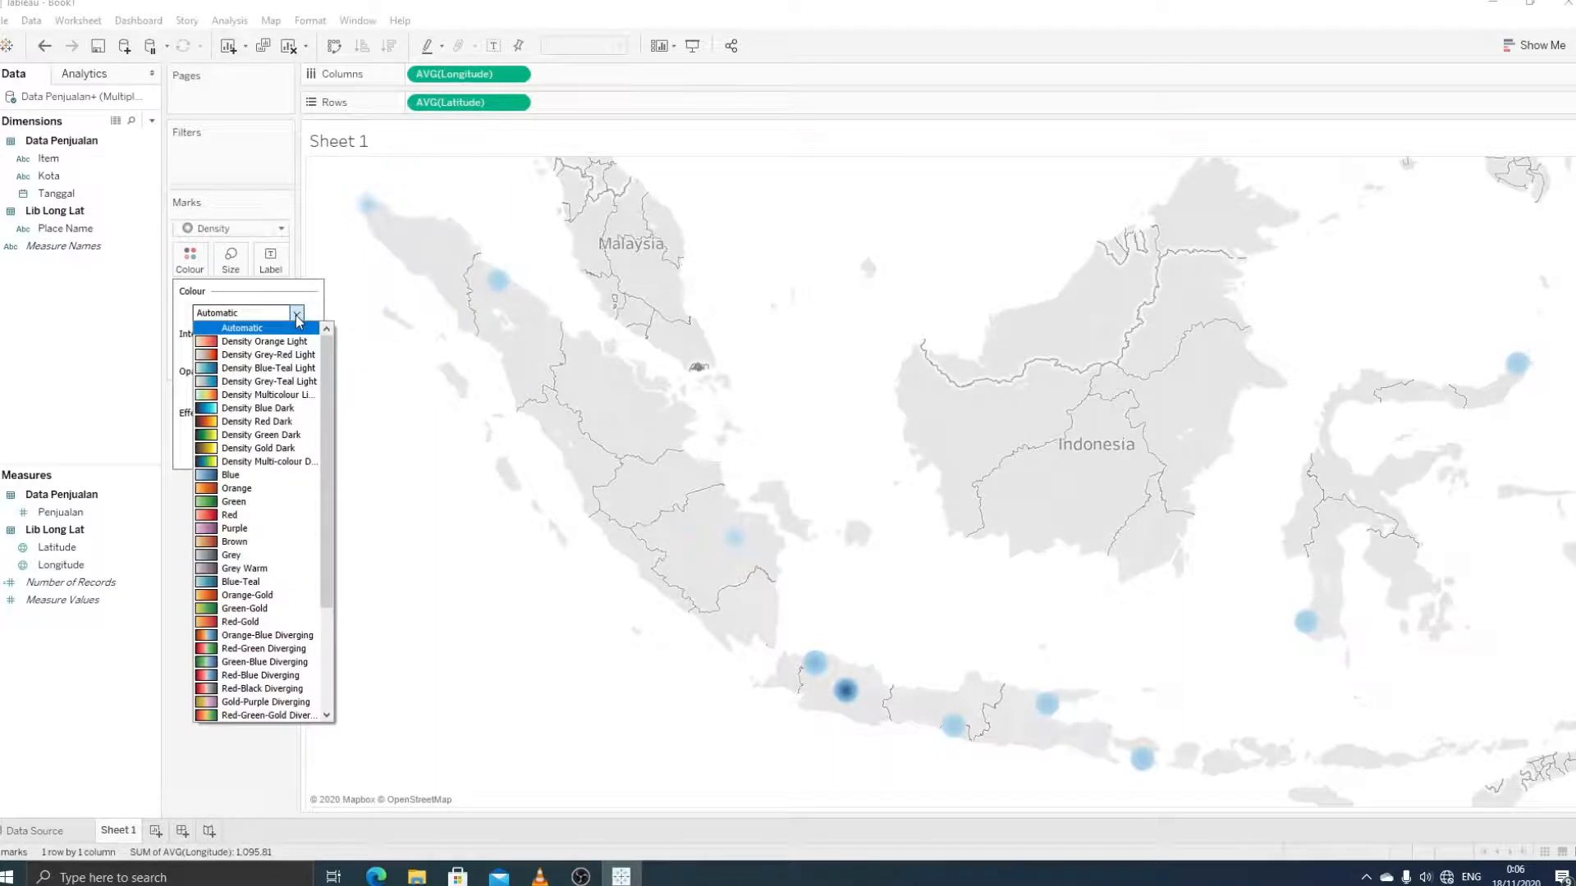
{"action": "scroll", "coordinate": [322, 492], "scroll_direction": "down", "scroll_amount": 4}
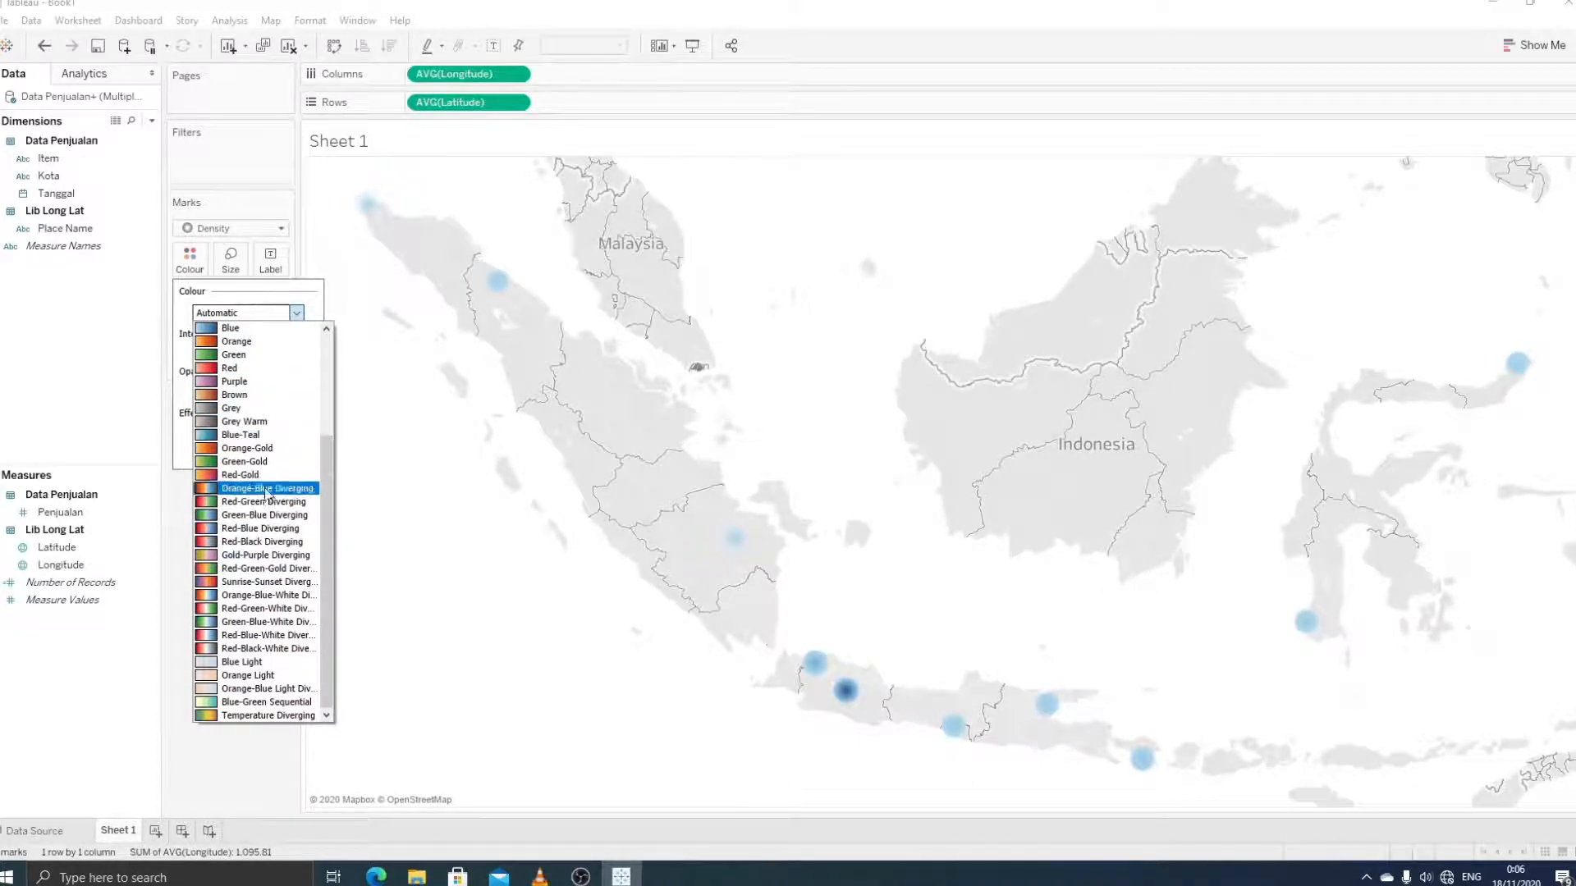
{"action": "left_click", "coordinate": [261, 716]}
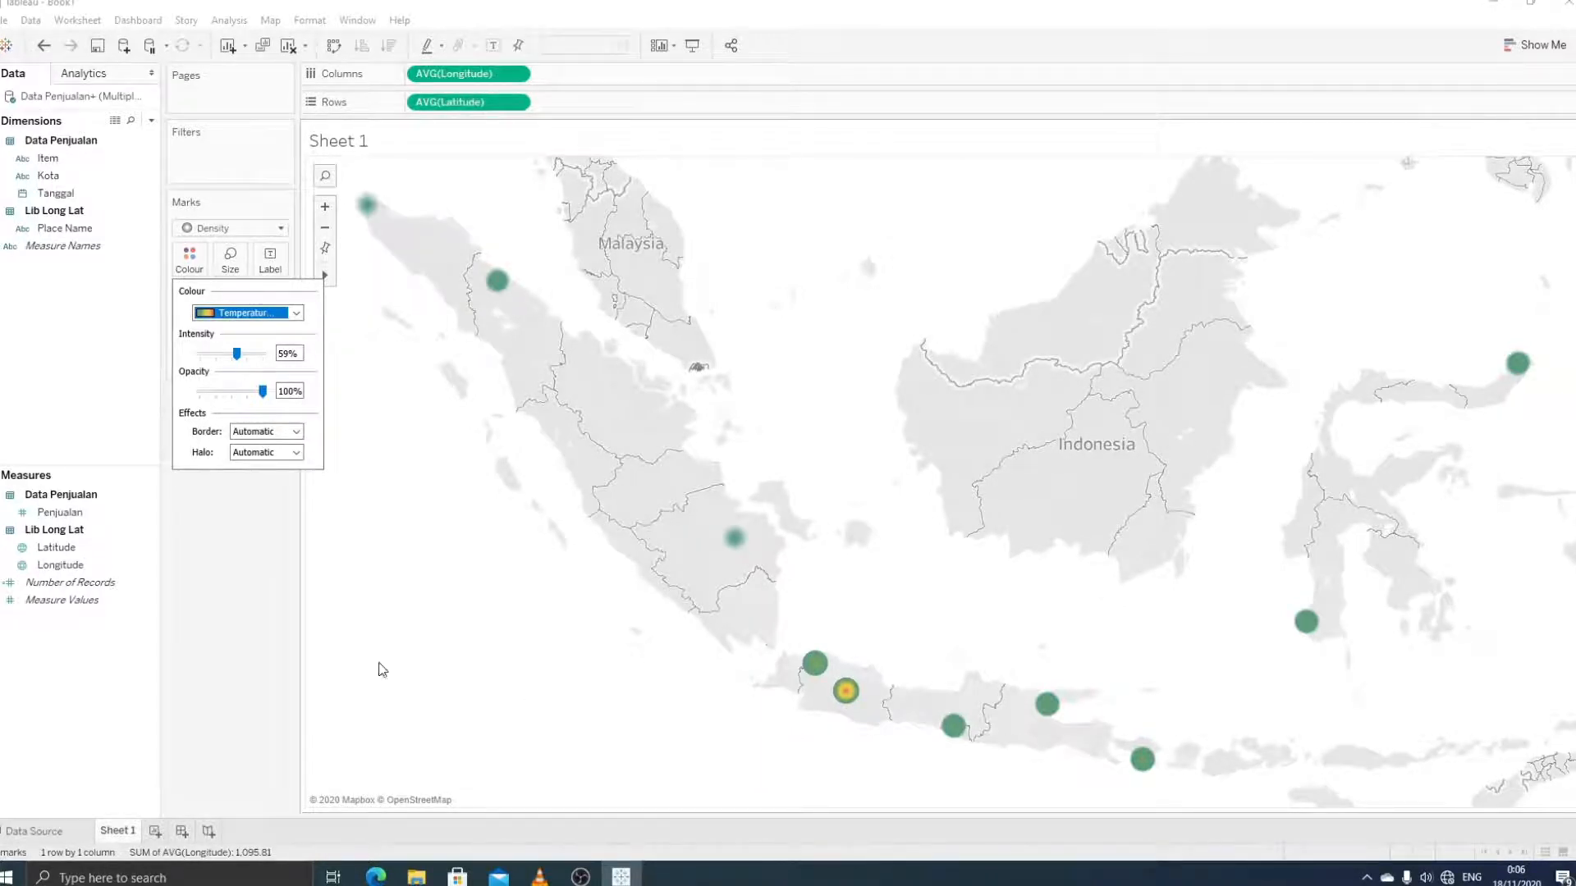
{"action": "left_click", "coordinate": [267, 555]}
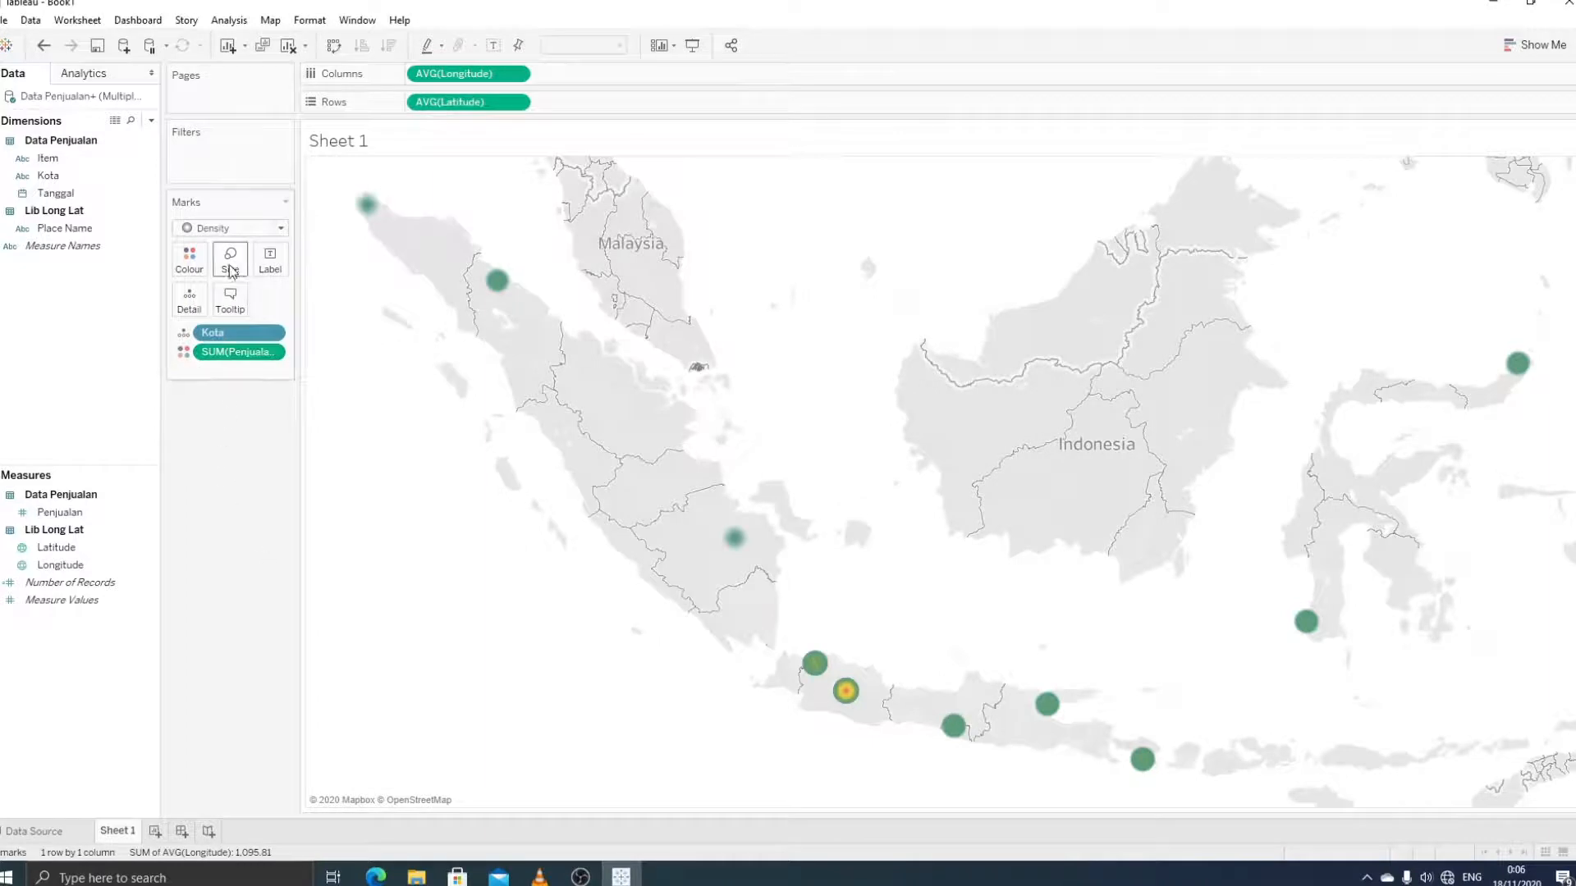
Step: Increase the size of the density marks slightly above the middle setting
{"action": "left_click", "coordinate": [230, 263]}
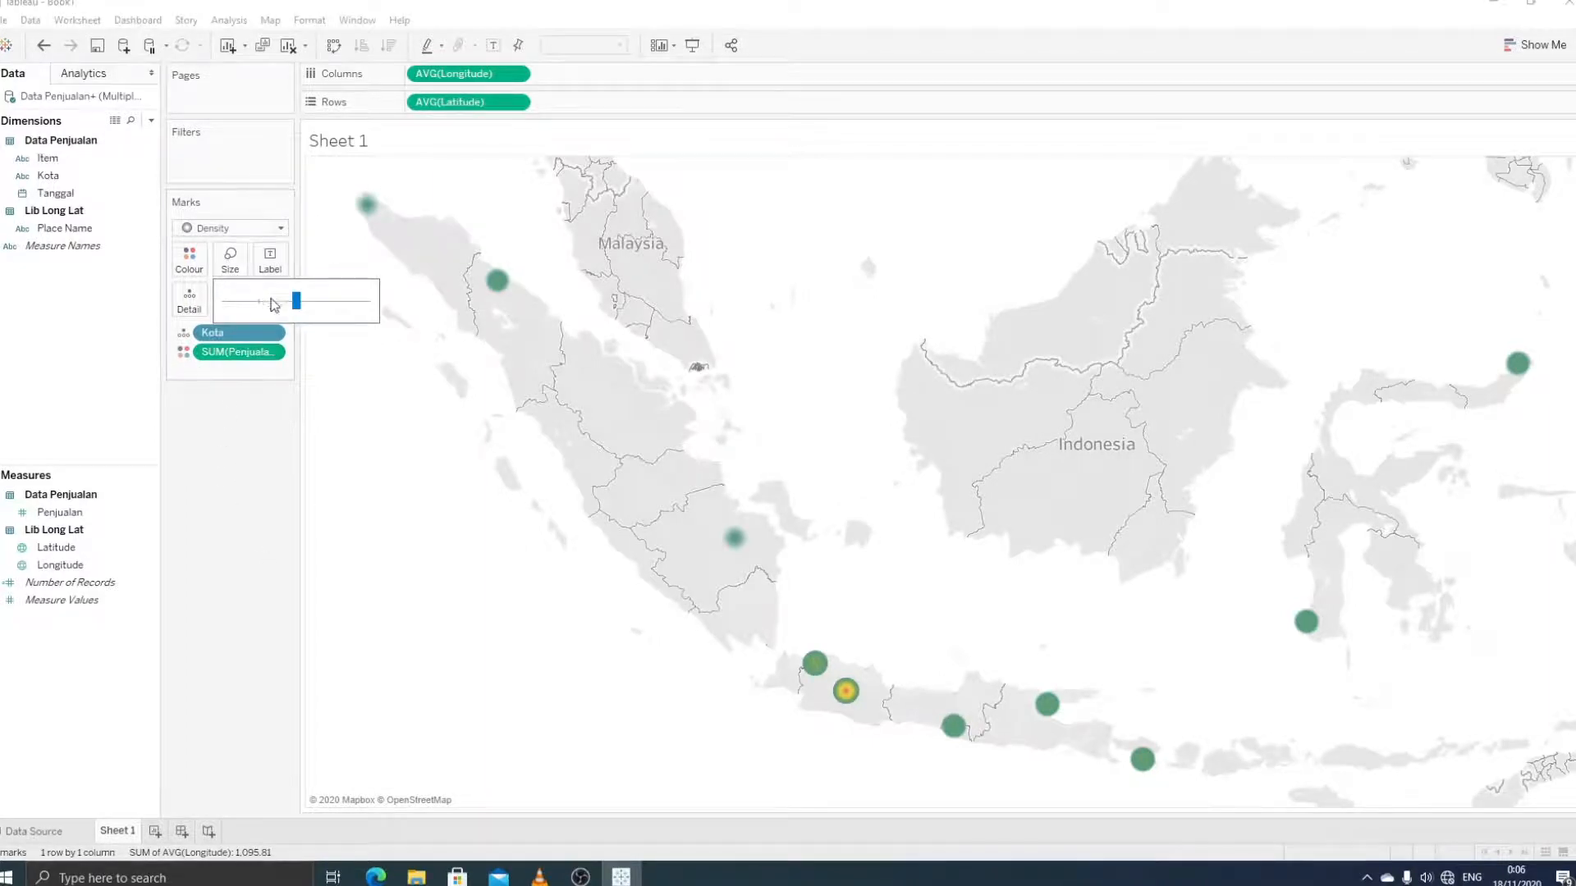
{"action": "left_click_drag", "start_coordinate": [300, 306], "coordinate": [322, 309]}
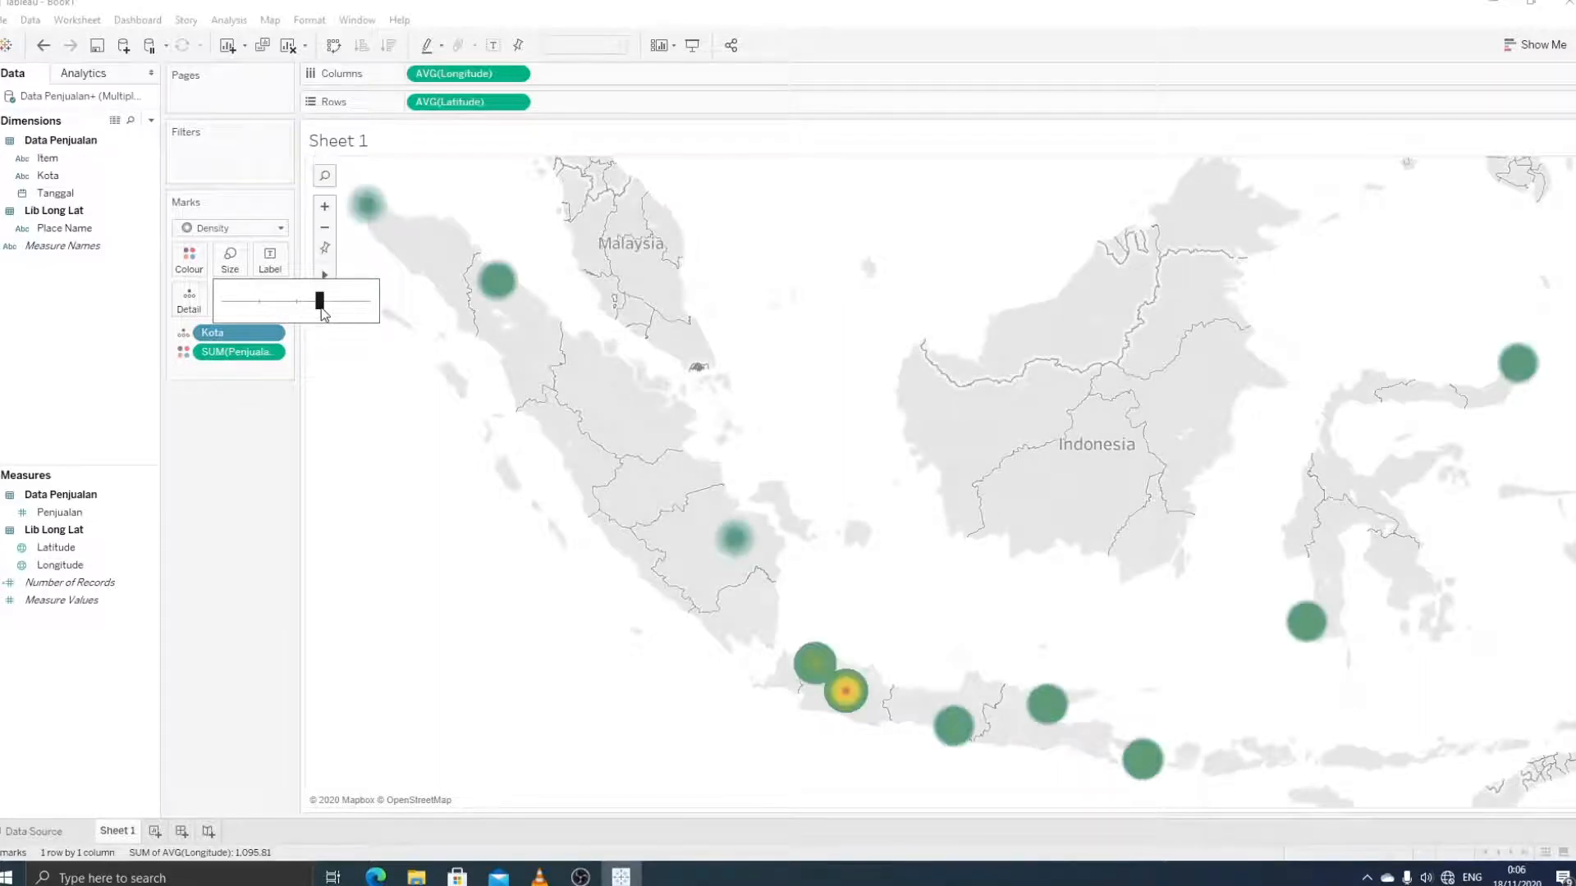
{"action": "left_click", "coordinate": [284, 417]}
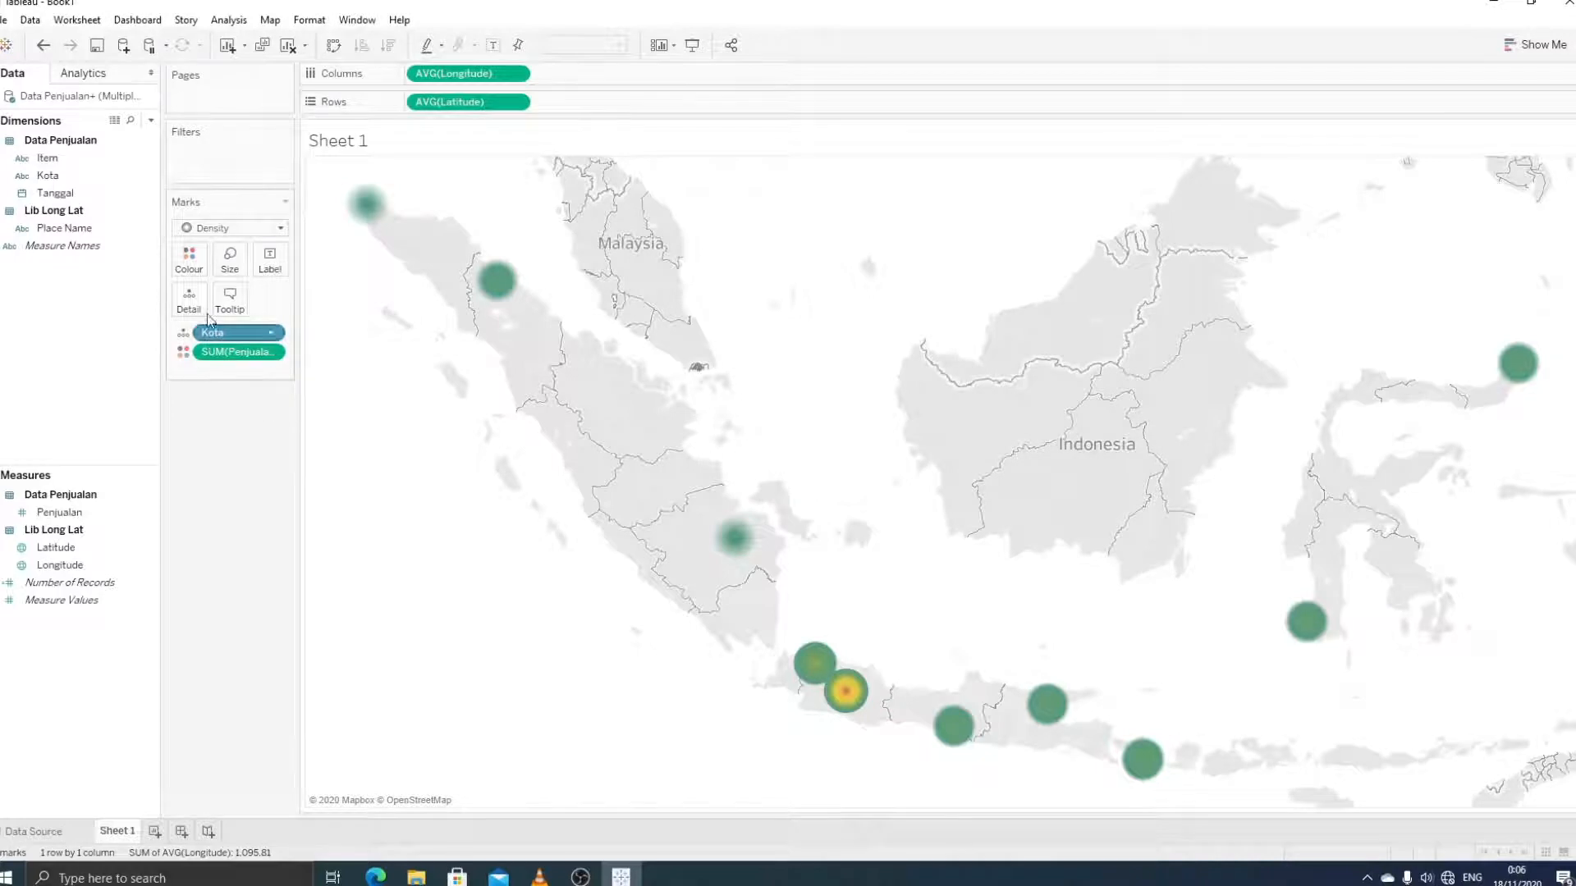
Step: Set the density marks' colour intensity to 50% and their opacity to 72%
{"action": "left_click", "coordinate": [199, 270]}
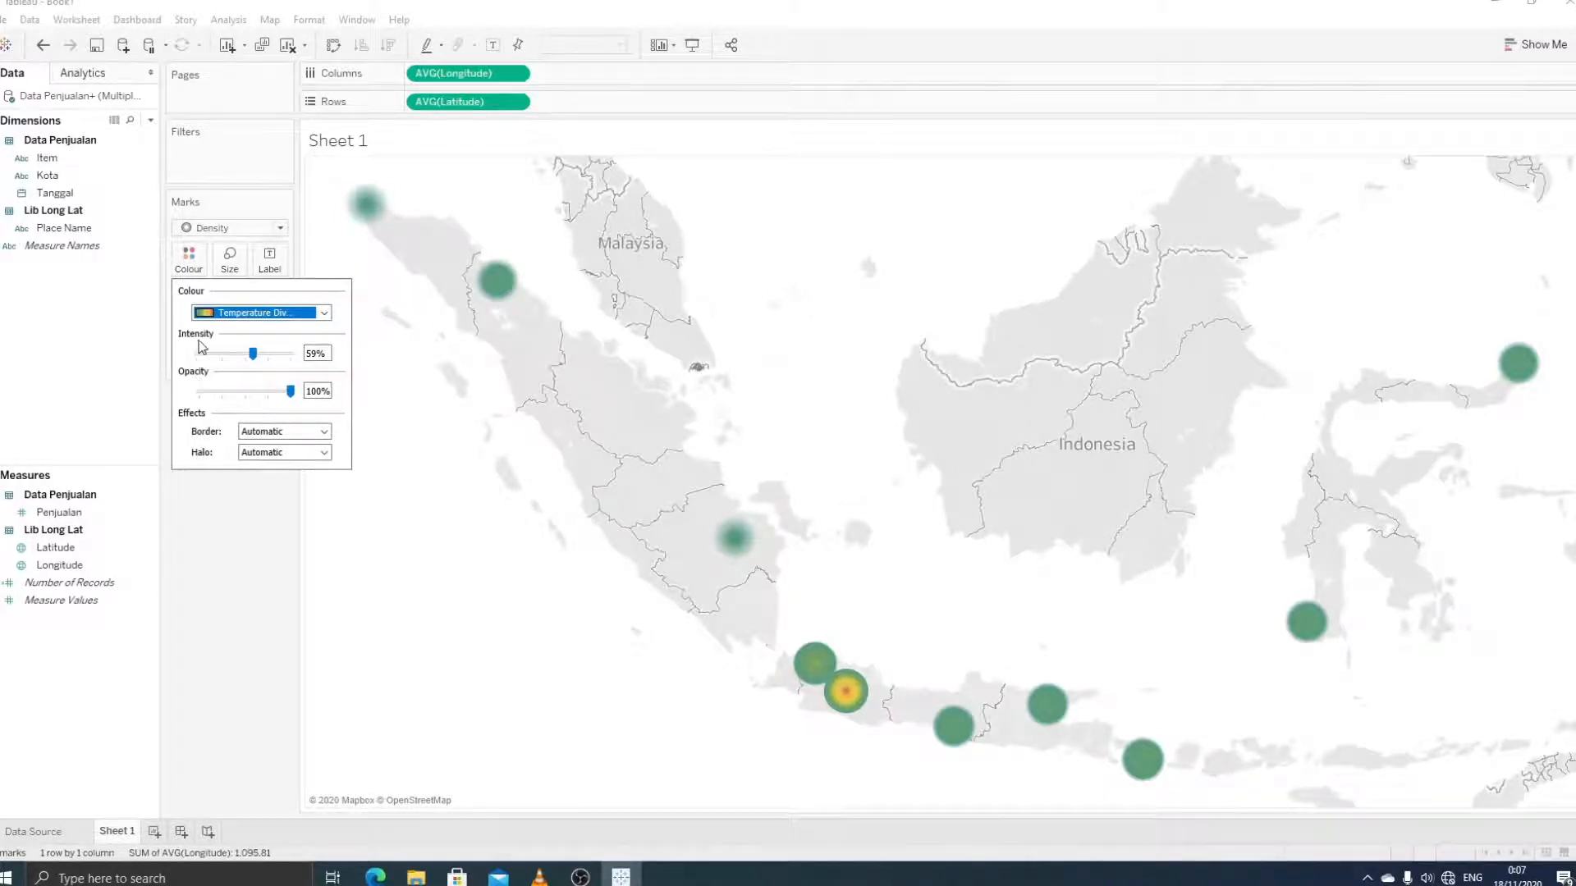
{"action": "mouse_move", "coordinate": [254, 356]}
{"action": "left_mouse_down"}
{"action": "mouse_move", "coordinate": [287, 356]}
{"action": "mouse_move", "coordinate": [245, 361]}
{"action": "left_mouse_up"}
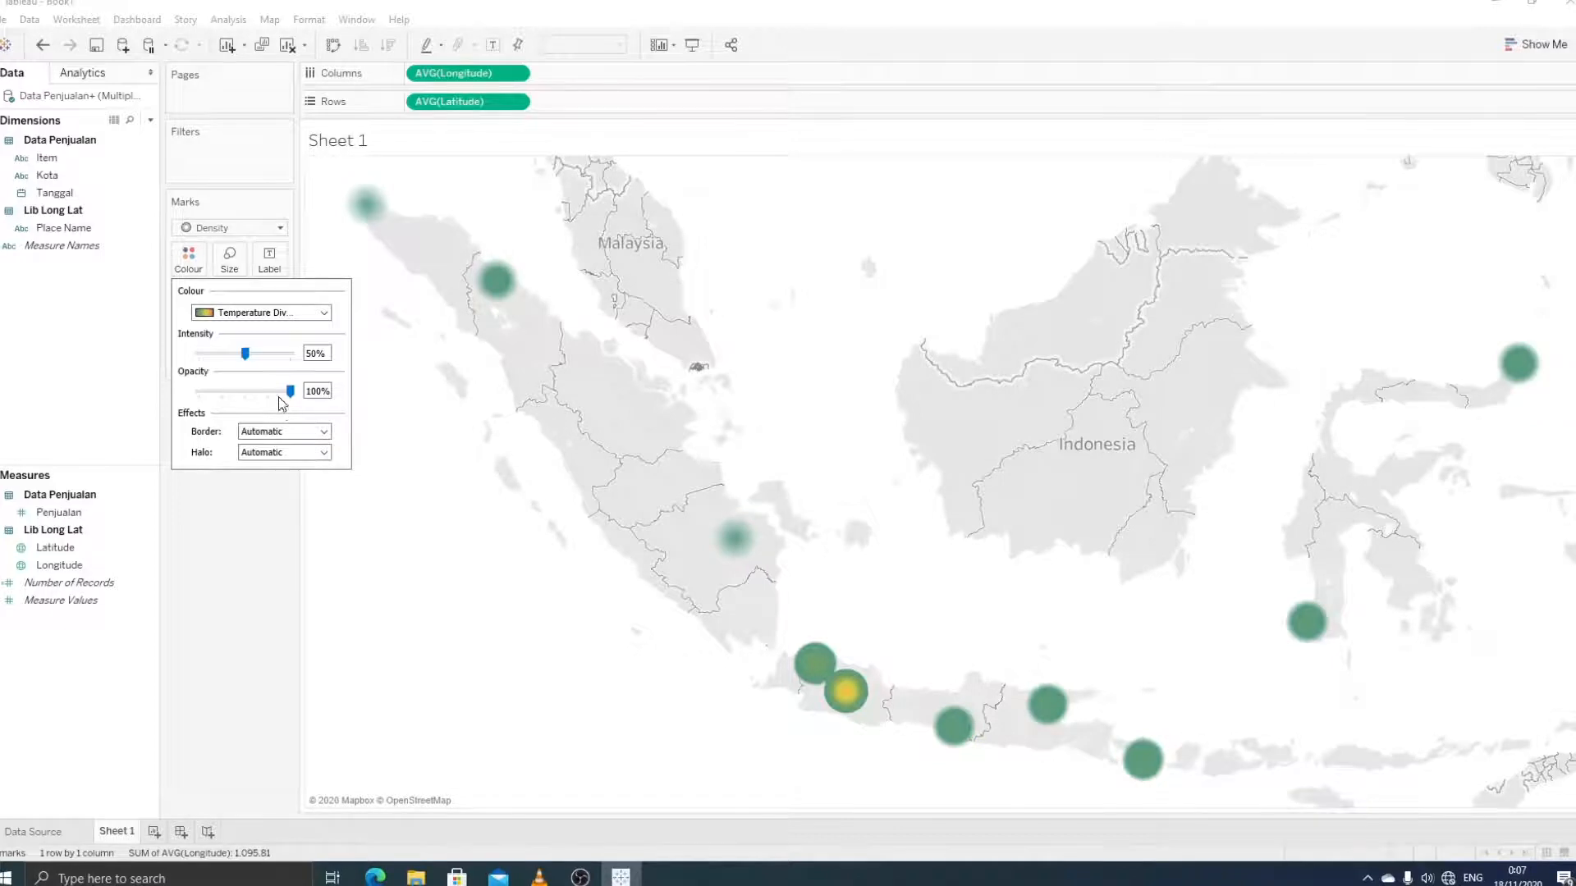
{"action": "left_click_drag", "start_coordinate": [287, 393], "coordinate": [252, 406]}
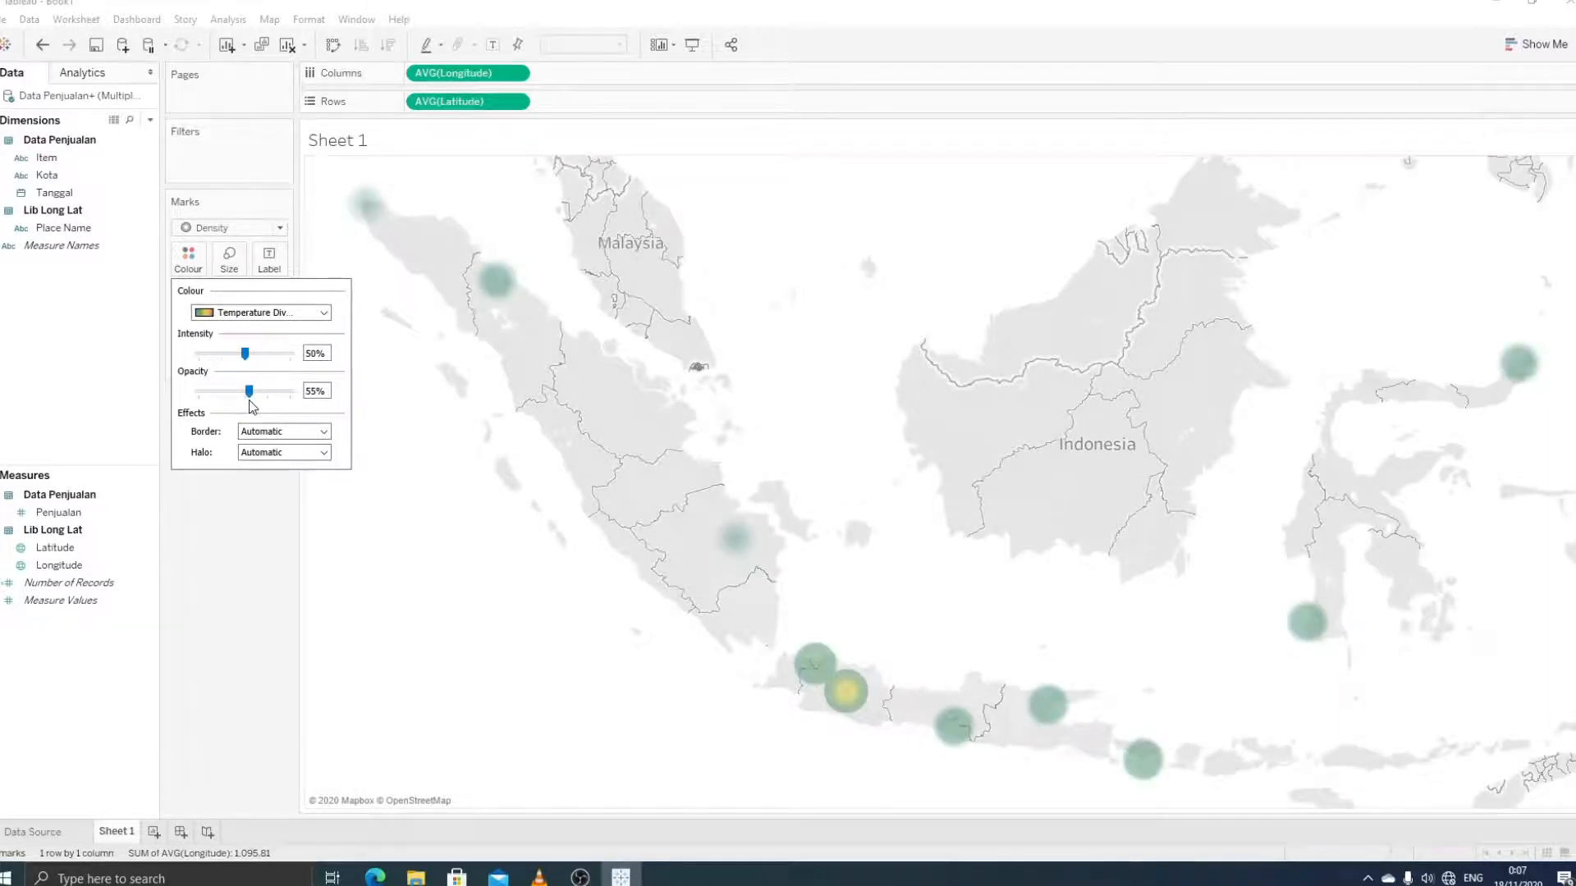
{"action": "left_click_drag", "start_coordinate": [252, 402], "coordinate": [267, 398]}
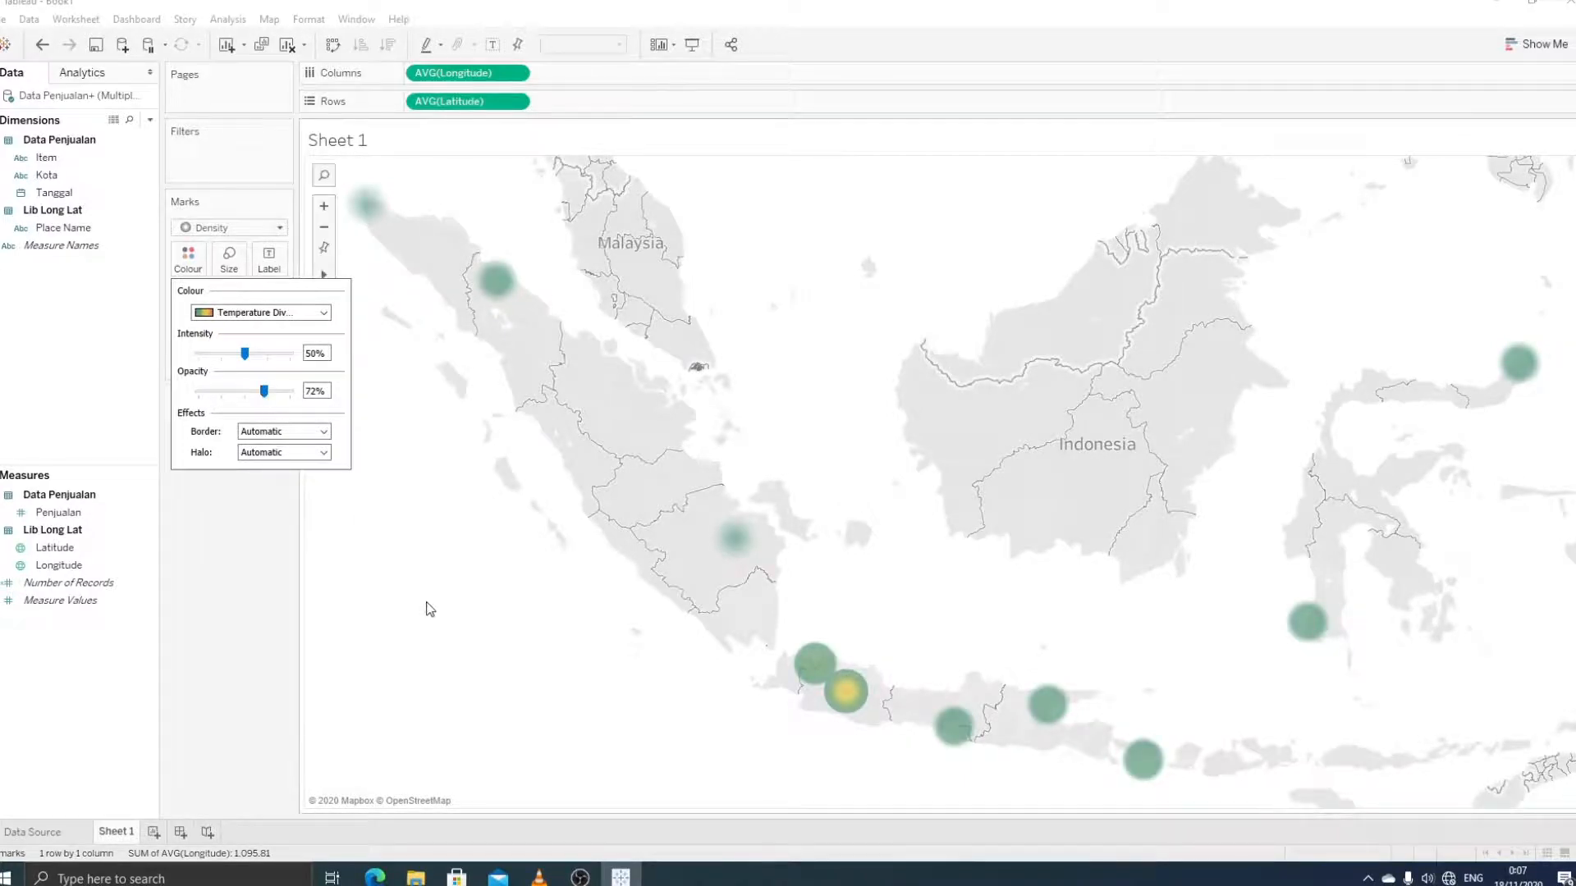
{"action": "left_click", "coordinate": [261, 599]}
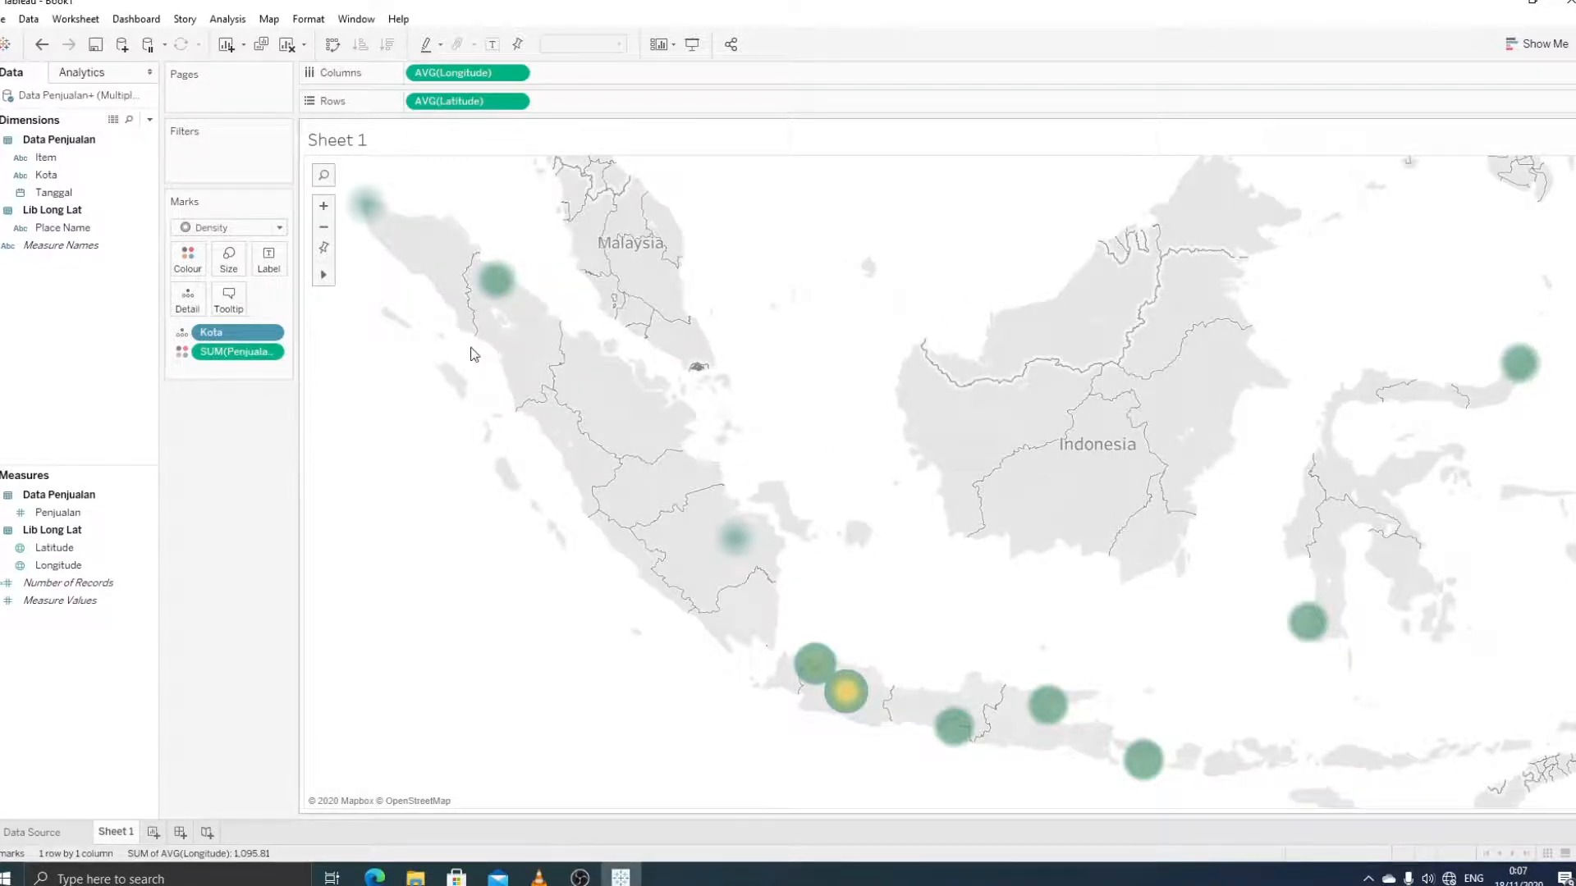
Step: Change the map's background style to Dark and close the map layer settings
{"action": "left_click", "coordinate": [269, 19]}
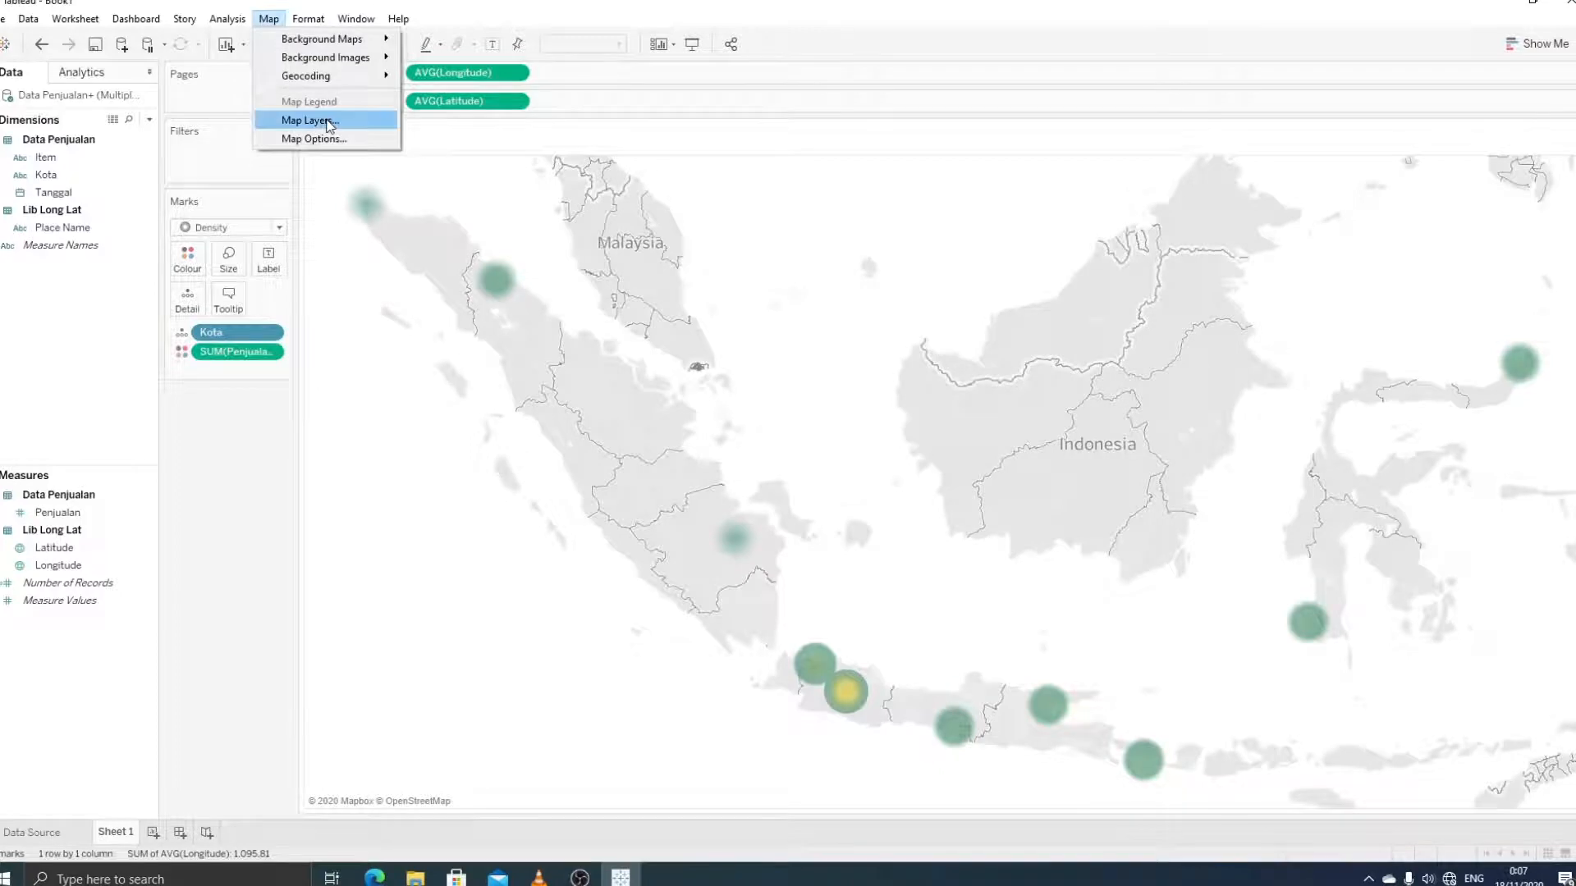
{"action": "left_click", "coordinate": [311, 120]}
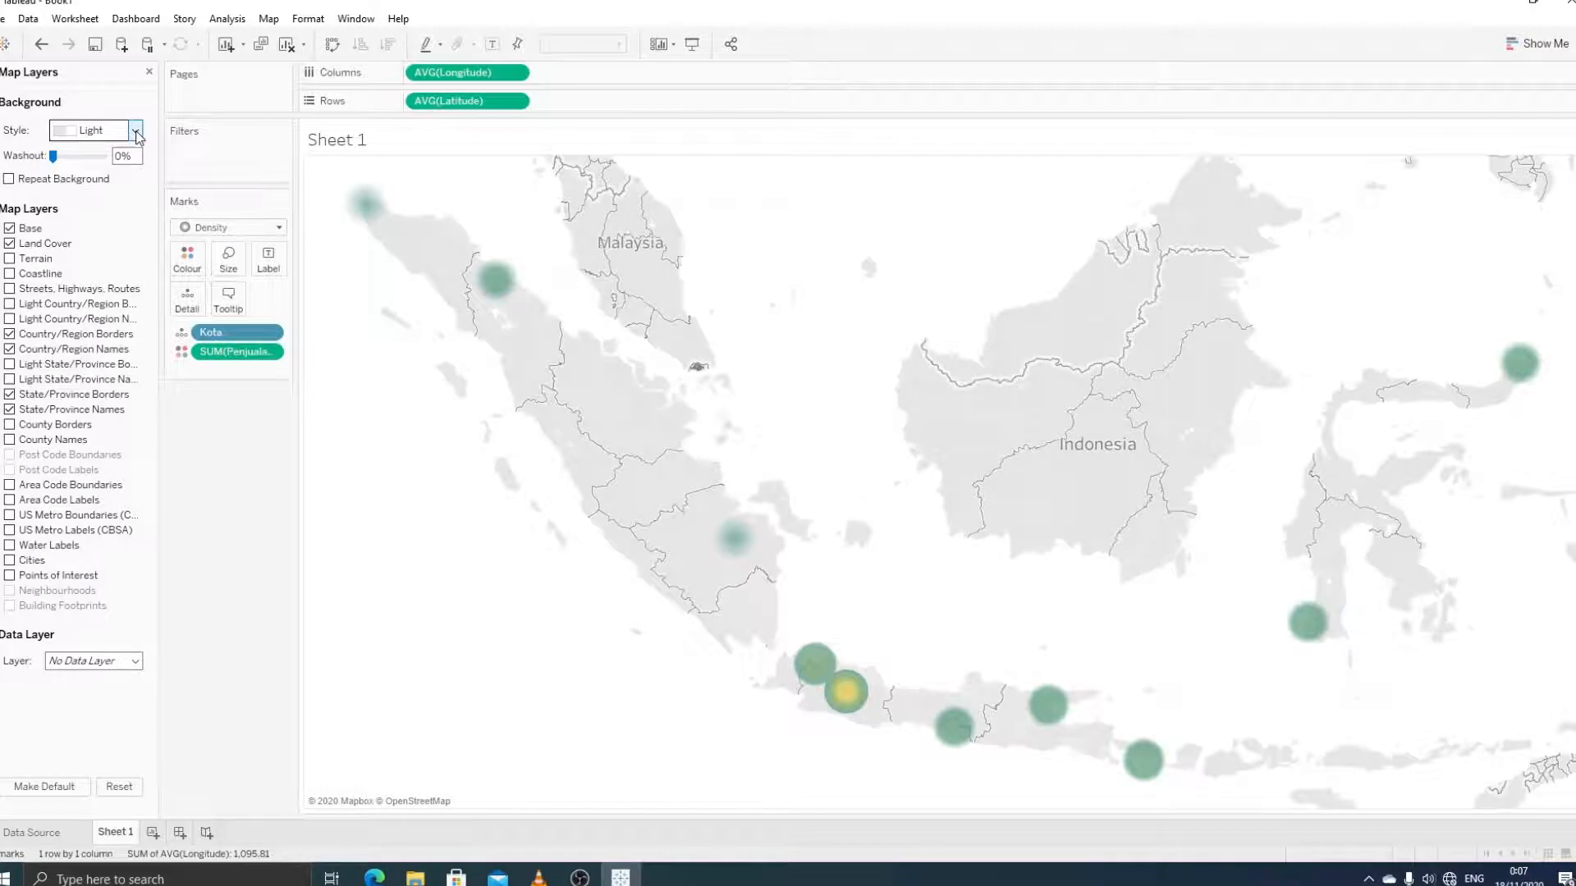
{"action": "left_click", "coordinate": [136, 133]}
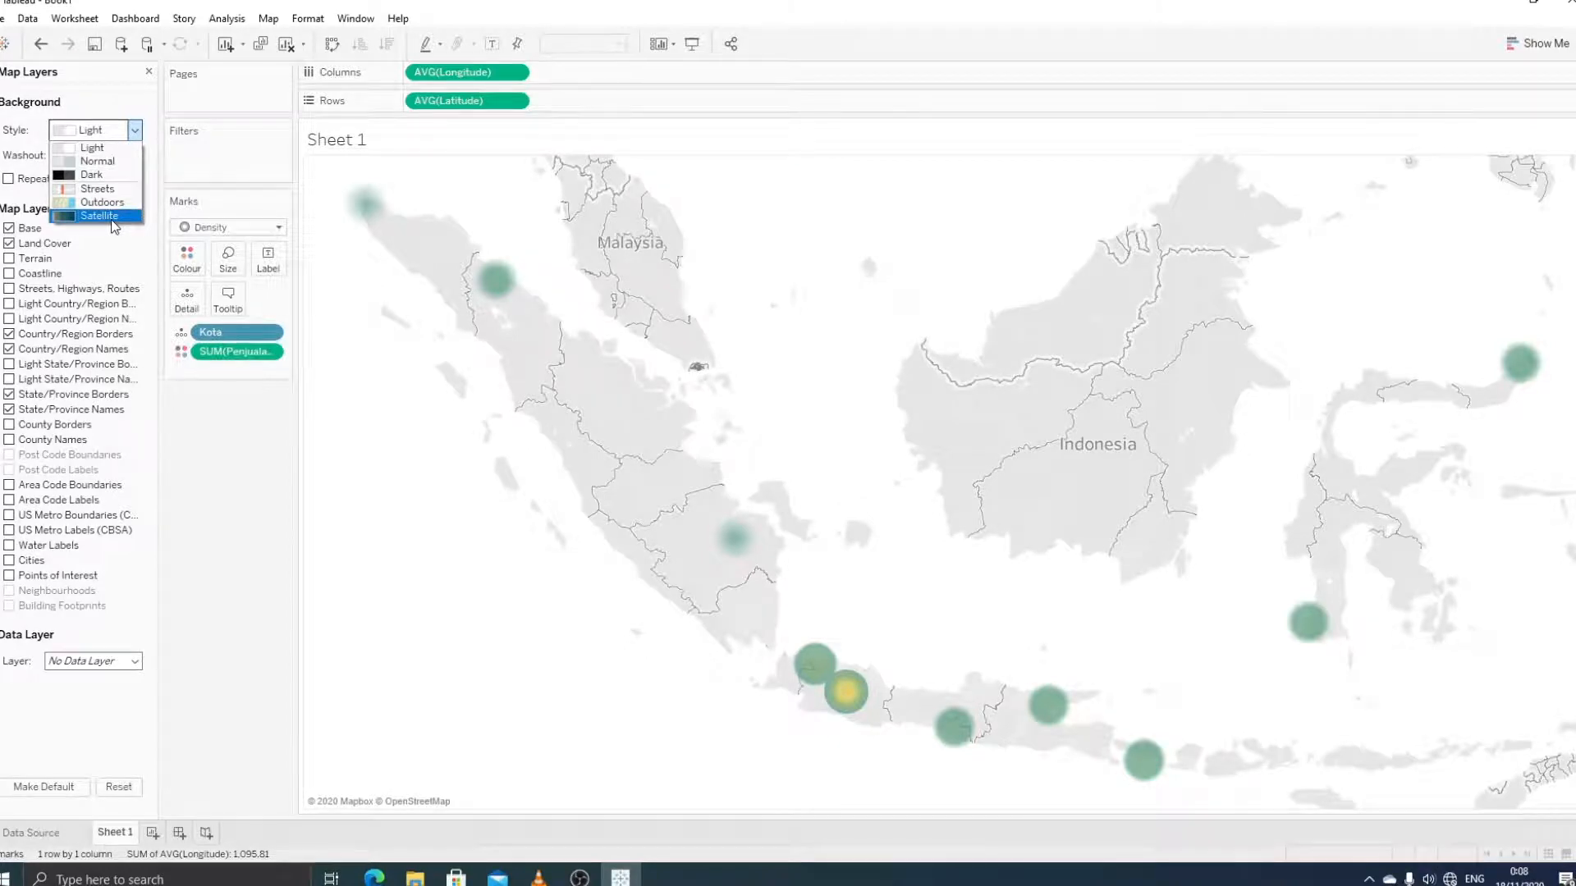
{"action": "left_click", "coordinate": [91, 174]}
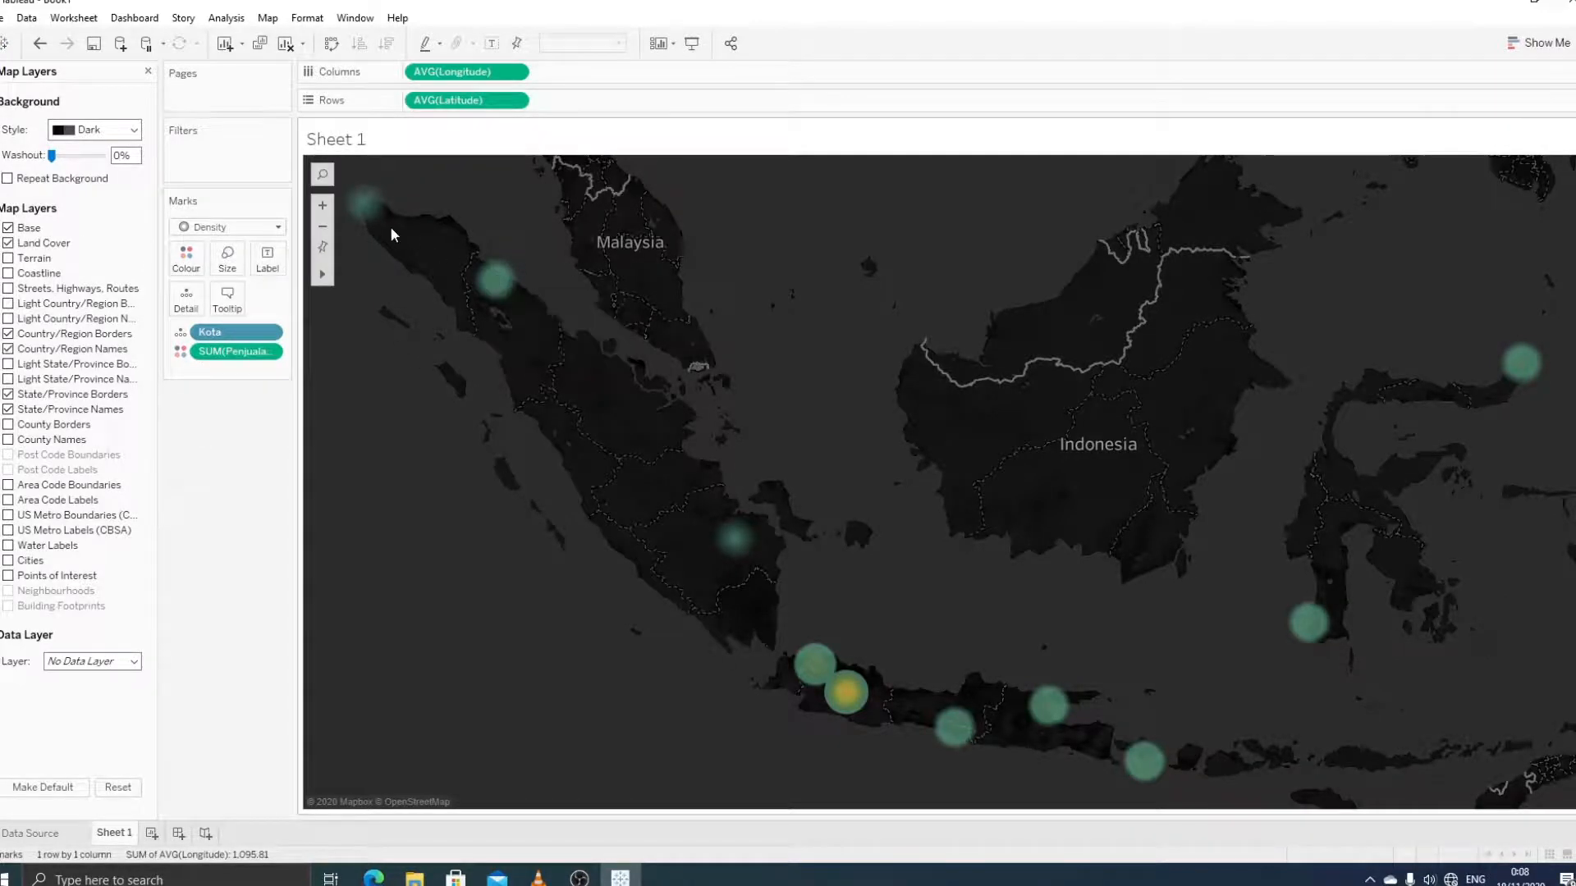
{"action": "left_click", "coordinate": [147, 71]}
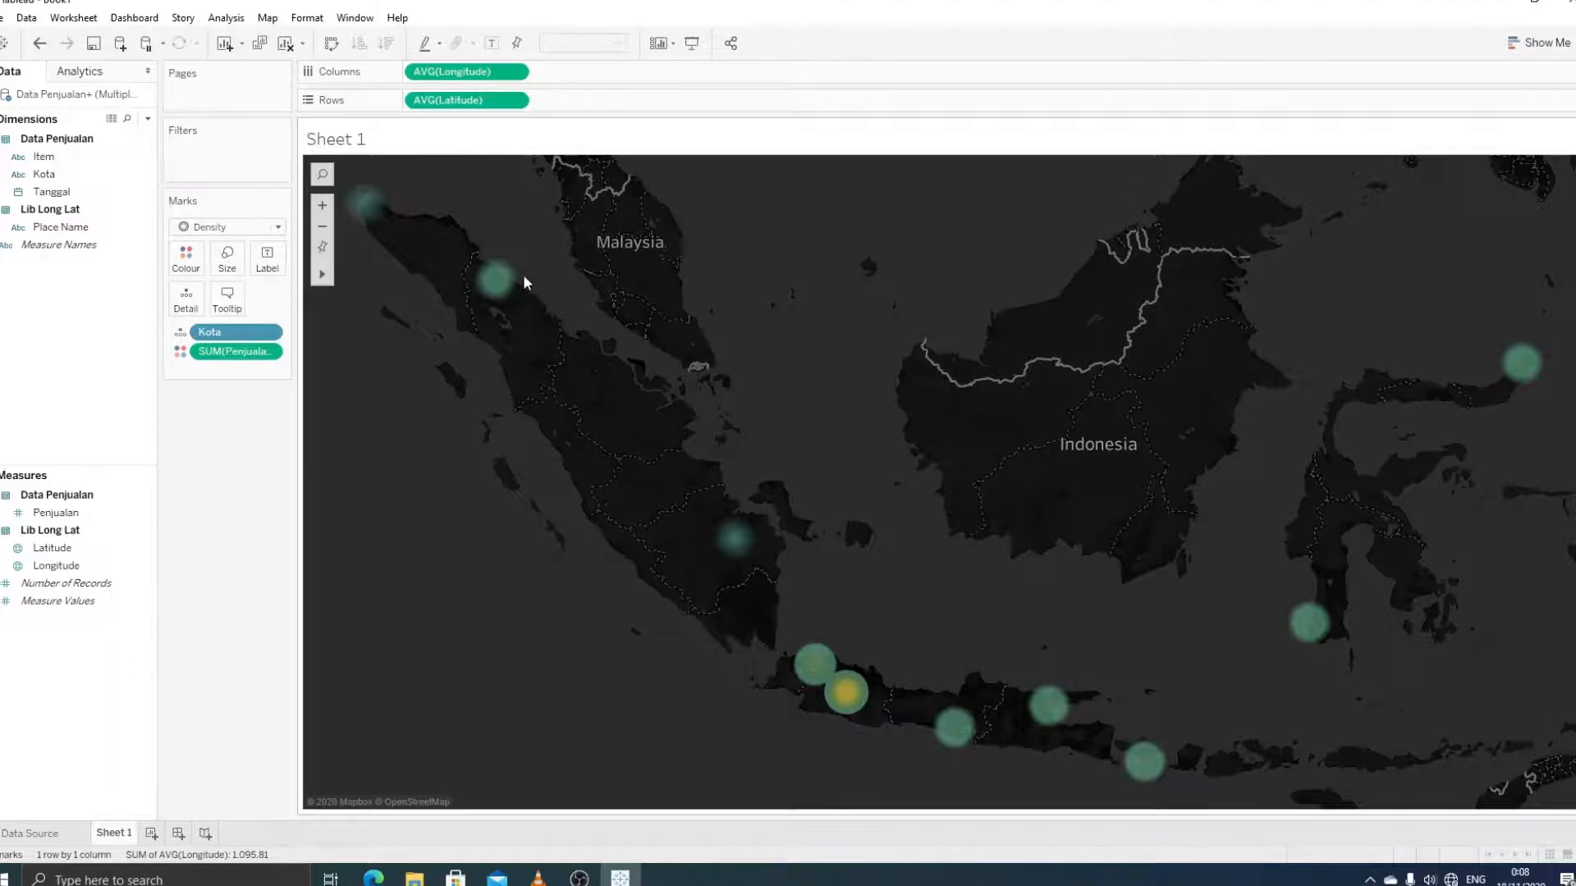
Step: Label each density mark with its Kota name and allow labels to overlap other marks
{"action": "left_click_drag", "start_coordinate": [51, 184], "coordinate": [228, 371]}
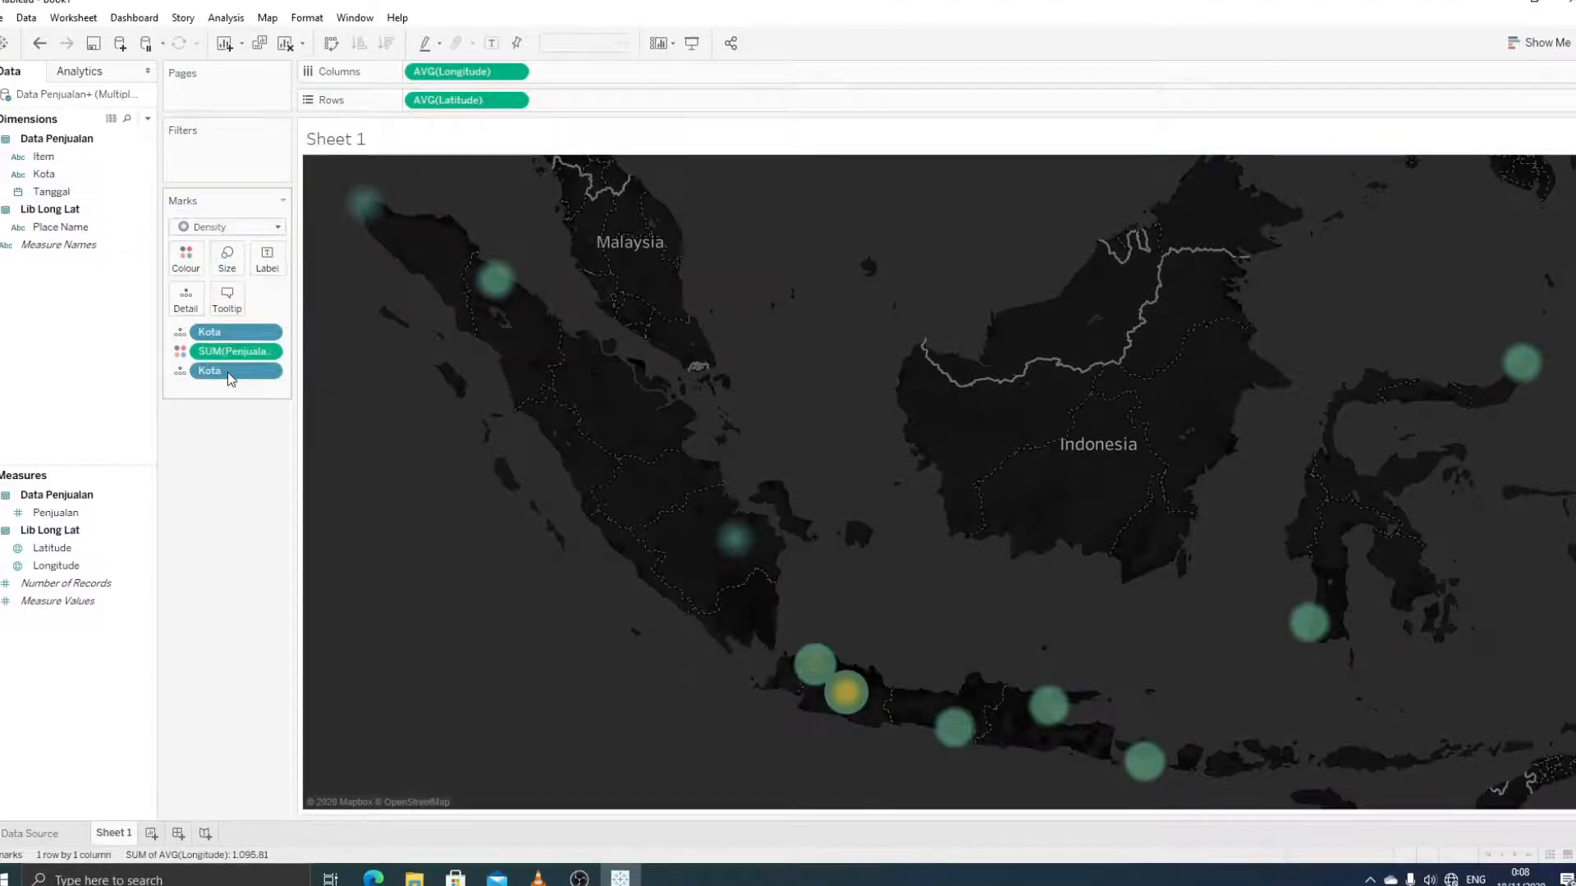
{"action": "left_click", "coordinate": [180, 373]}
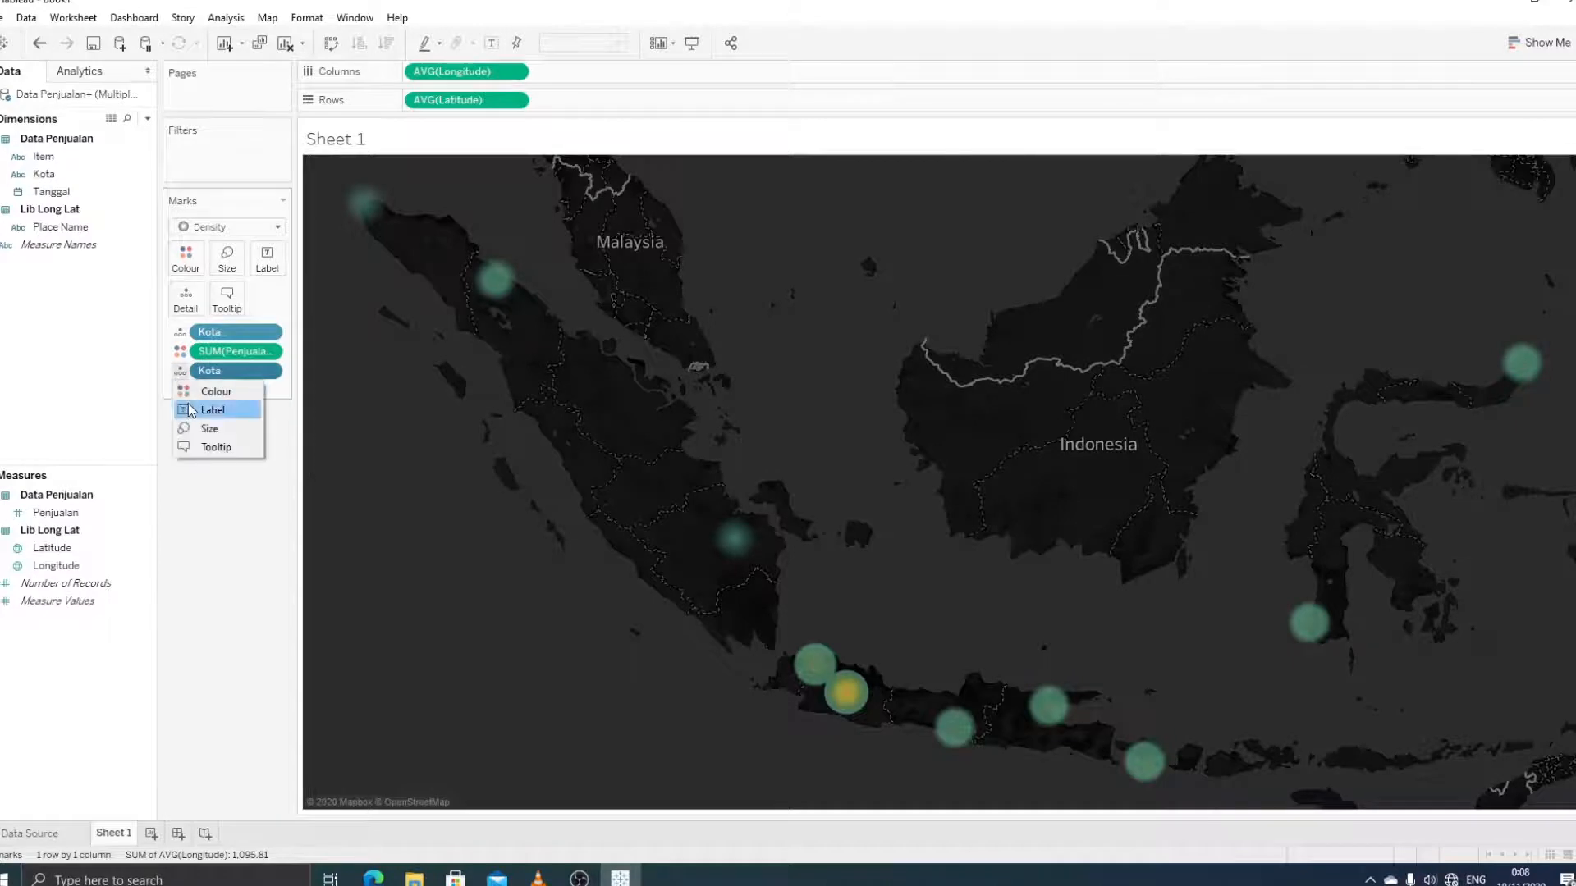
{"action": "left_click", "coordinate": [191, 411]}
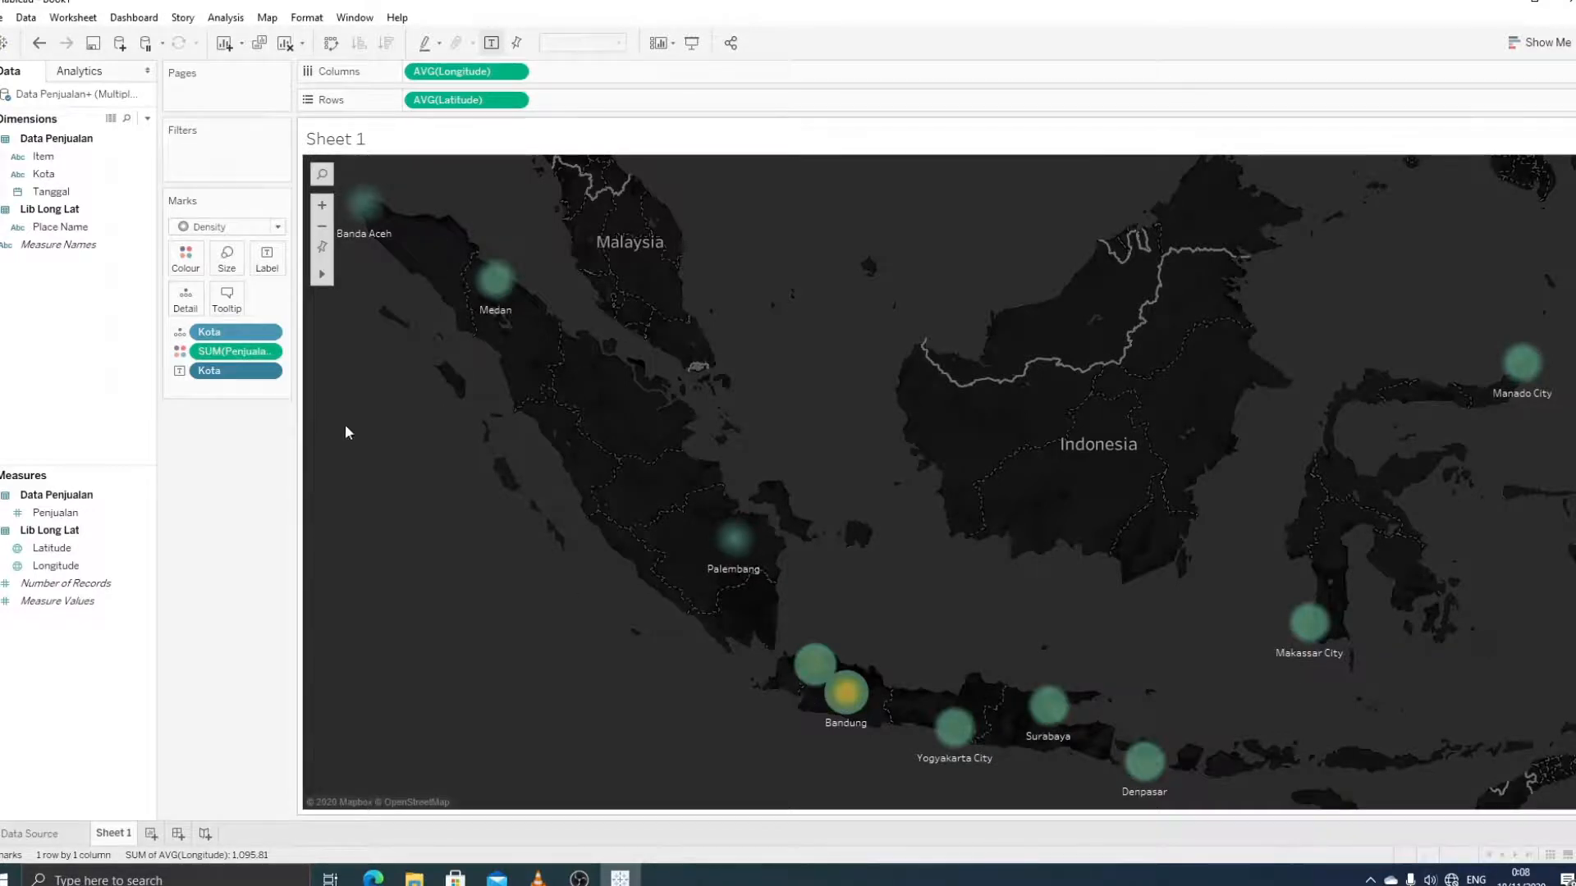
{"action": "left_click", "coordinate": [268, 269]}
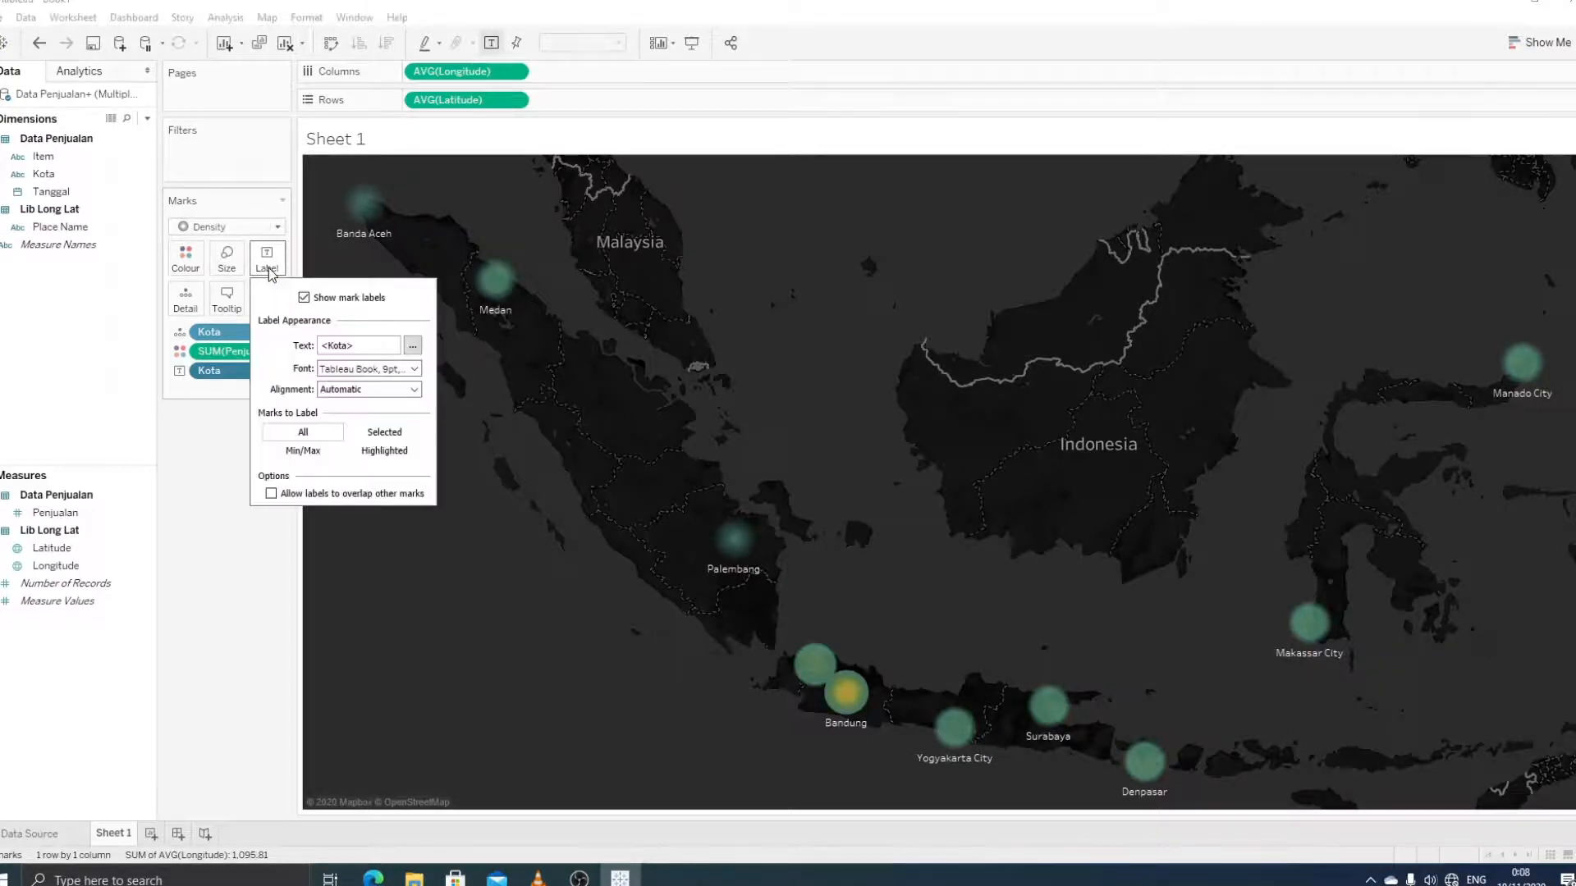
{"action": "left_click", "coordinate": [271, 494]}
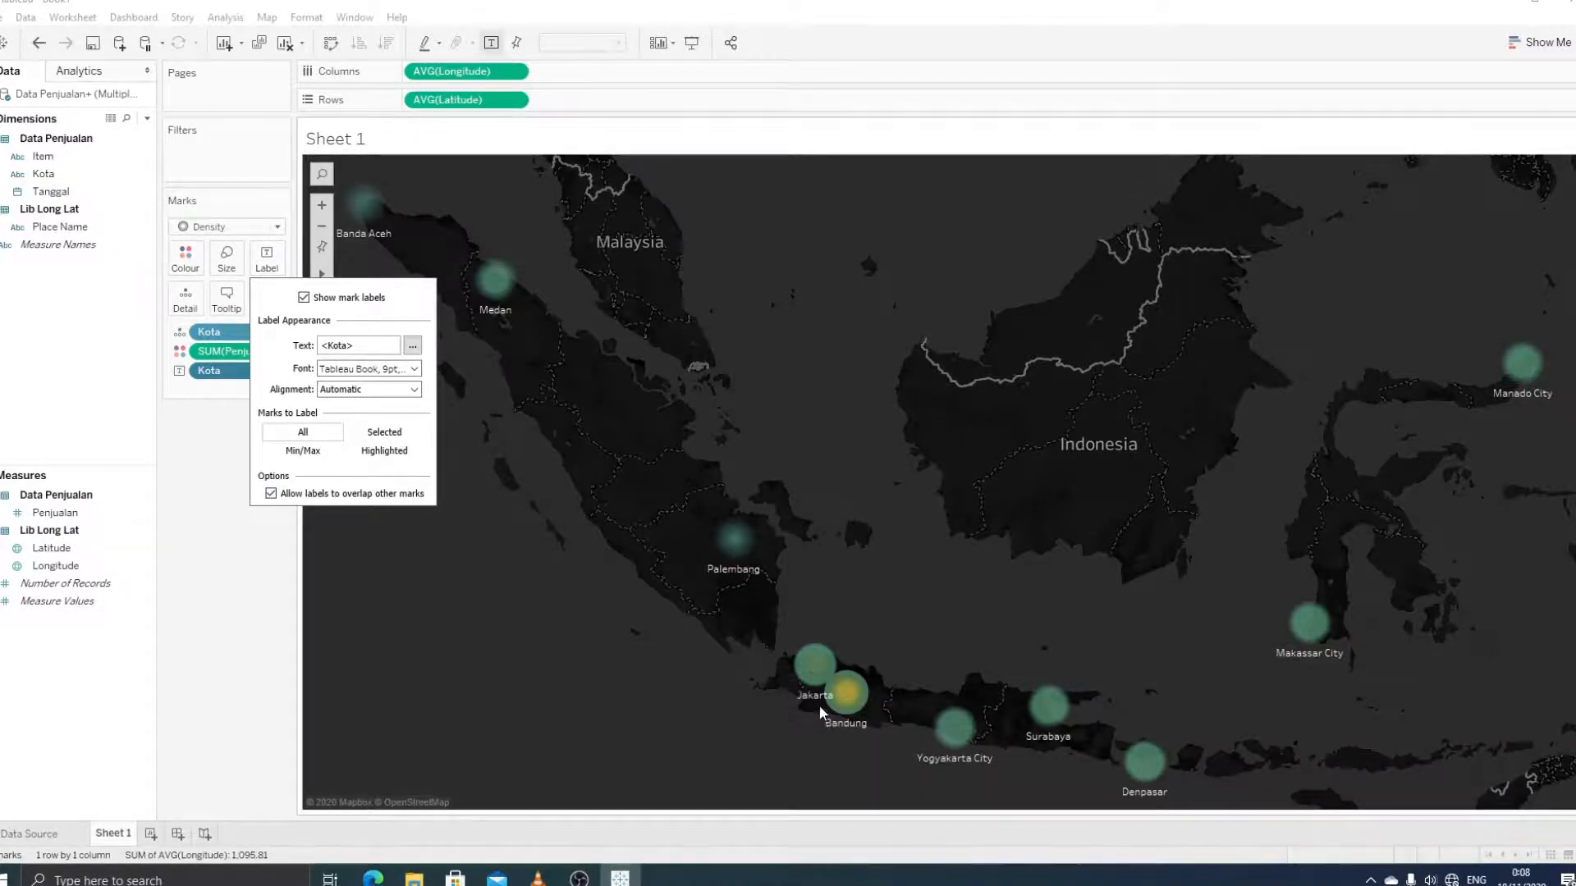
{"action": "left_click", "coordinate": [688, 691]}
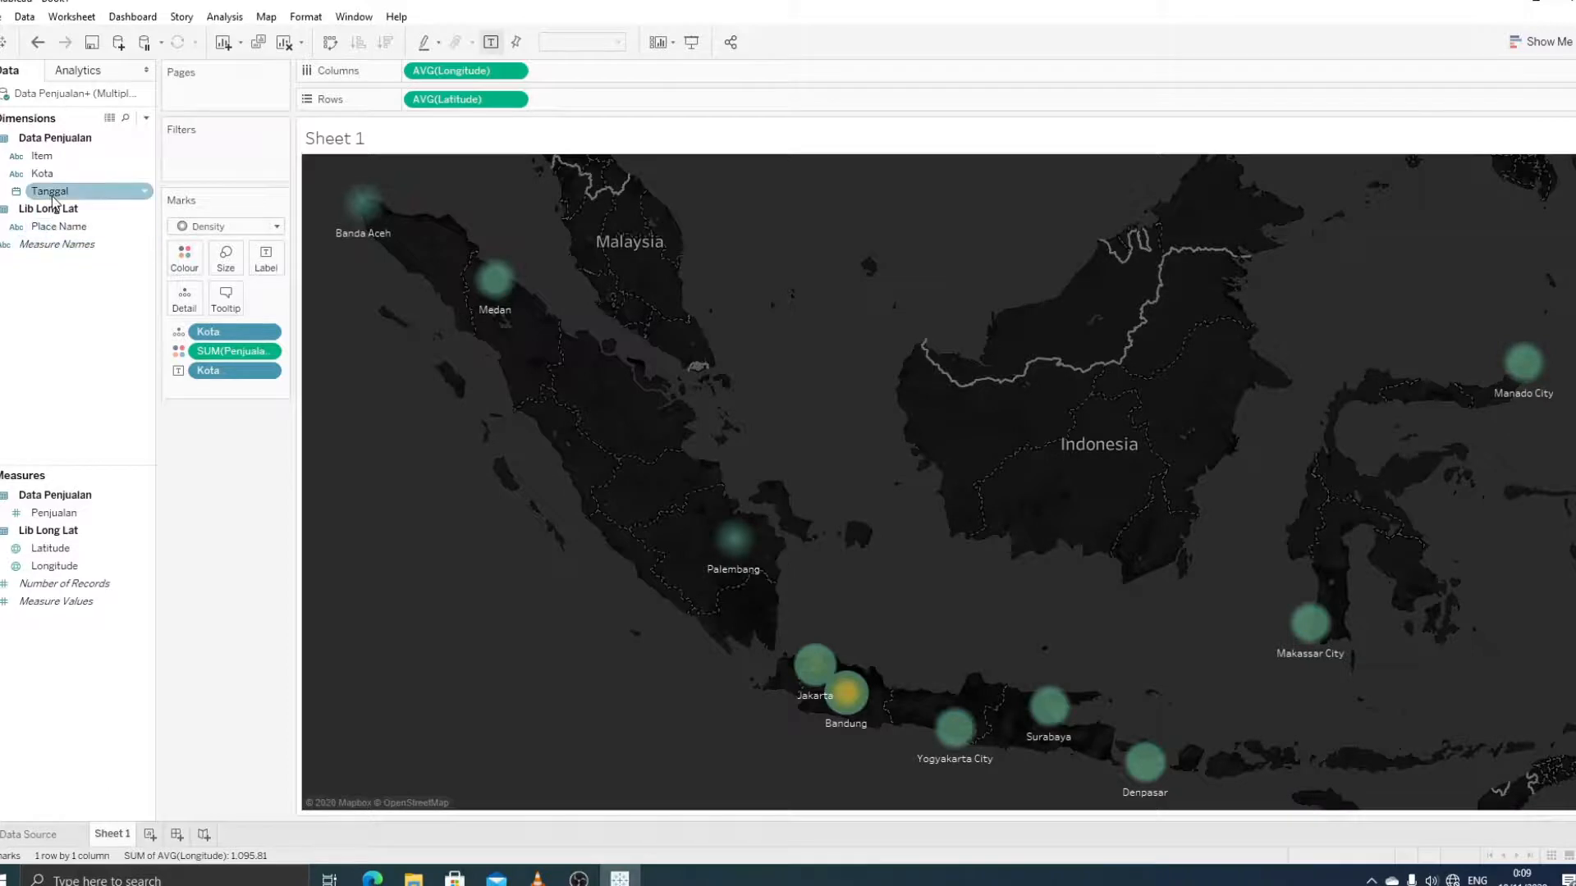
Step: Add a filter on the day of Tanggal with all day values selected
{"action": "left_click_drag", "start_coordinate": [53, 201], "coordinate": [220, 153]}
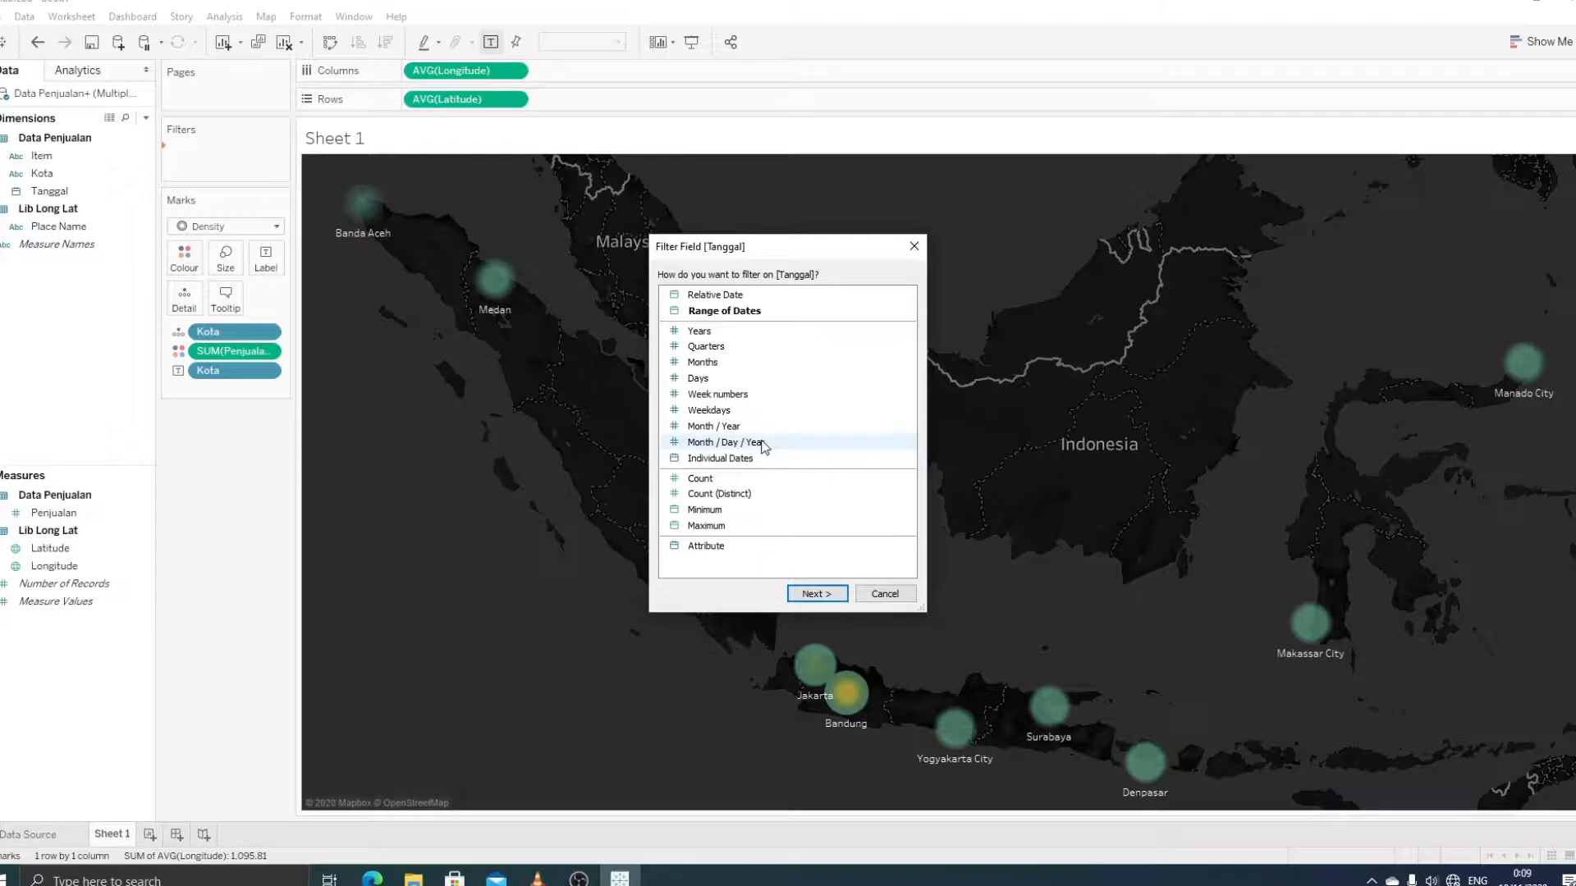
{"action": "left_click", "coordinate": [764, 379]}
{"action": "left_click", "coordinate": [838, 595]}
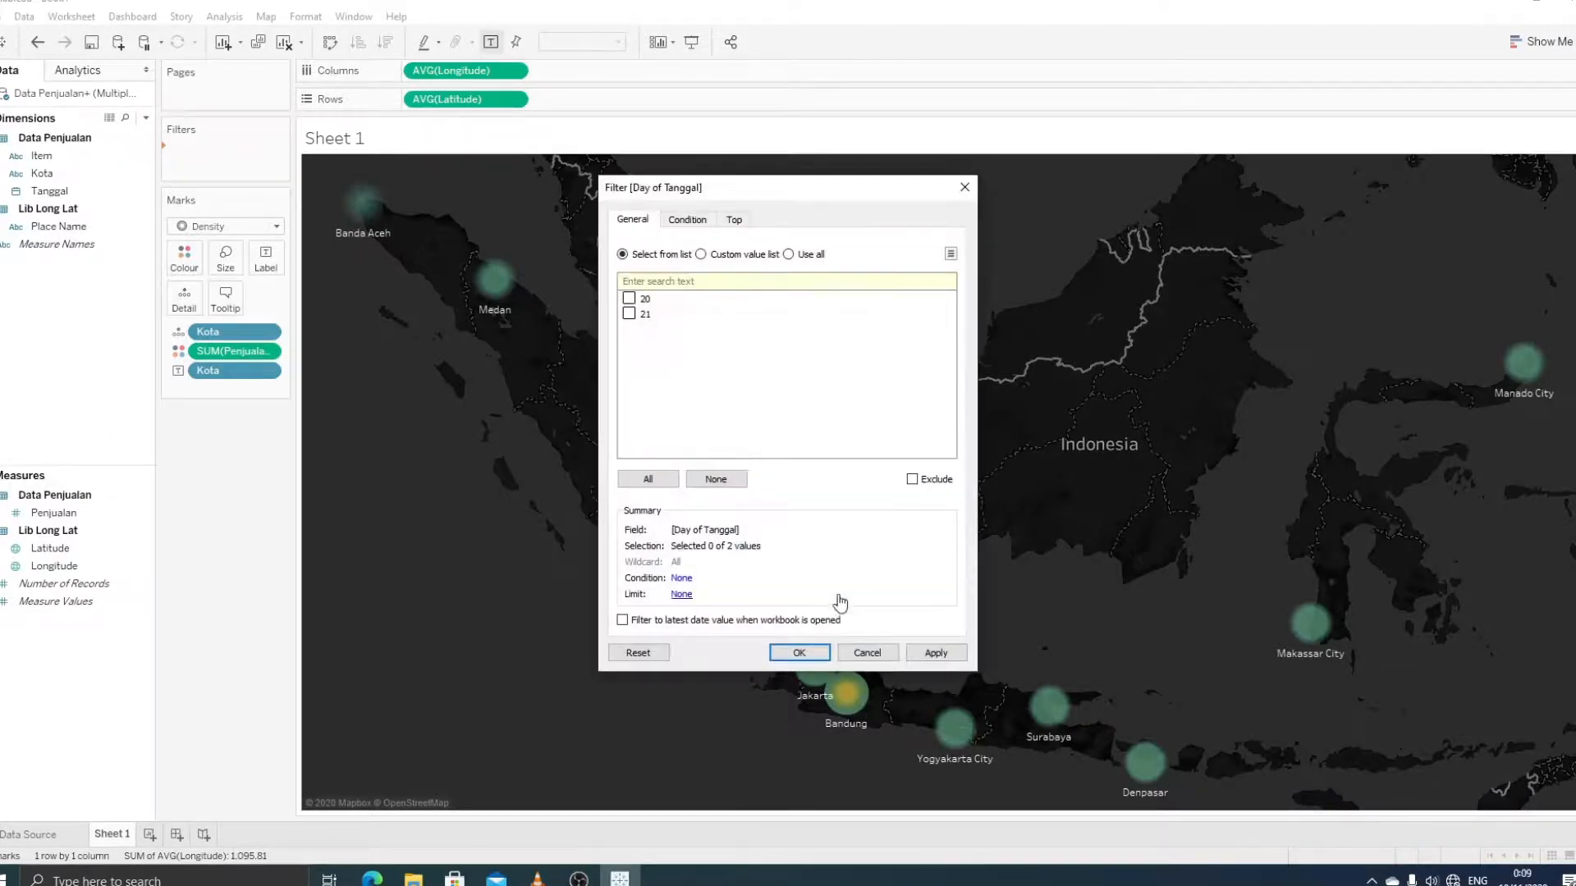
{"action": "left_click", "coordinate": [648, 479]}
{"action": "left_click", "coordinate": [809, 653]}
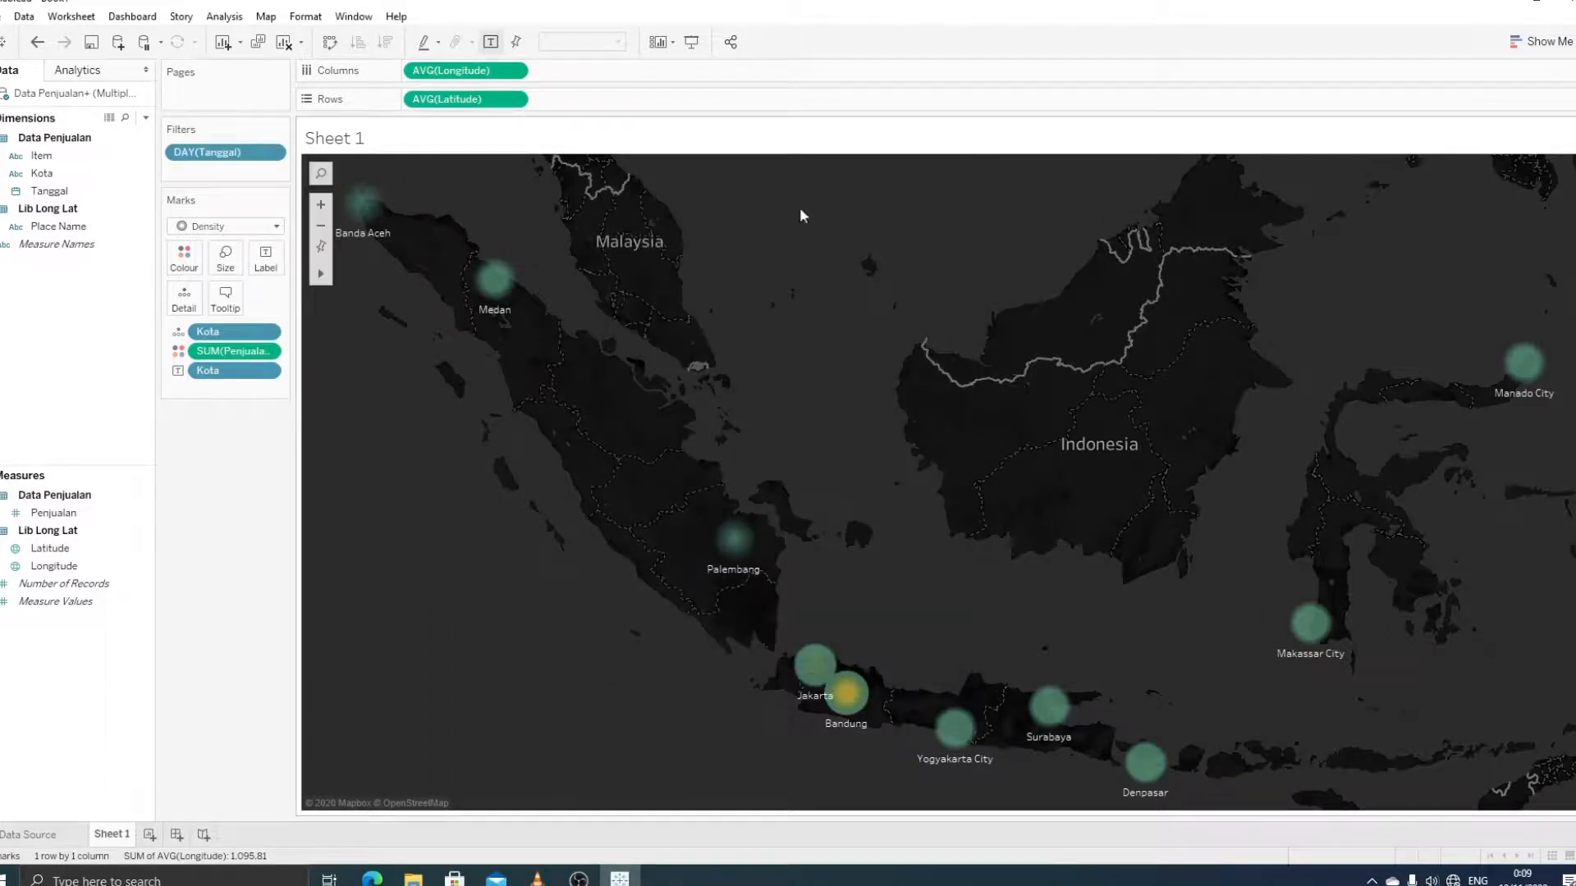
Step: Display the filter control for Day of Tanggal beside the map
{"action": "right_click", "coordinate": [1573, 219]}
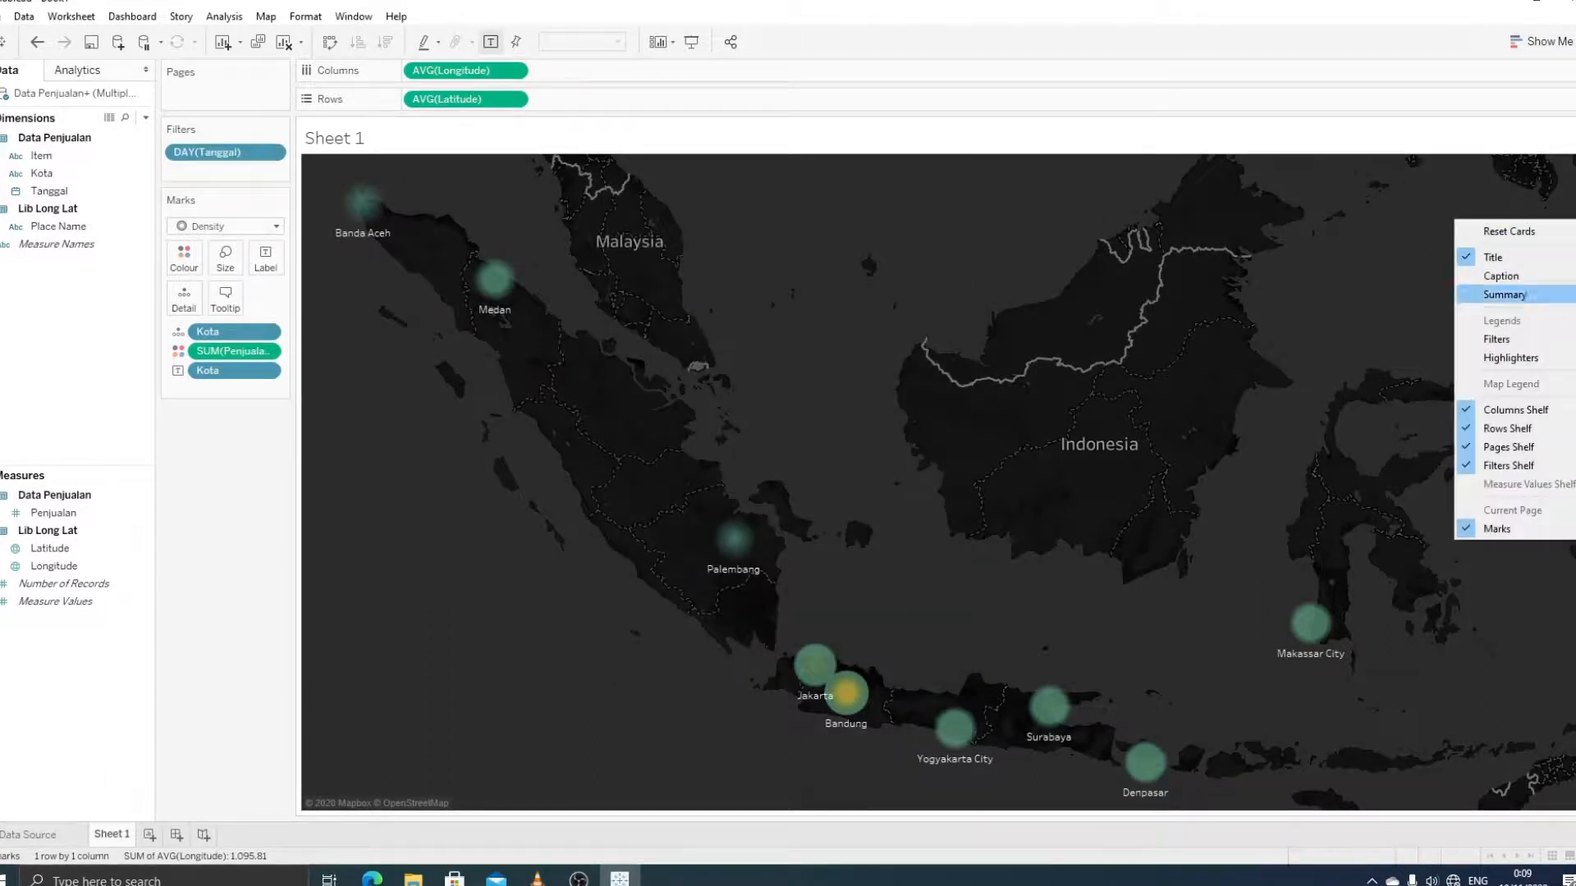
{"action": "mouse_move", "coordinate": [1566, 348]}
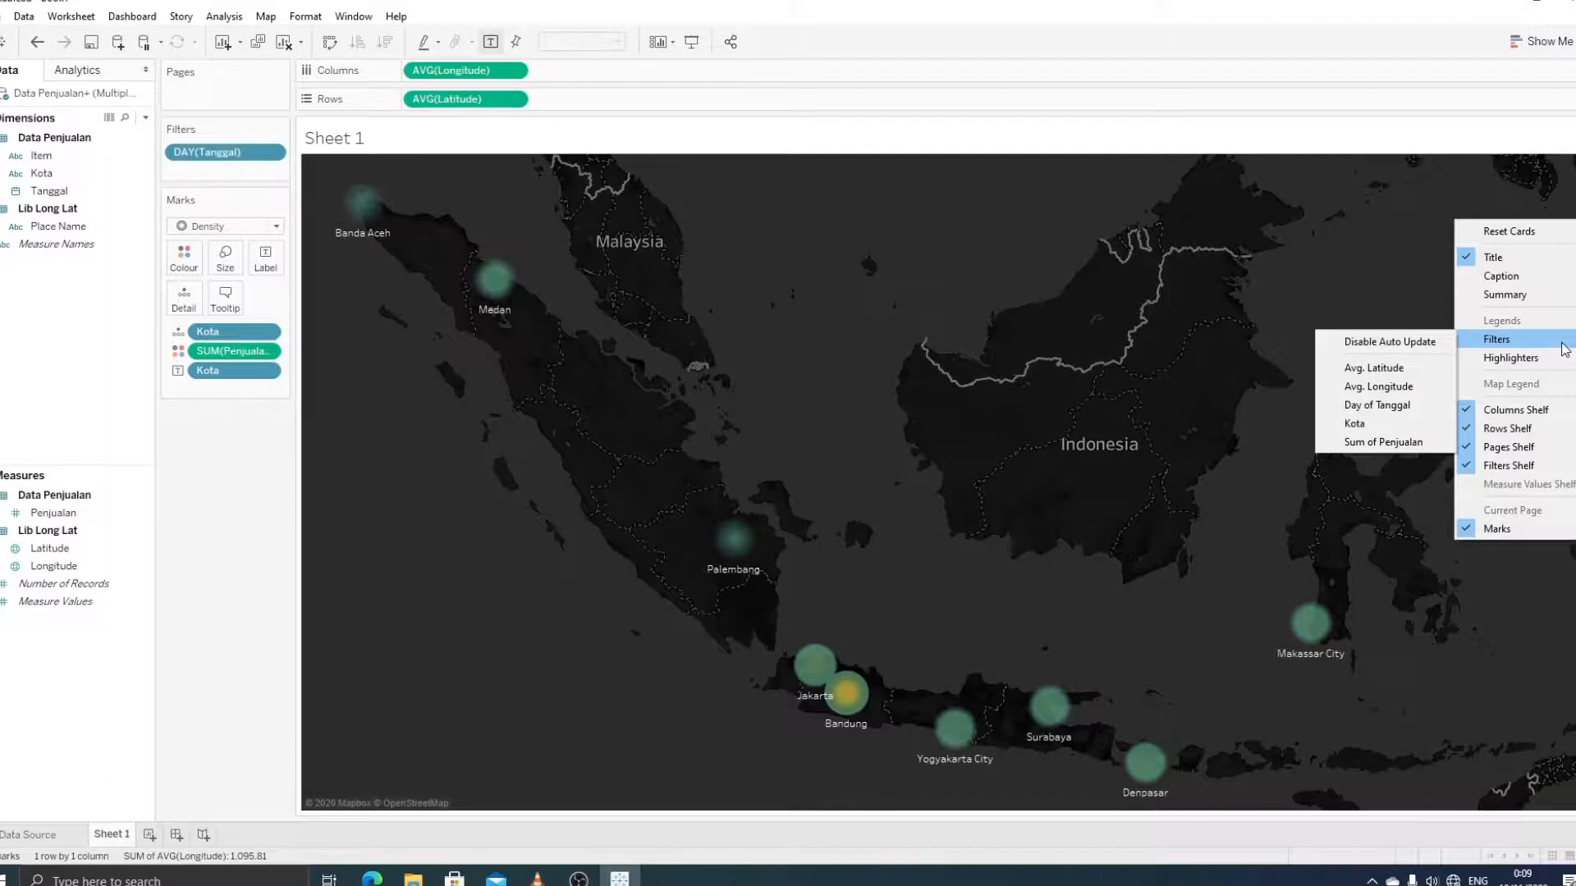
{"action": "left_click", "coordinate": [1396, 406]}
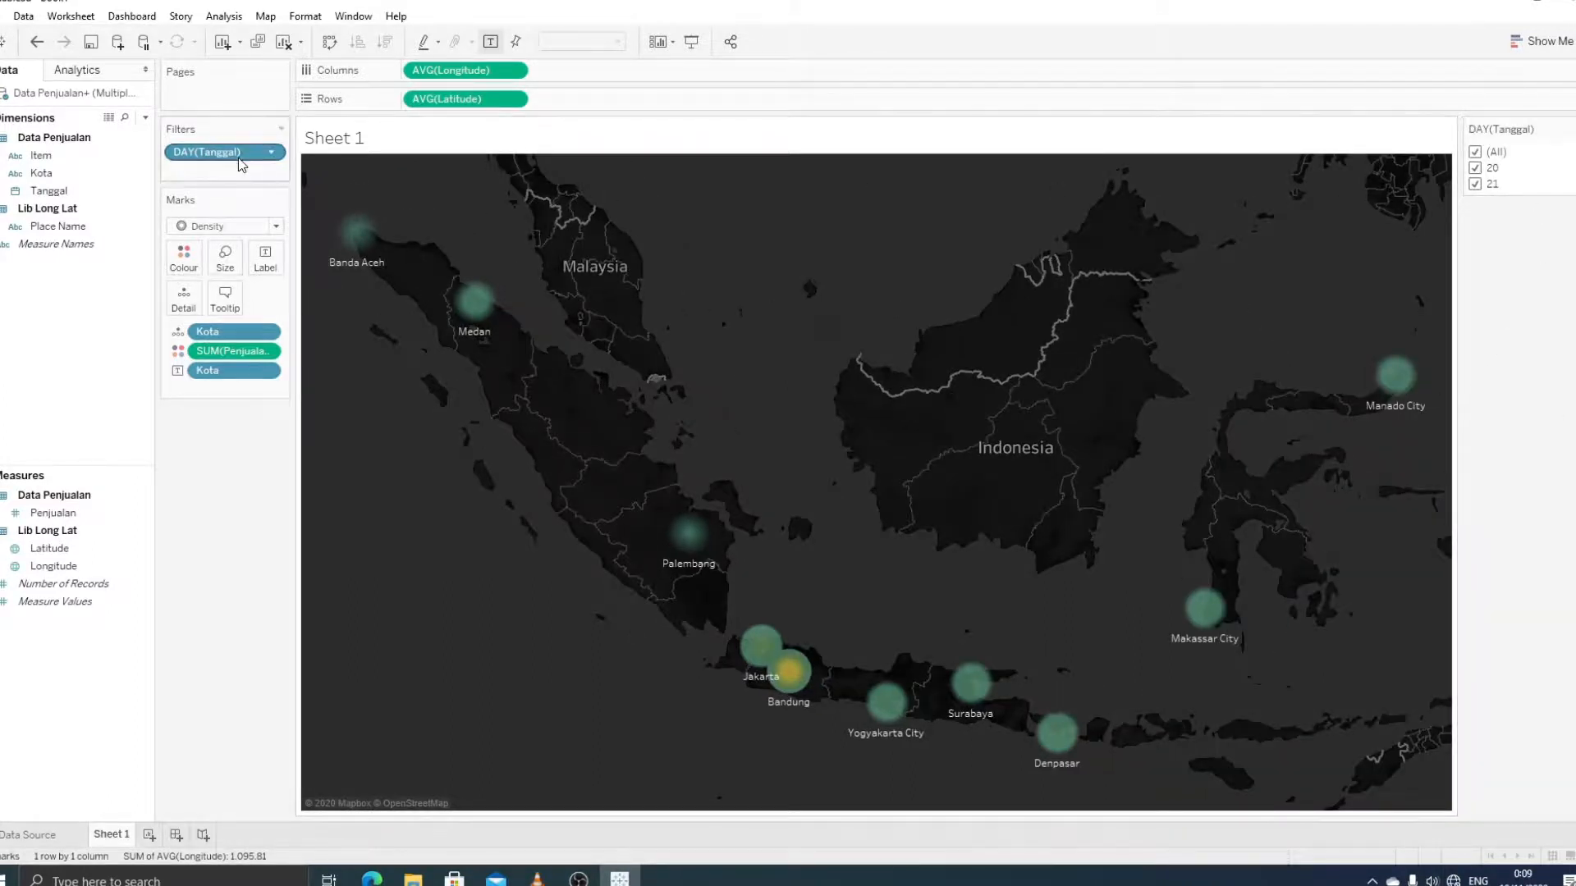
Step: Move DAY(Tanggal) from the filters to the pages and step the map between days 20 and 21
{"action": "left_click_drag", "start_coordinate": [241, 164], "coordinate": [240, 94]}
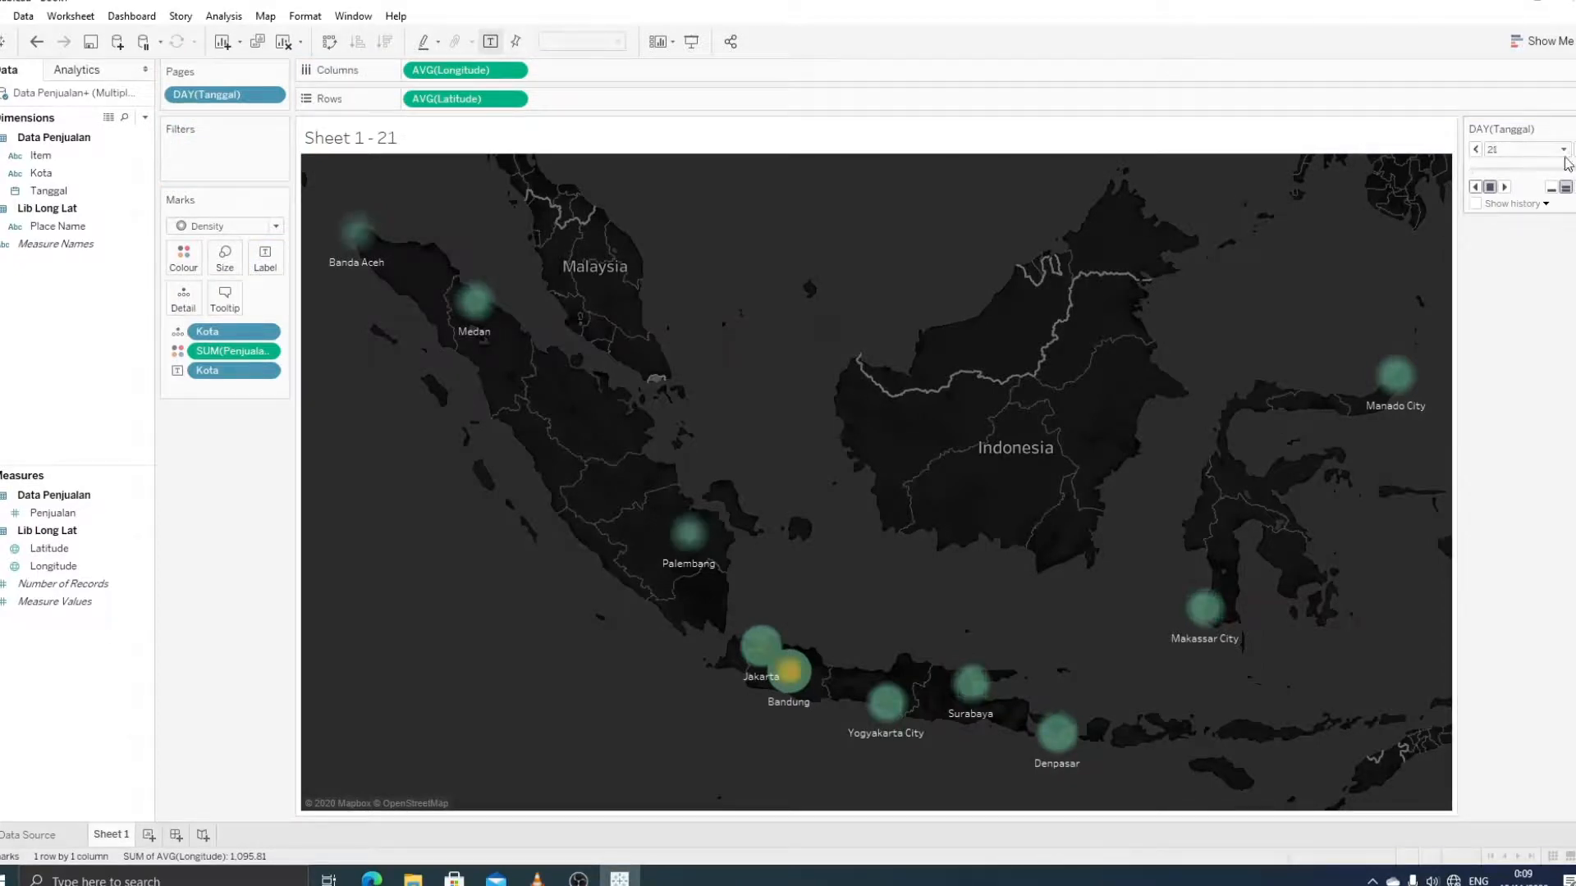
{"action": "left_click", "coordinate": [1476, 148]}
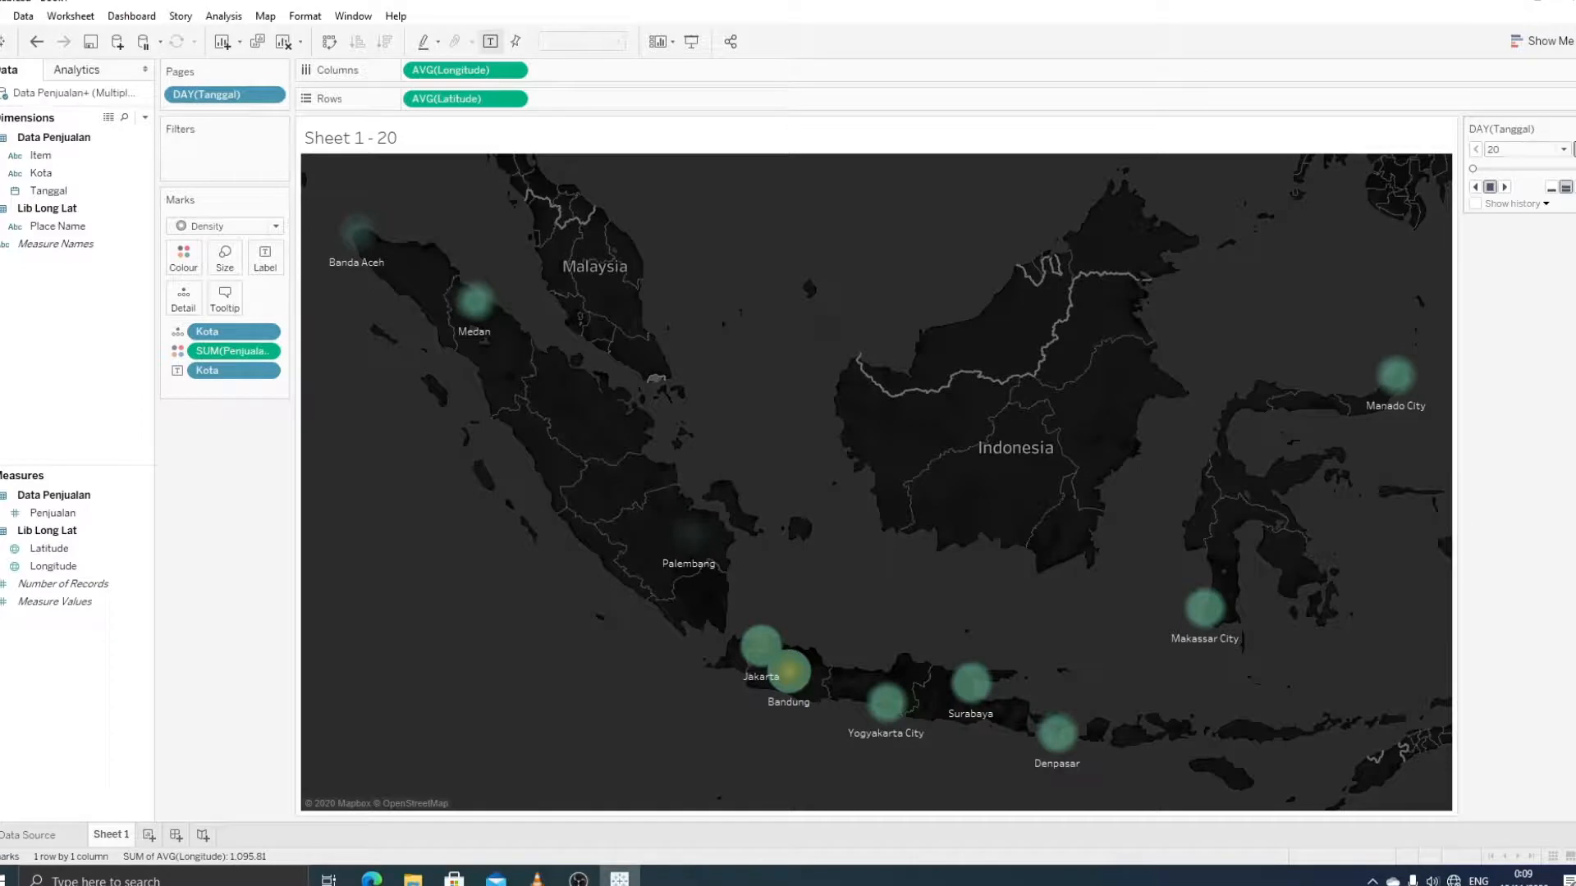
{"action": "left_click", "coordinate": [1476, 149]}
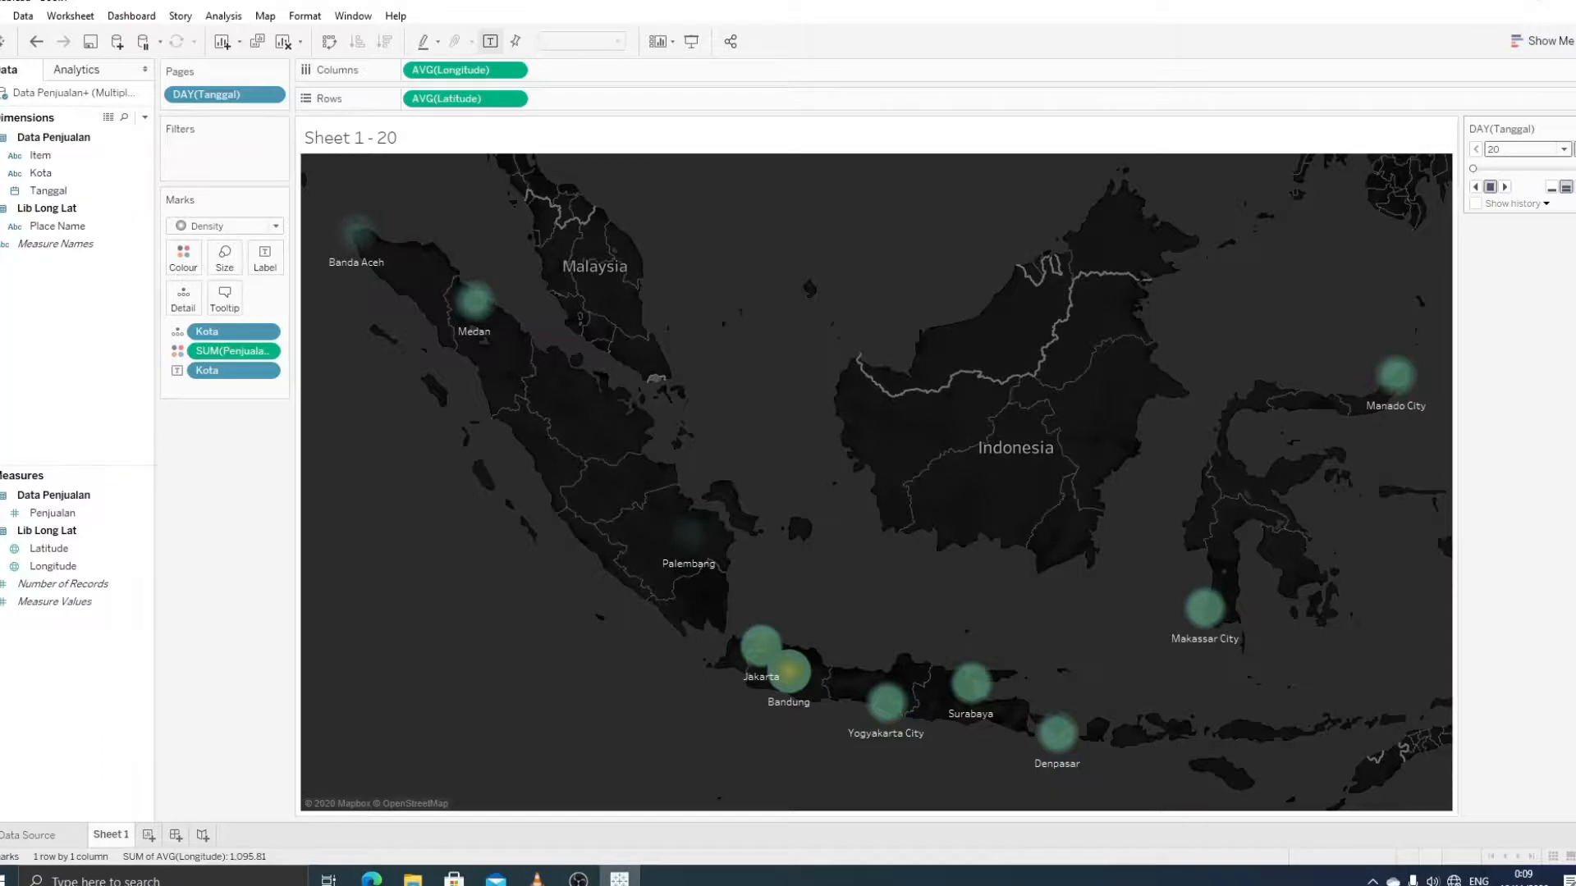
{"action": "left_click", "coordinate": [1575, 149]}
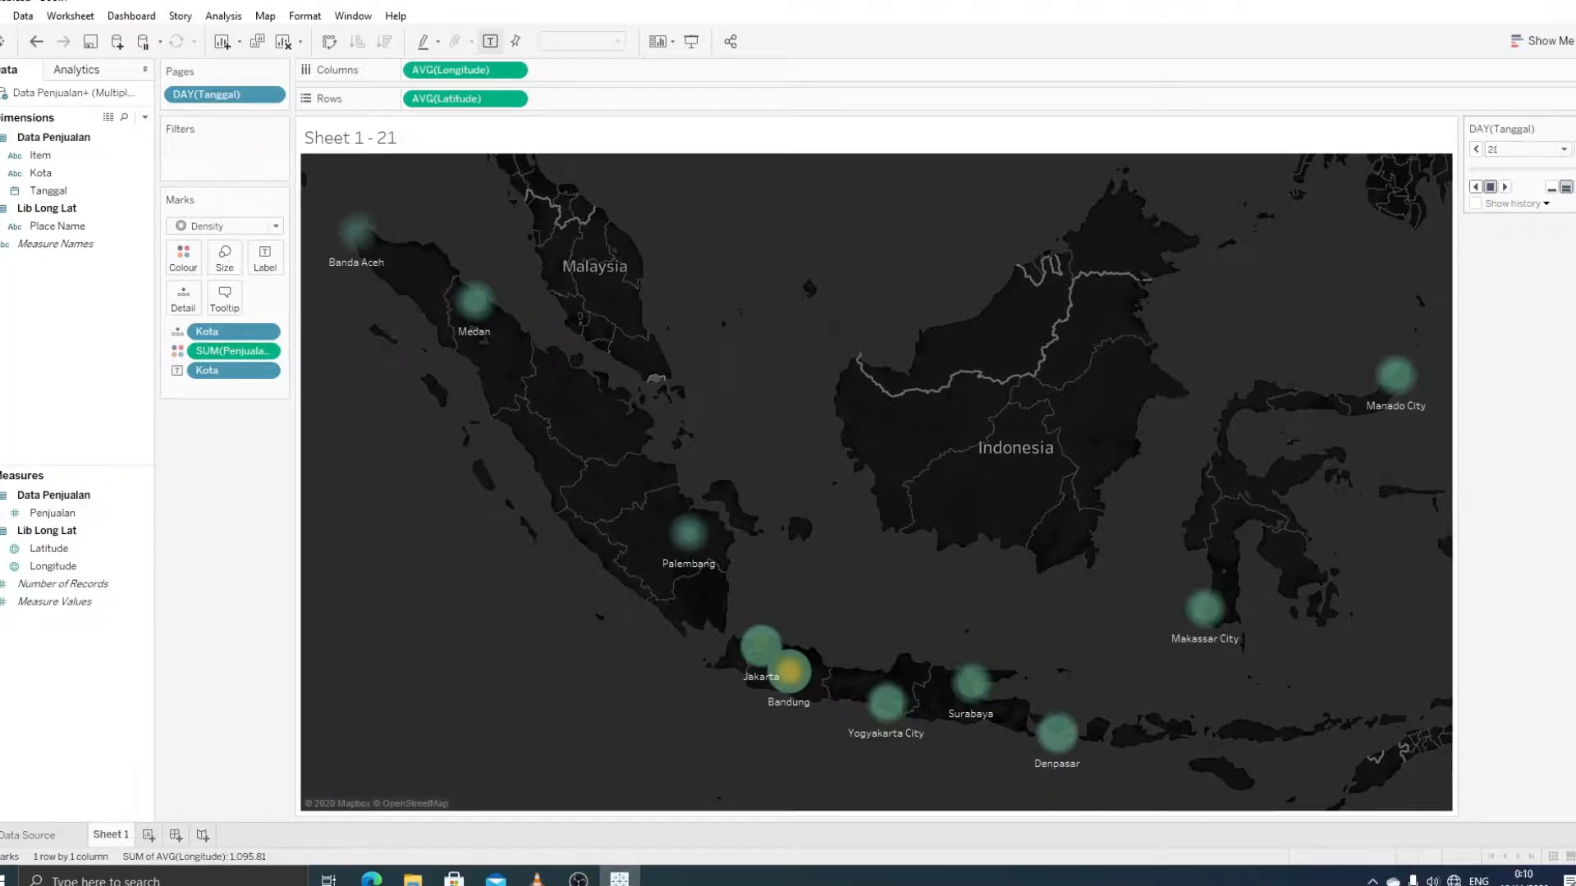
{"action": "left_click", "coordinate": [1478, 155]}
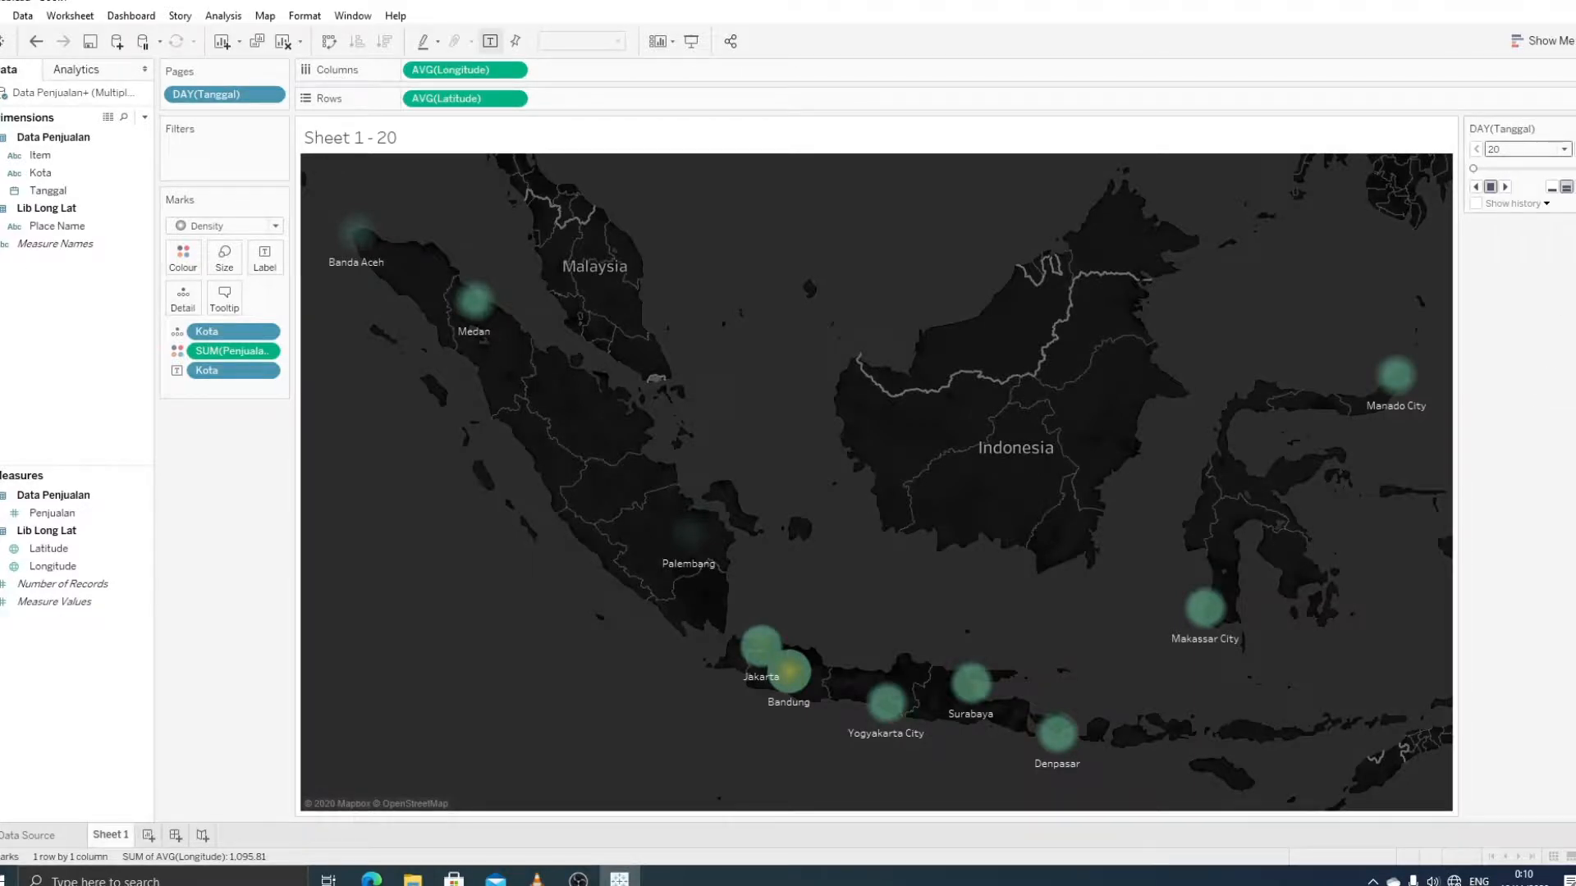
Step: Turn on loop playback for the DAY(Tanggal) pages, adjust the playback speed and play the day animation
{"action": "left_click", "coordinate": [1569, 129]}
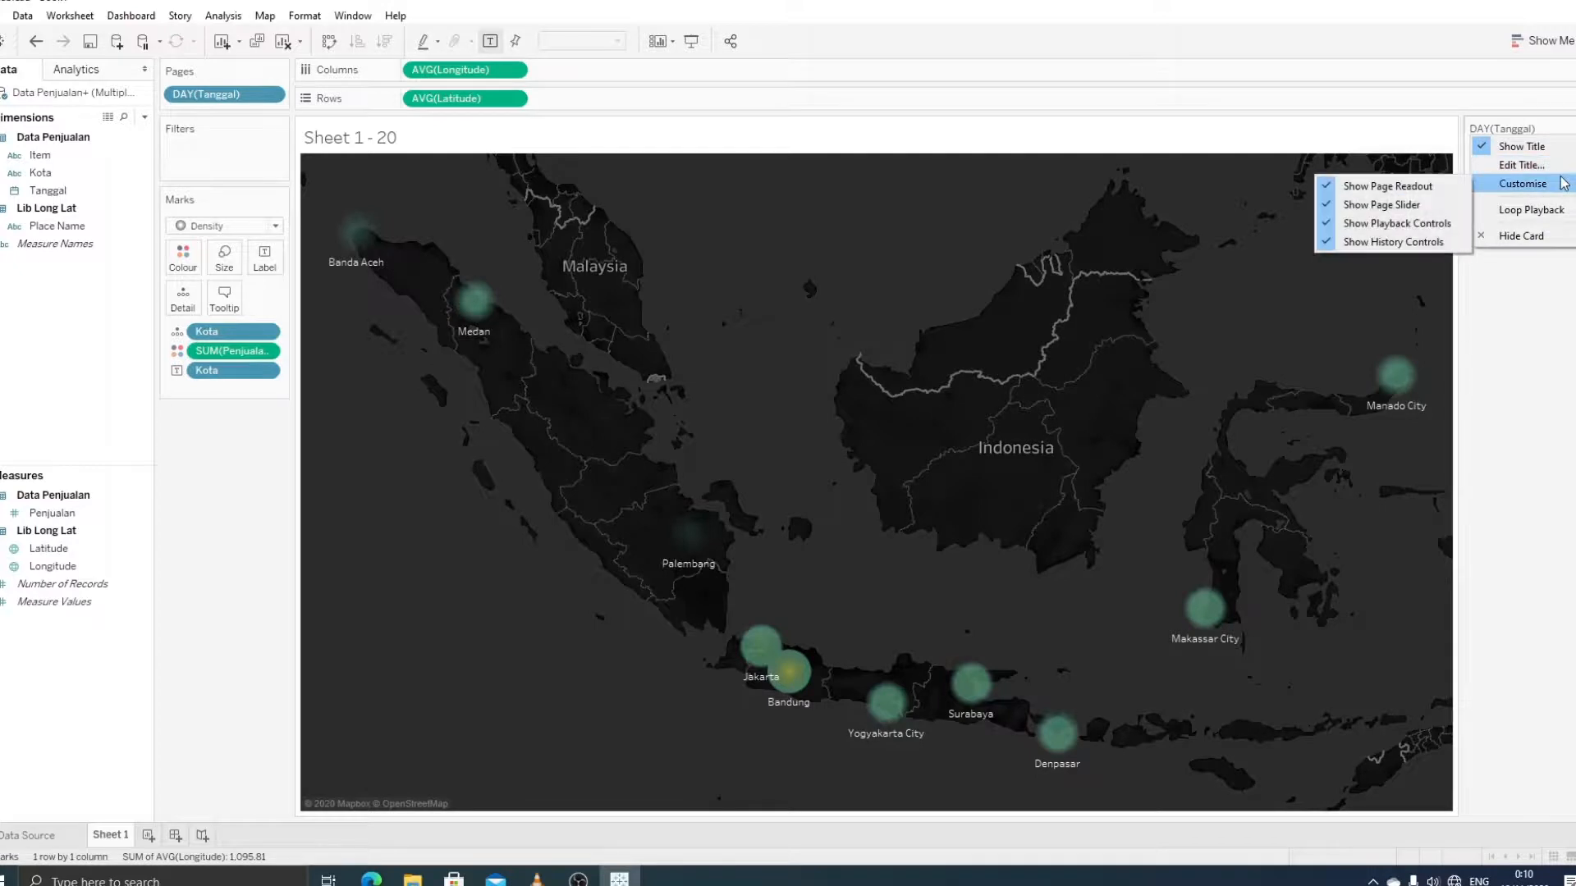
{"action": "left_click", "coordinate": [1550, 212]}
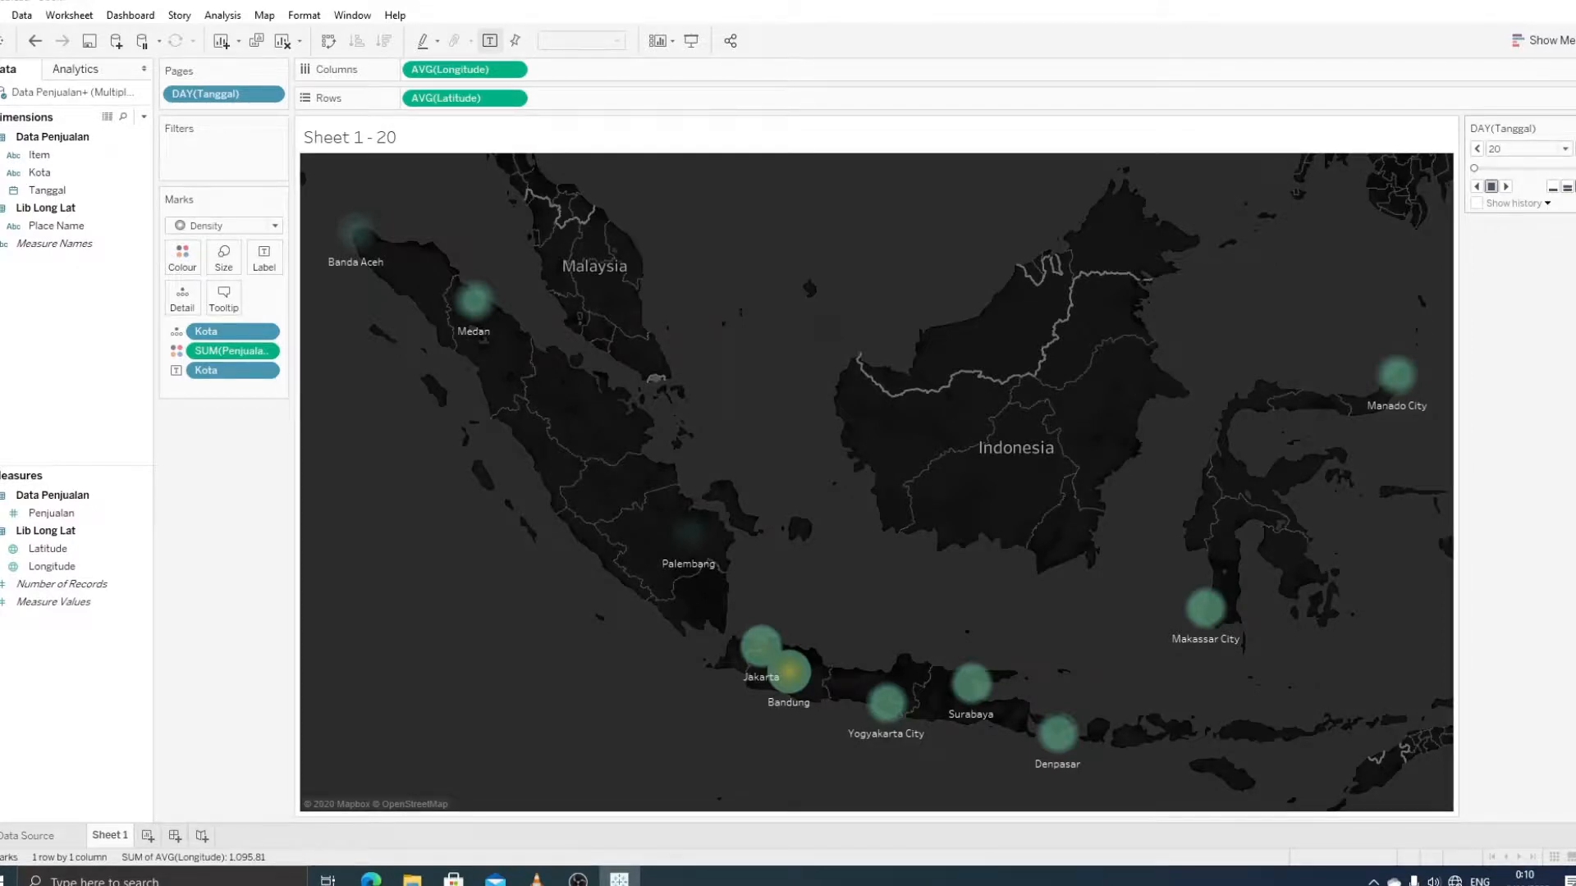
{"action": "left_click", "coordinate": [1507, 188]}
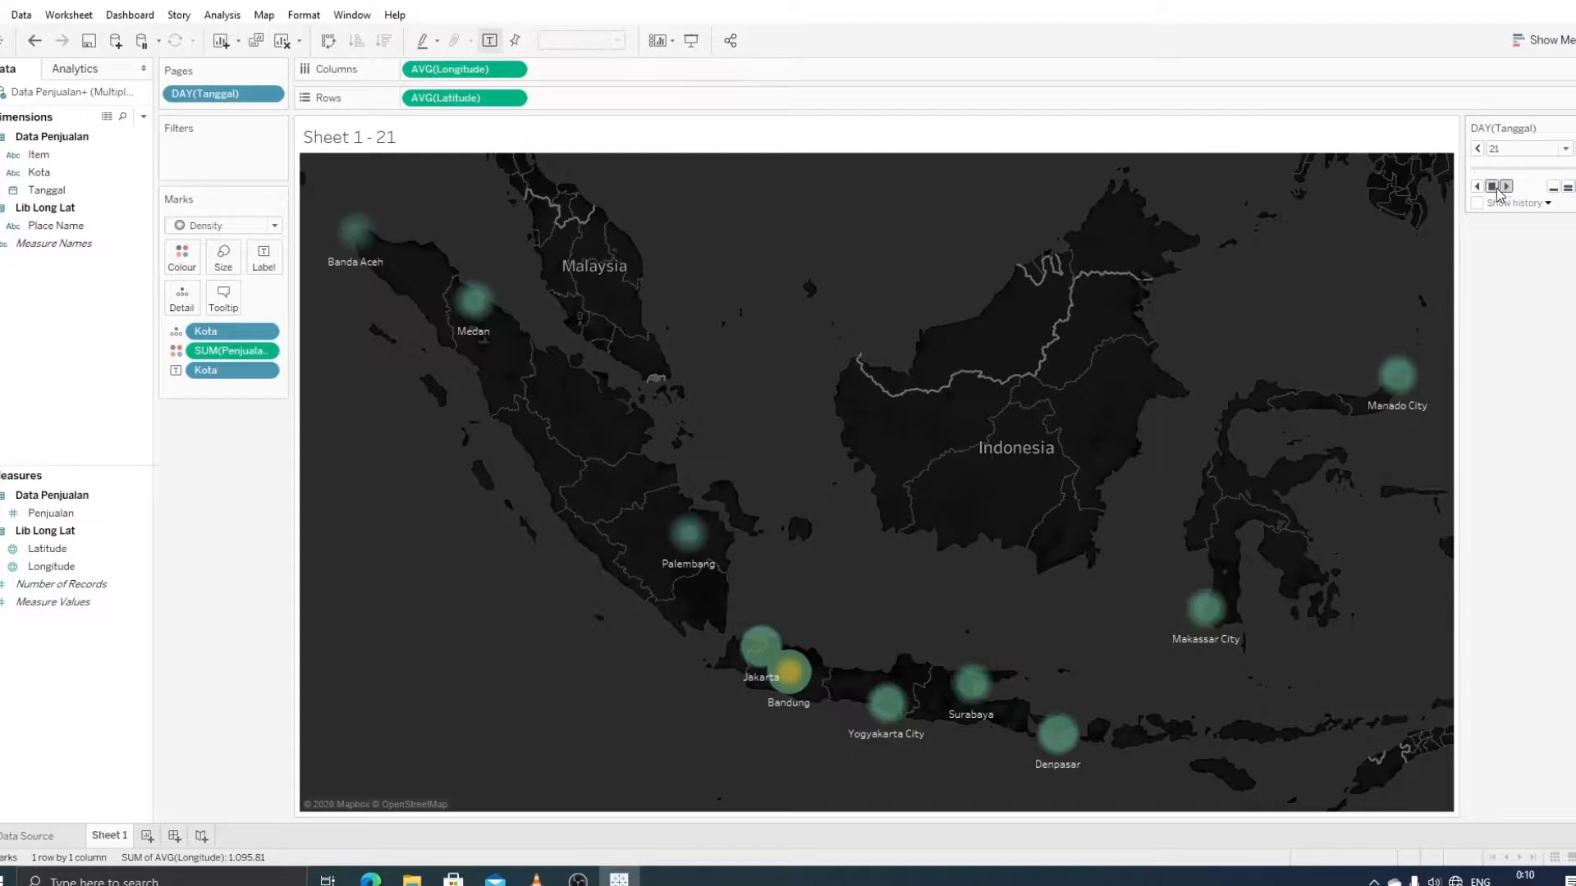
{"action": "left_click", "coordinate": [1568, 187]}
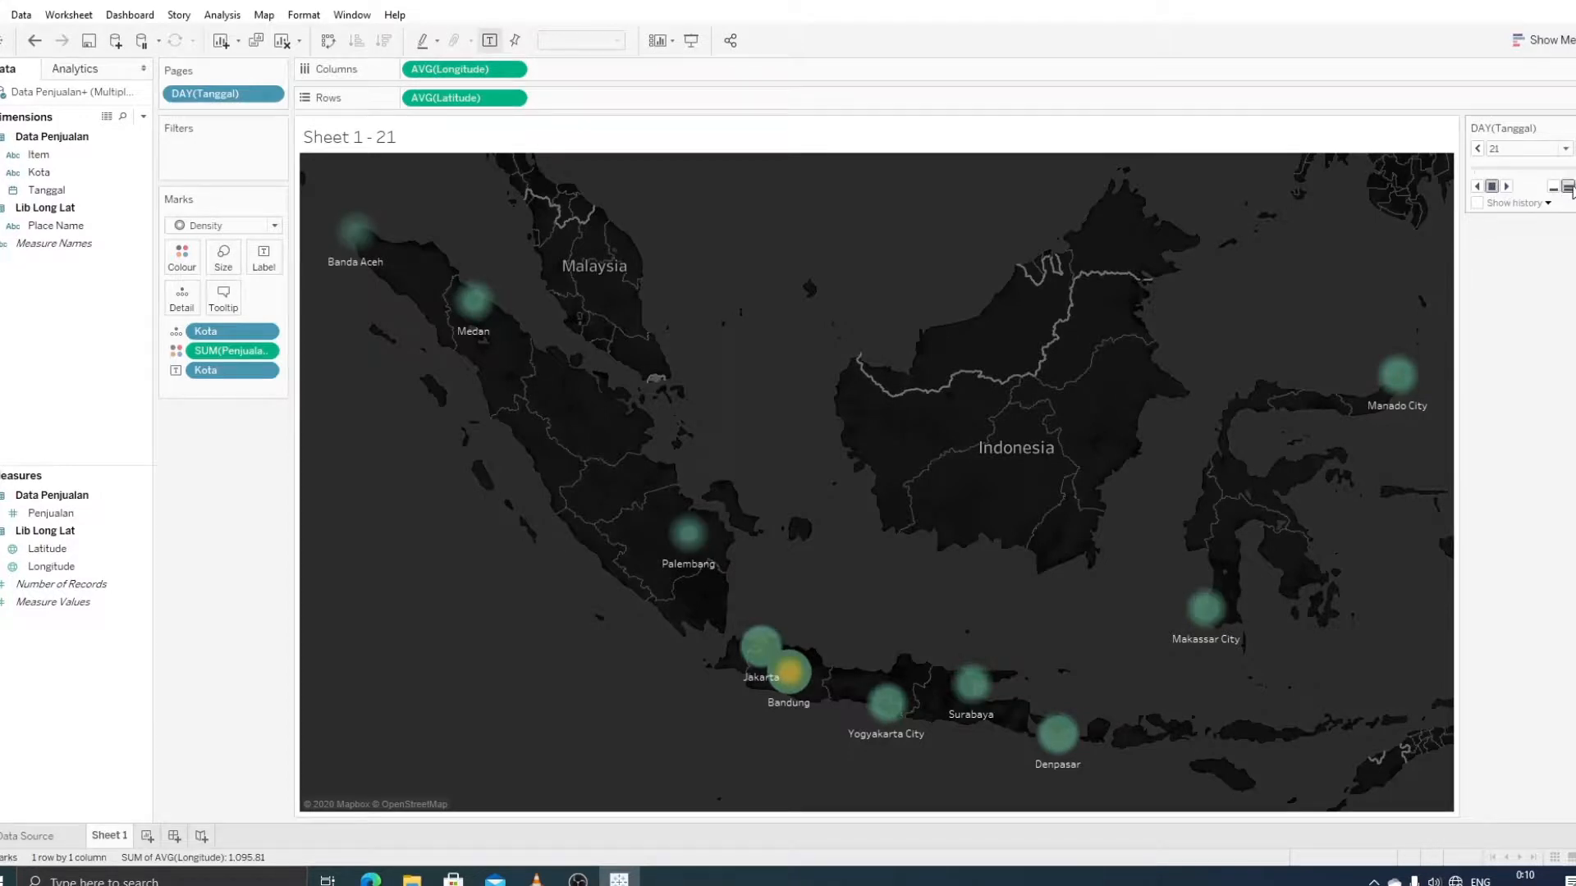
{"action": "left_click", "coordinate": [1507, 187]}
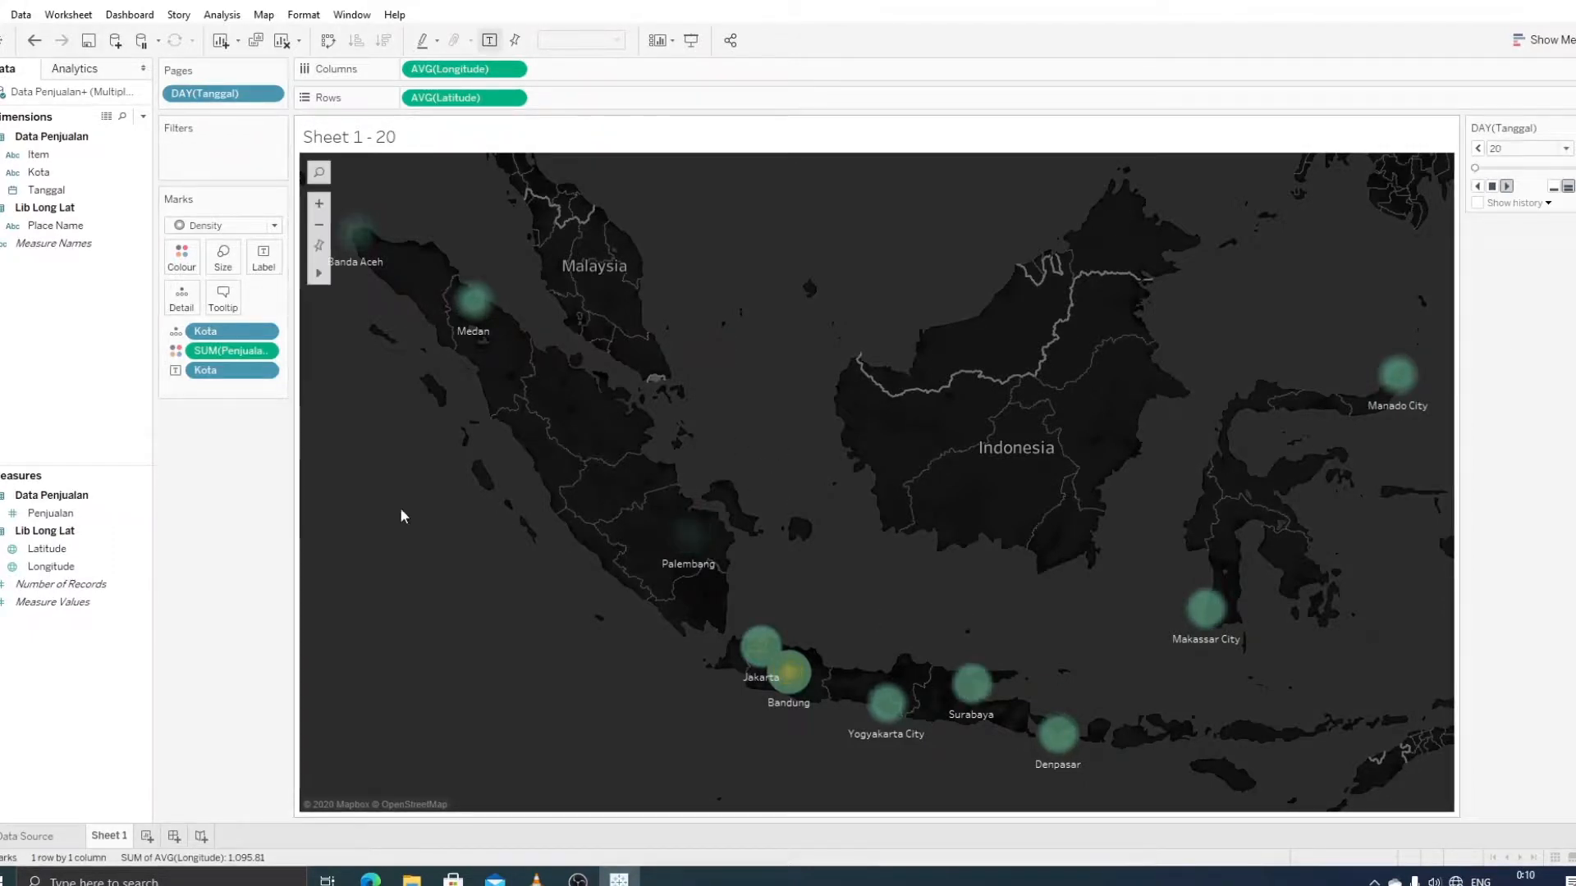
Step: Add the sum of Penjualan to the city labels and play the day animation again
{"action": "left_click_drag", "start_coordinate": [72, 523], "coordinate": [192, 402]}
{"action": "left_click", "coordinate": [174, 394]}
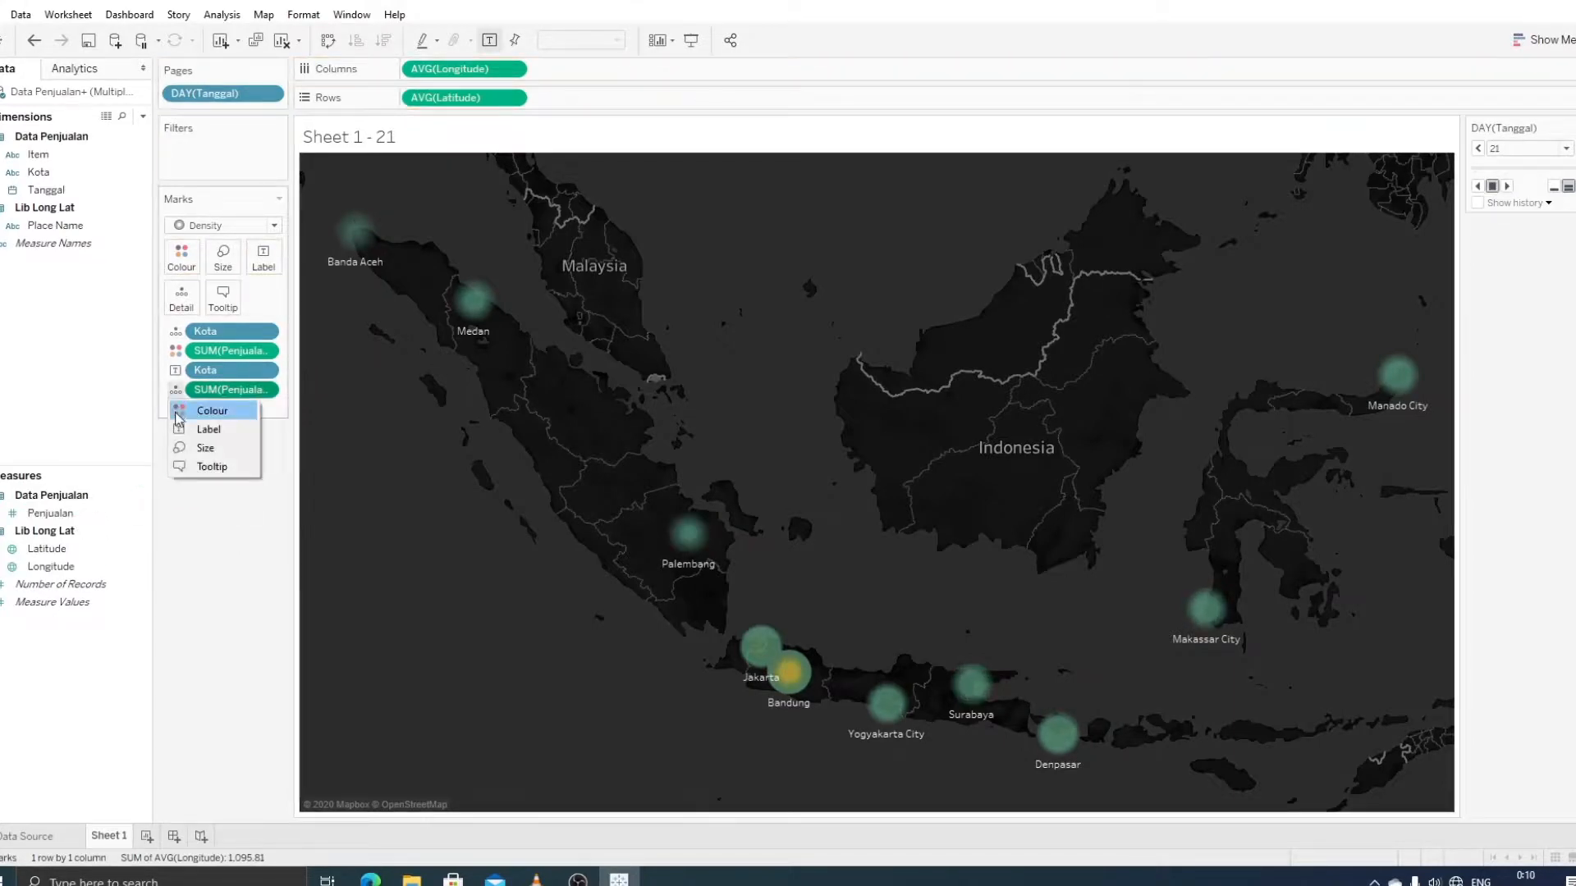
{"action": "left_click", "coordinate": [179, 432]}
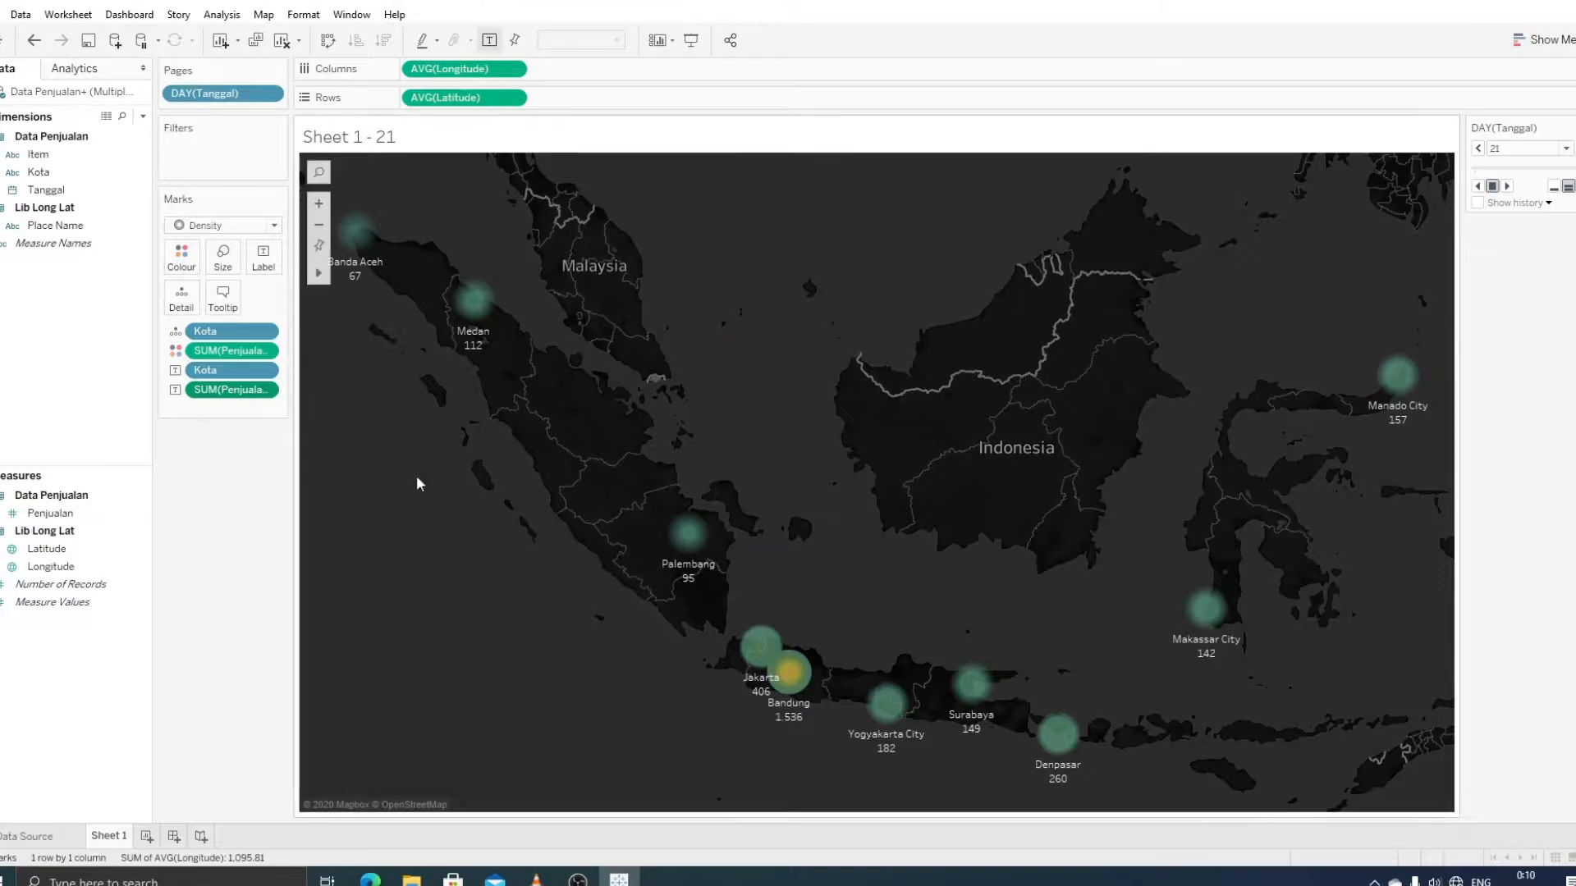
{"action": "left_click", "coordinate": [1507, 187]}
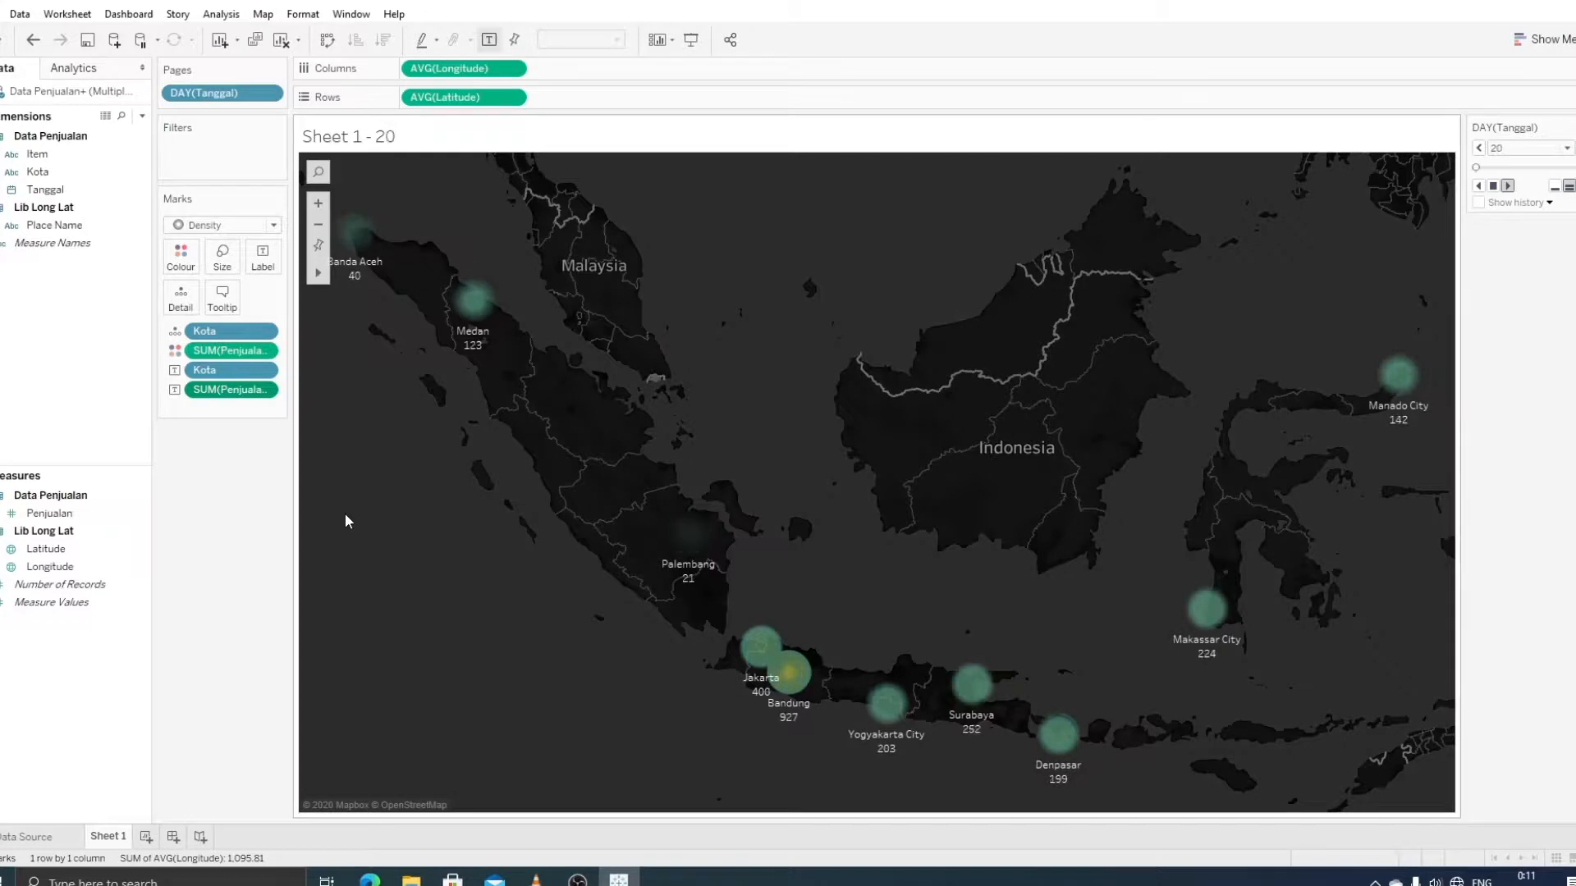
Step: Create a new calculated field among the measures and name it selisih
{"action": "right_click", "coordinate": [211, 412]}
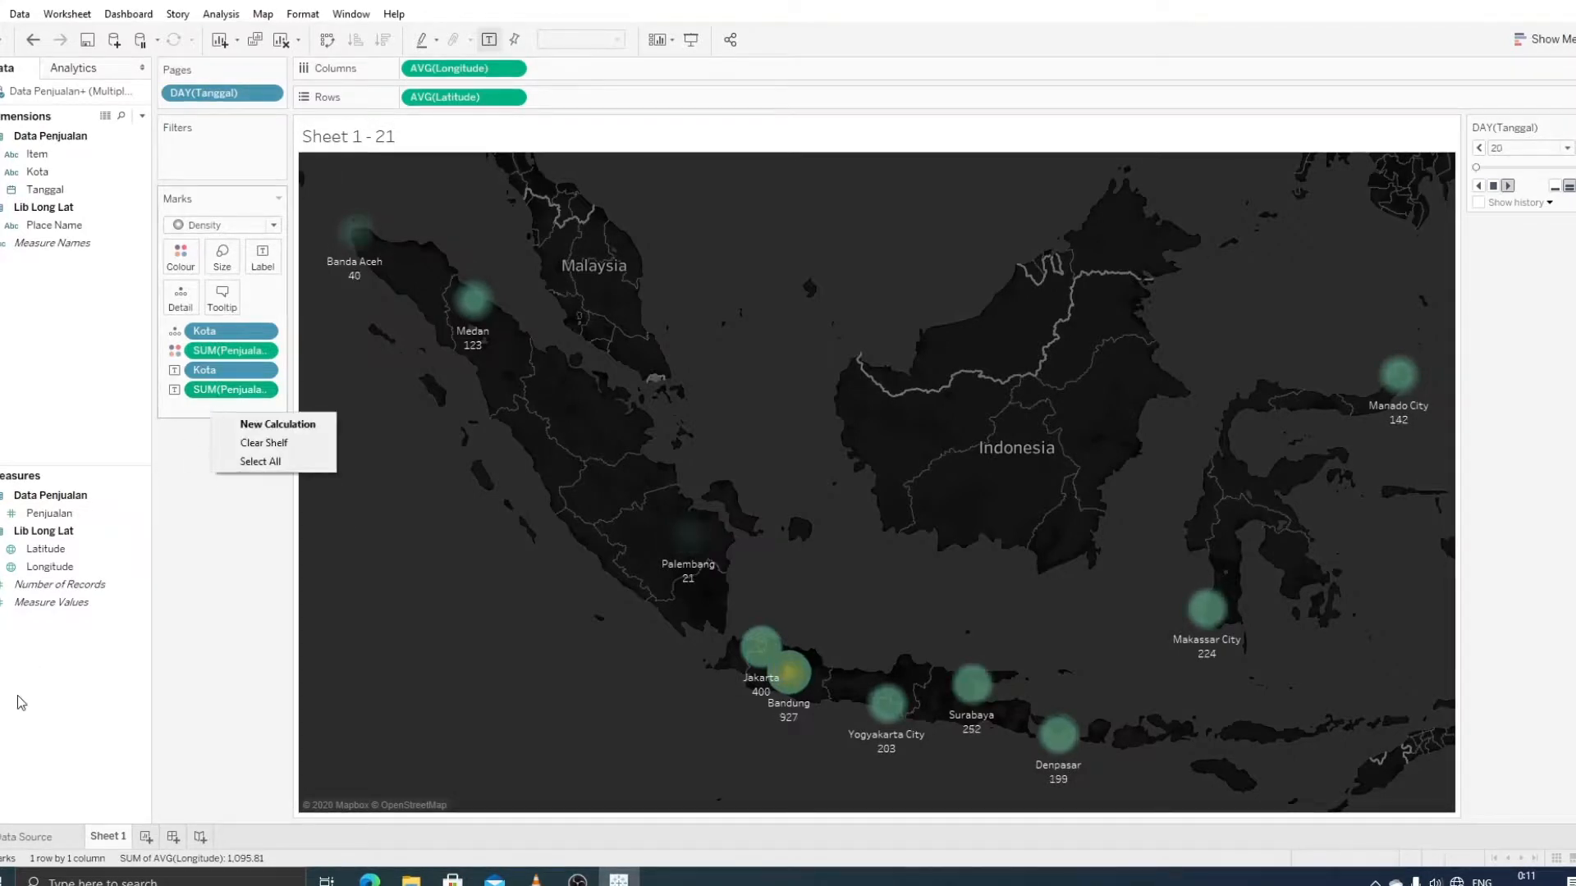
{"action": "right_click", "coordinate": [52, 646]}
{"action": "left_click", "coordinate": [95, 662]}
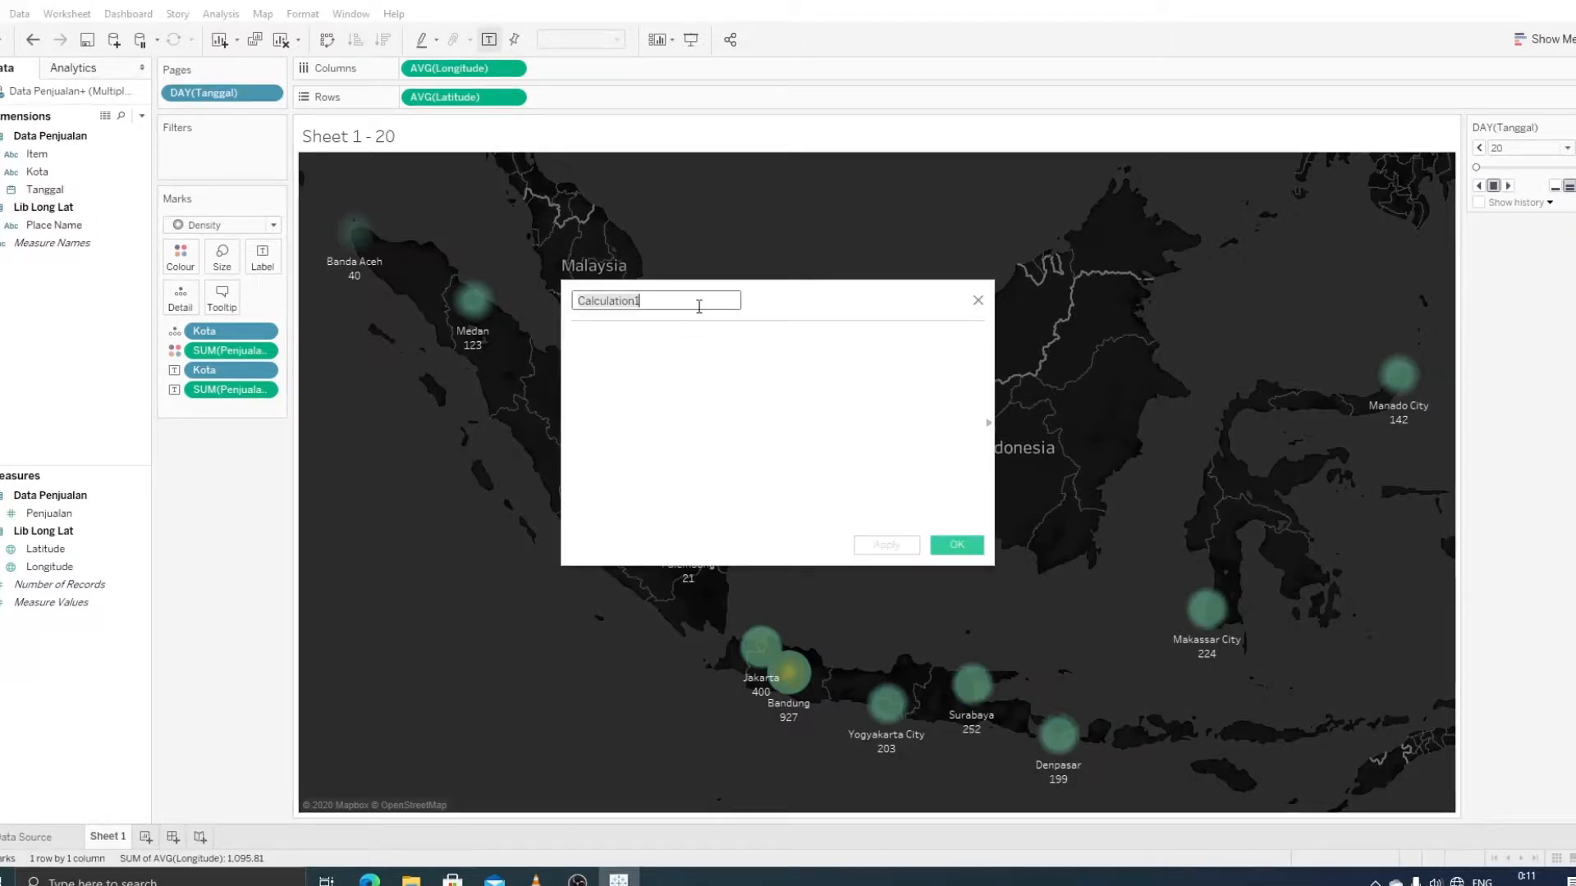
{"action": "type", "text": "selisih"}
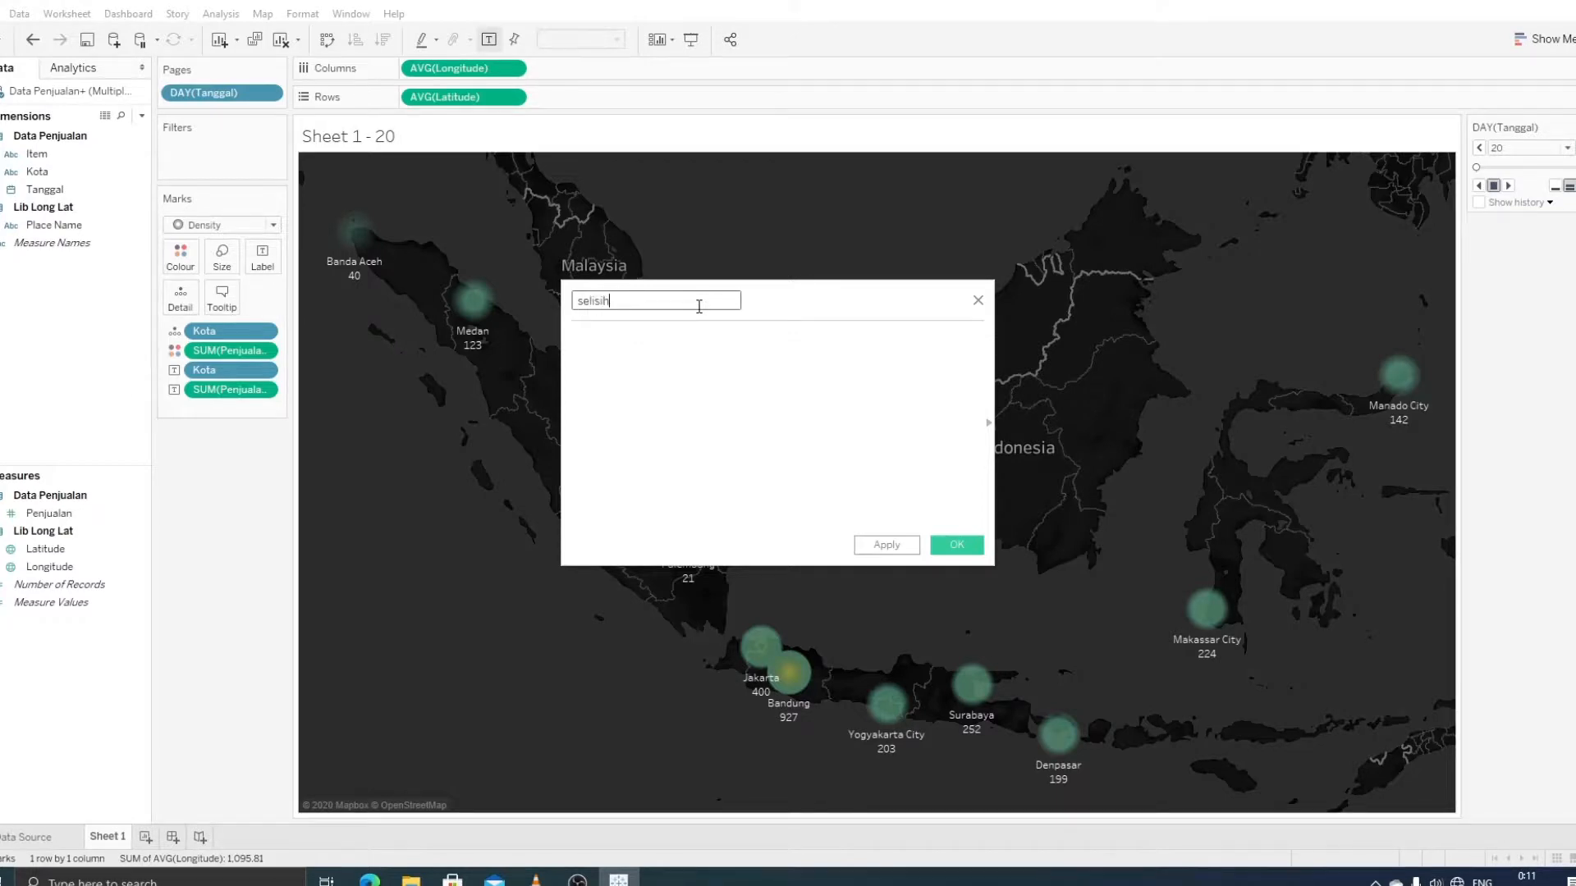
Step: Start the selisih formula with "if last()=0 then sum([Penjualan]) -"
{"action": "left_click", "coordinate": [624, 346]}
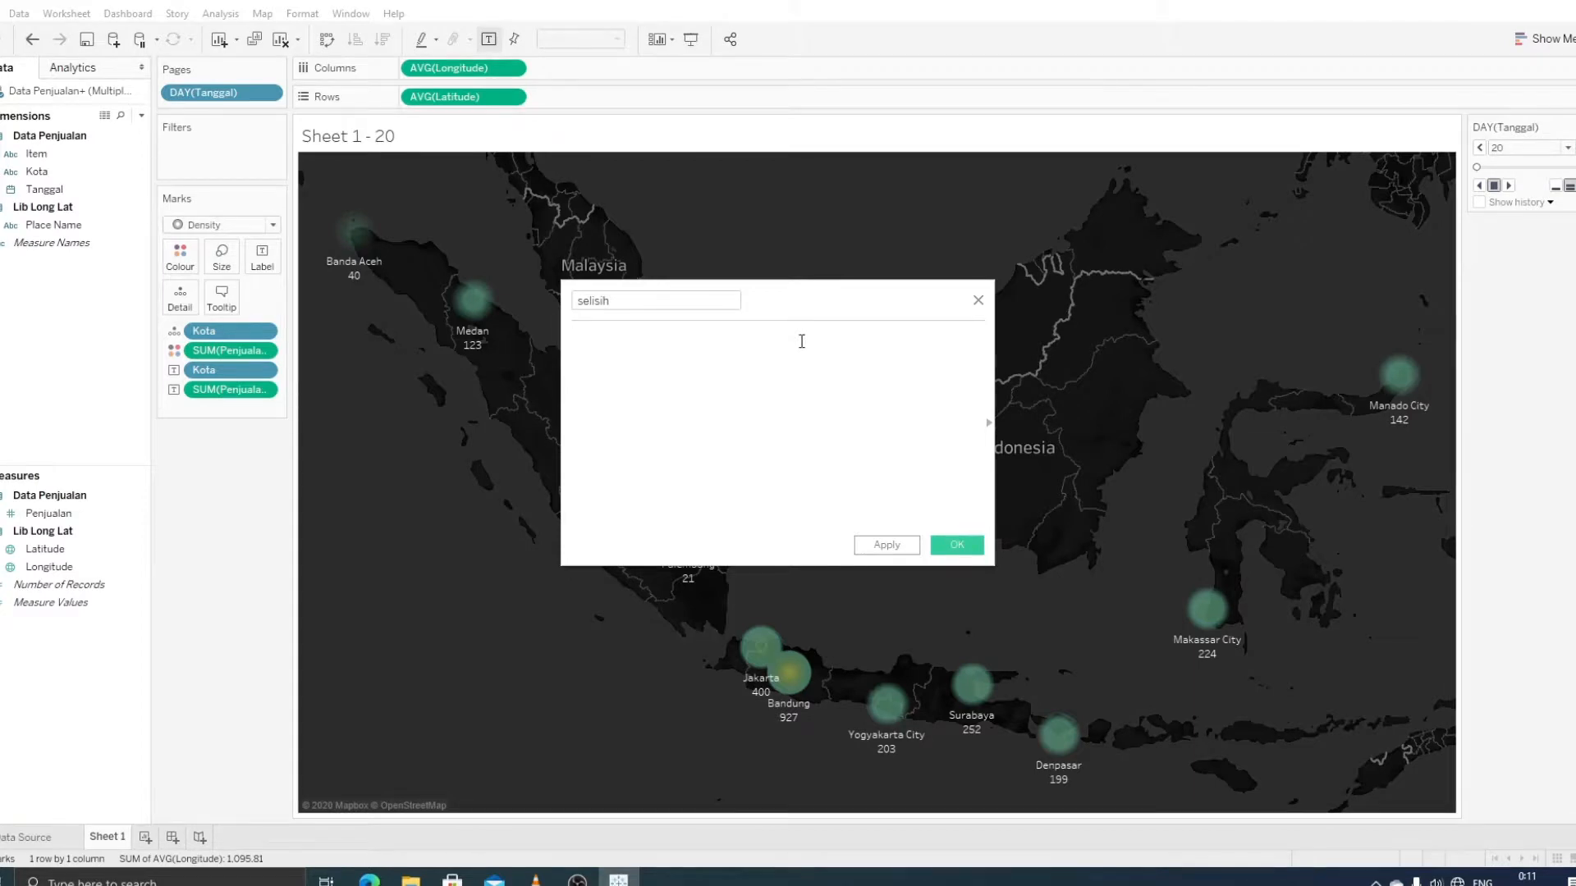
{"action": "type", "text": "i"}
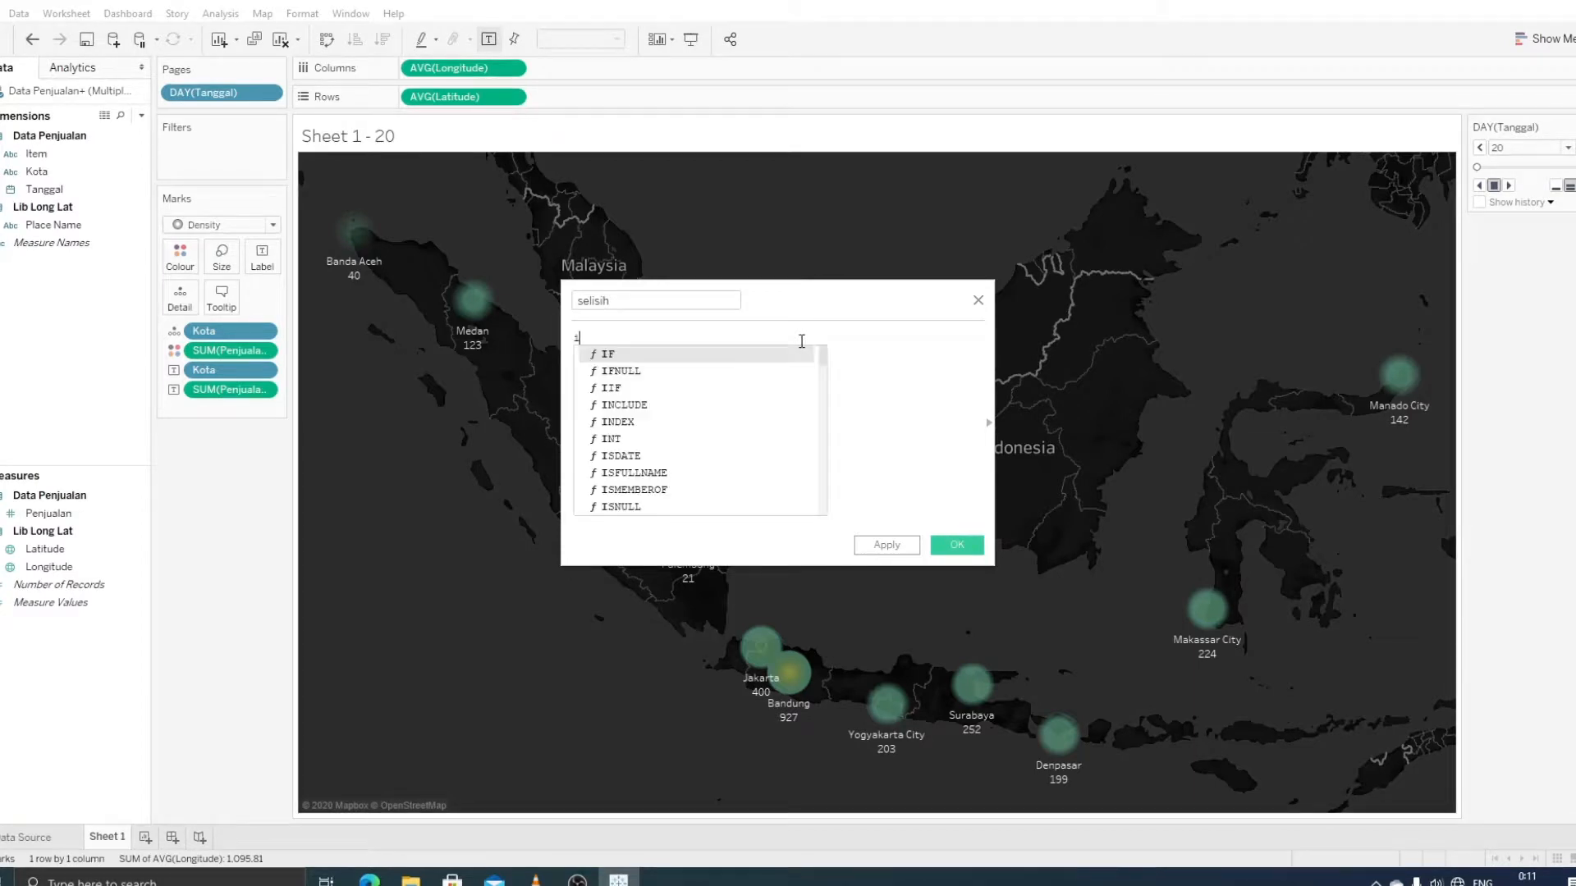
{"action": "type", "text": "f "}
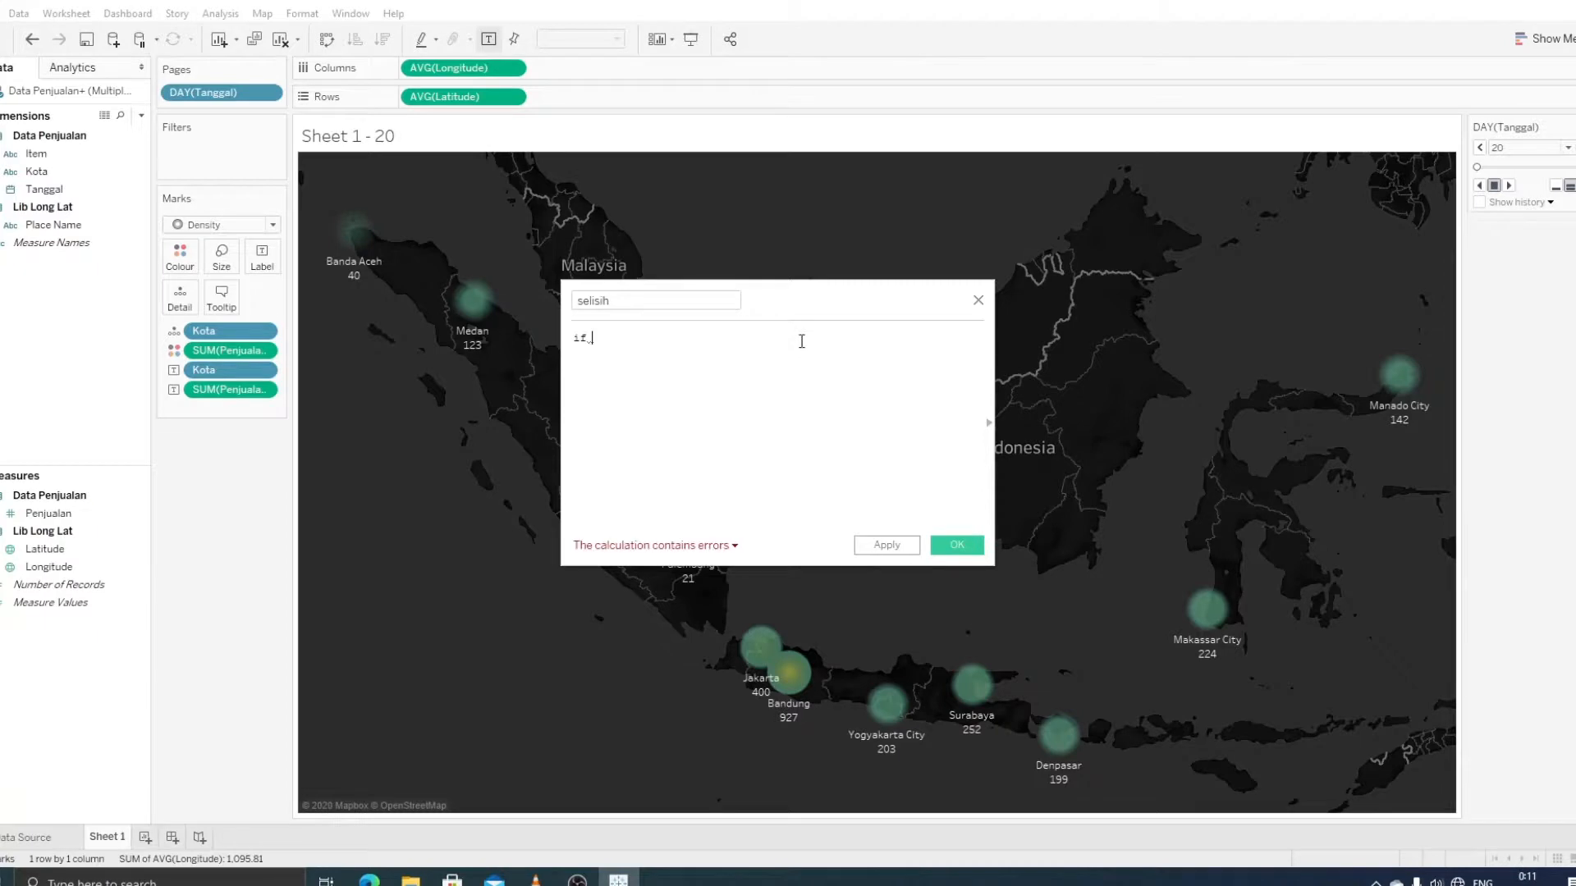
{"action": "type", "text": "last("}
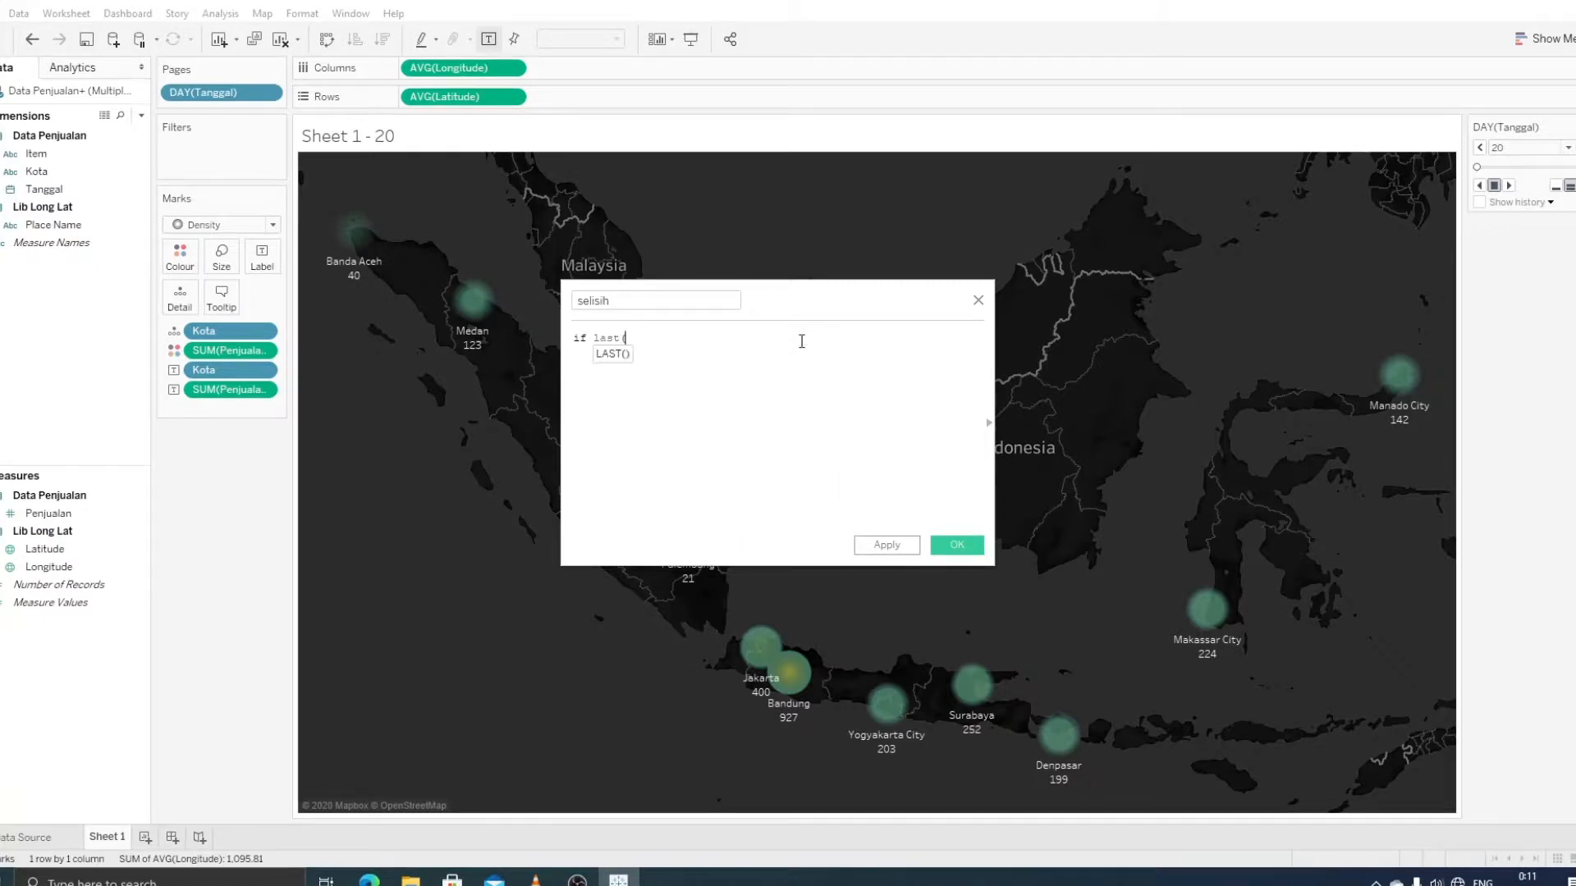
{"action": "type", "text": ")=0 "}
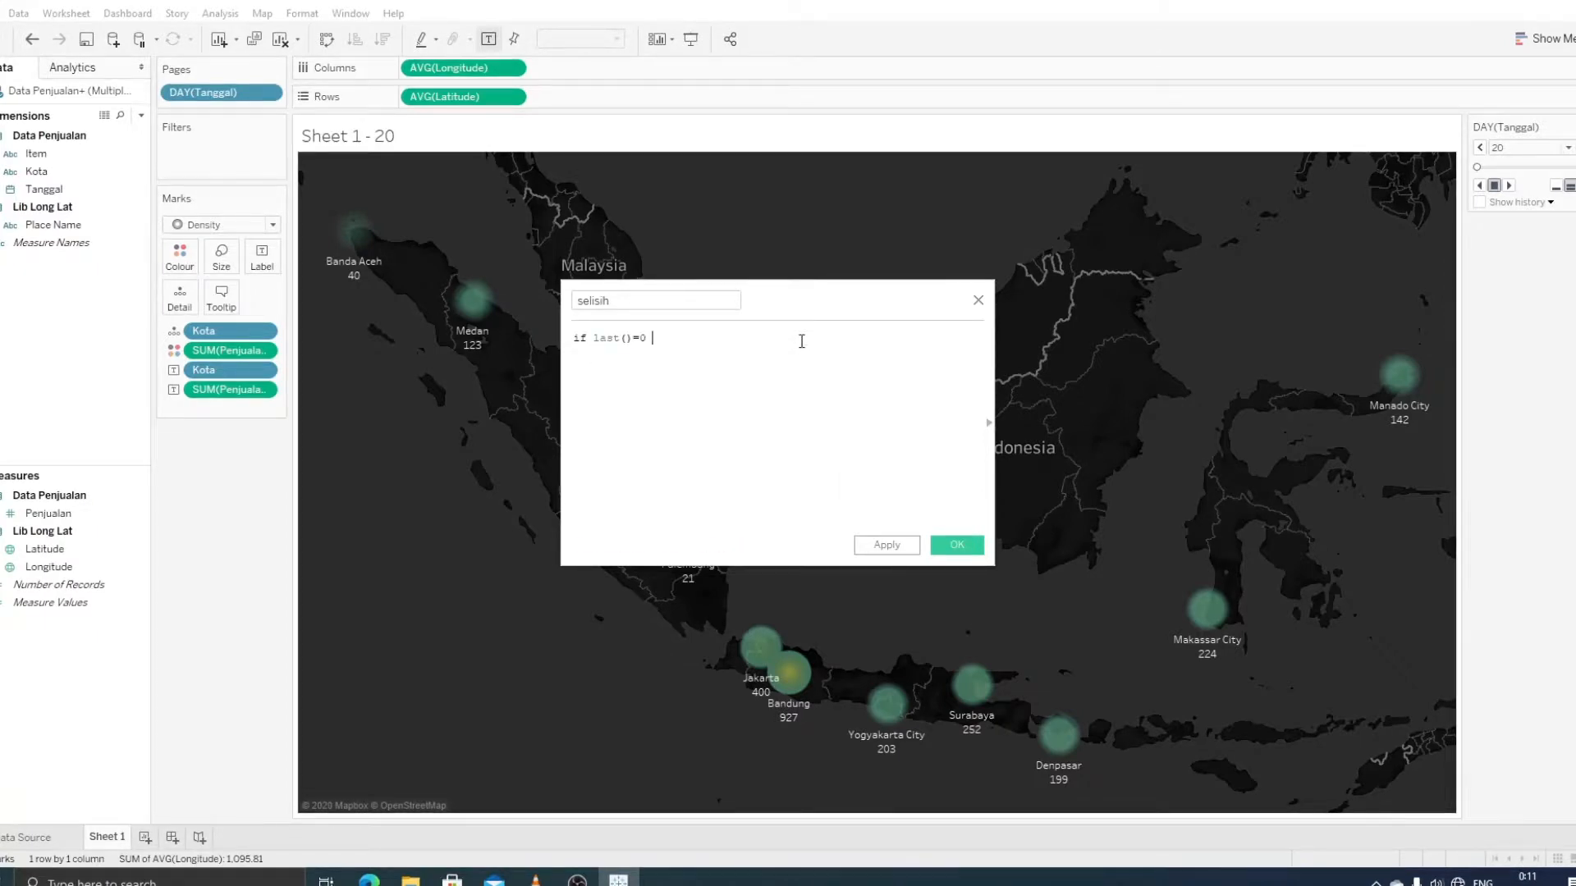
{"action": "type", "text": "then sum"}
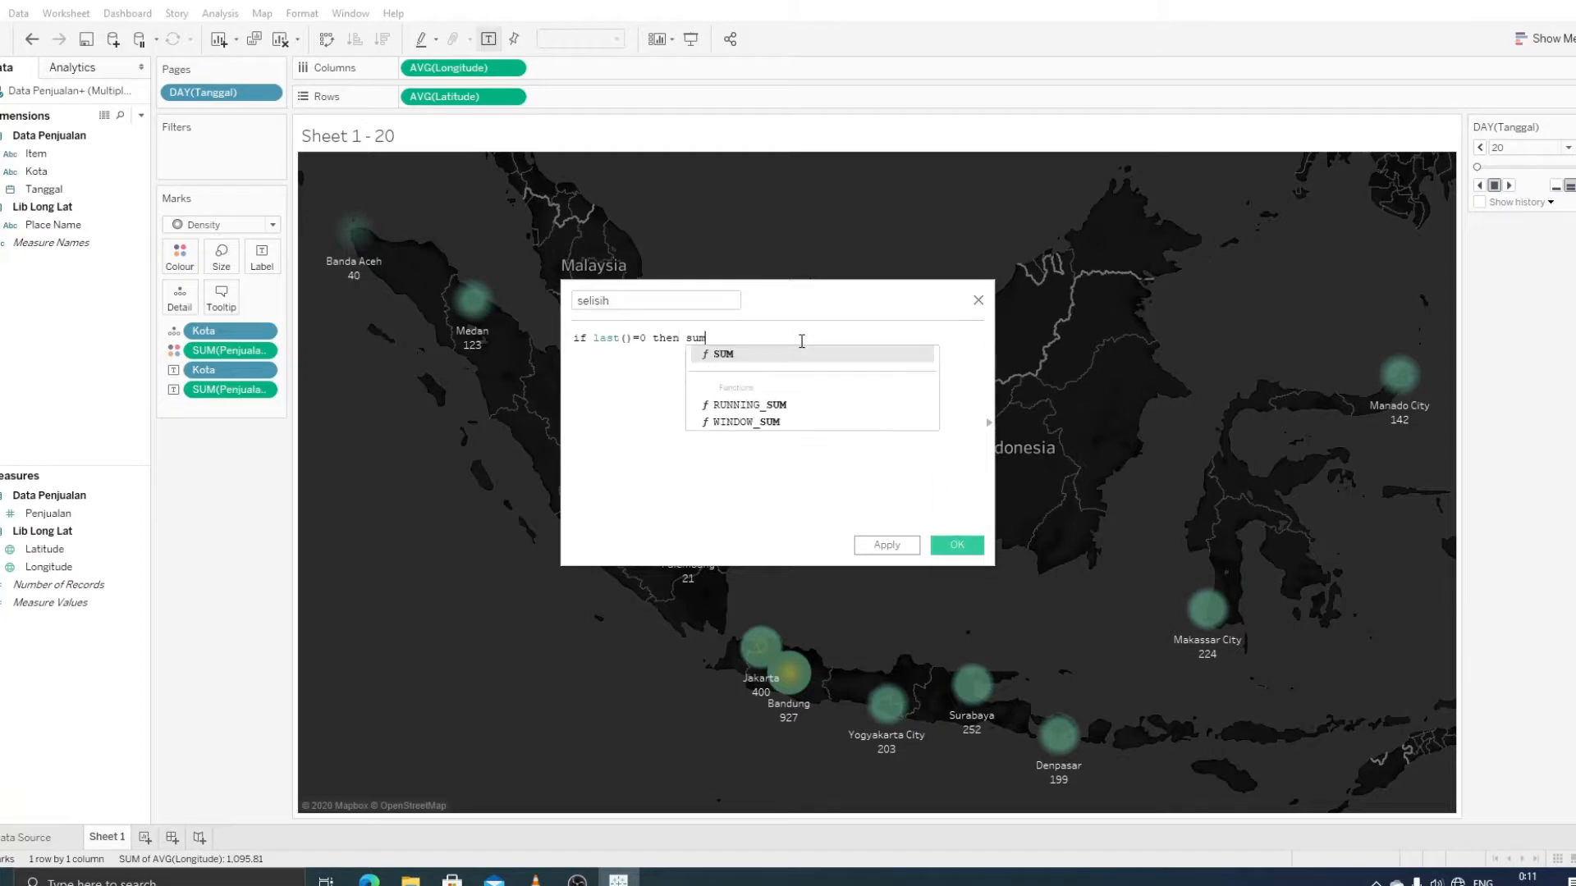
{"action": "type", "text": "(va"}
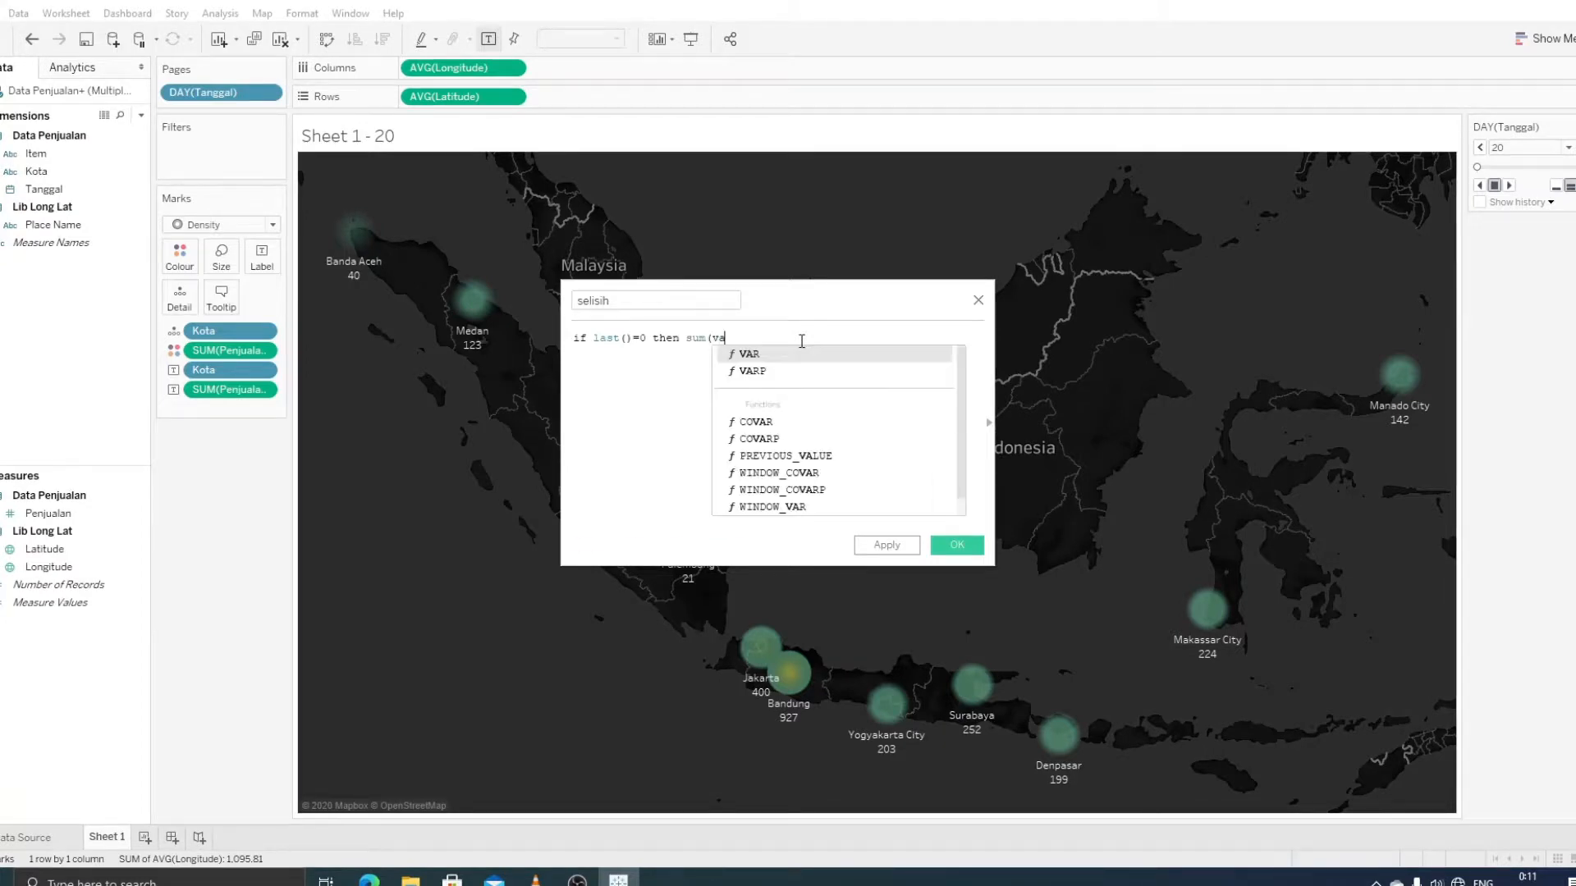
{"action": "key", "text": "BackSpace"}
{"action": "key", "text": "BackSpace"}
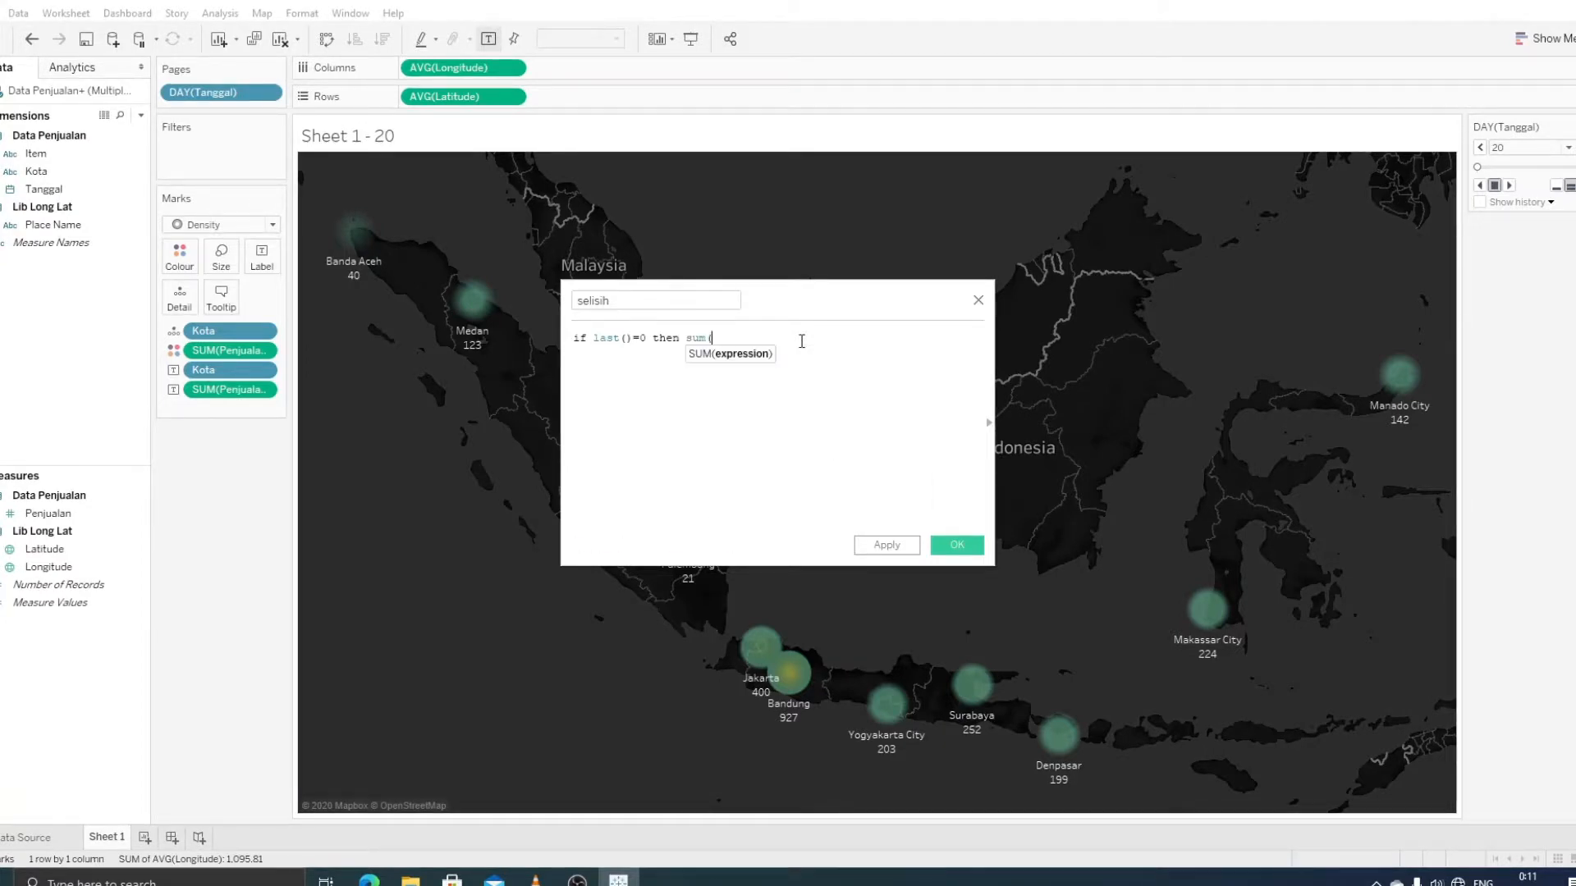
{"action": "type", "text": "penjualan"}
{"action": "key", "text": "Return"}
{"action": "type", "text": ")   "}
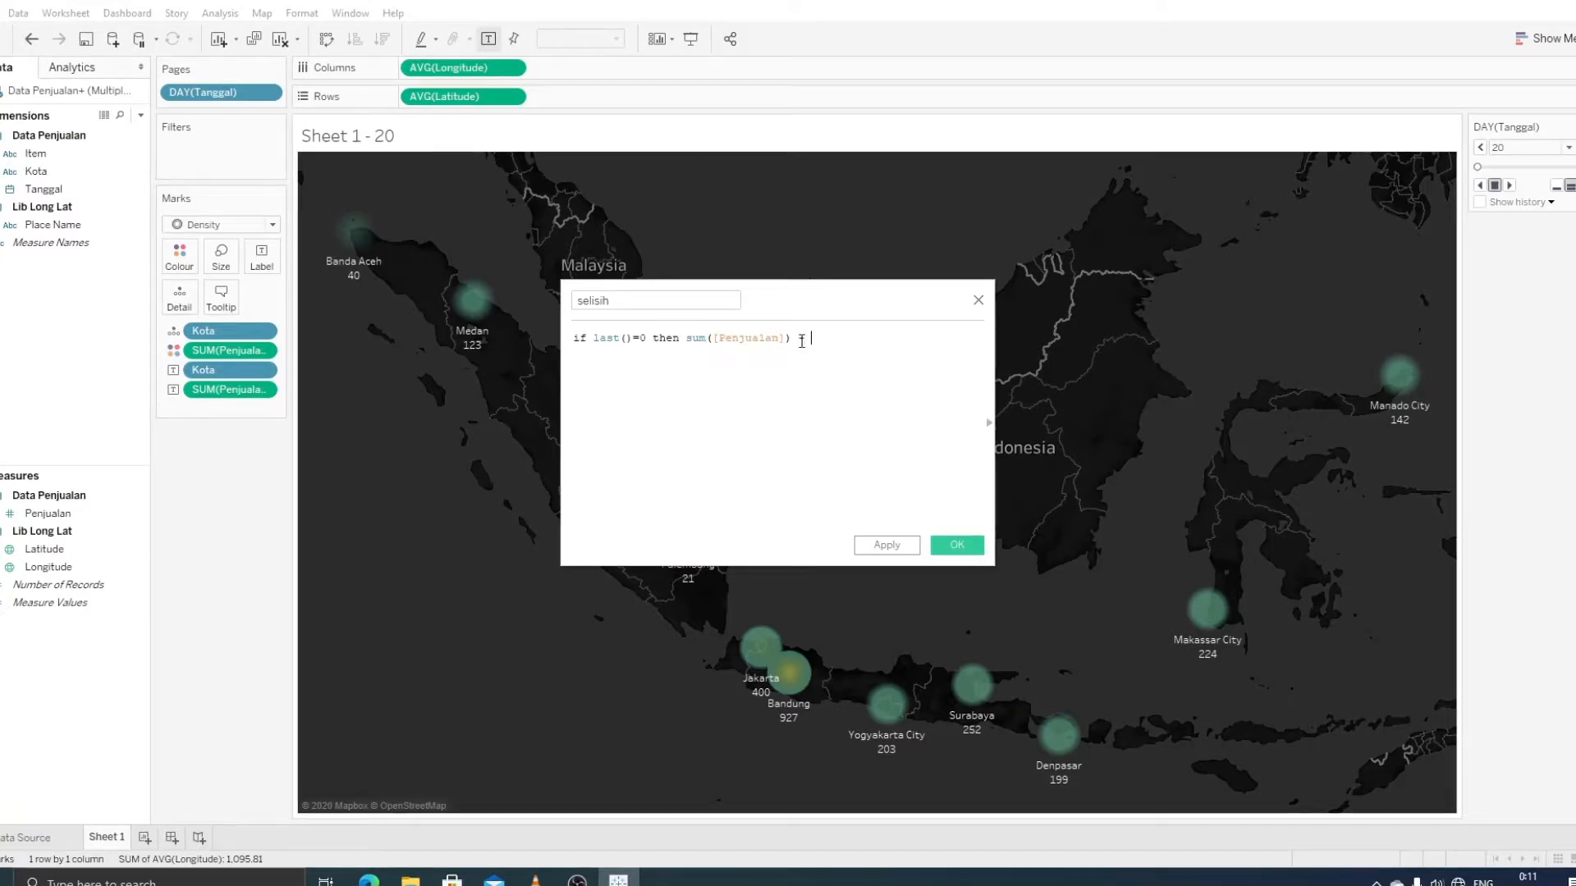
Step: Continue the selisih formula after the minus sign with "lookup(sum([Penjualan]),-1)"
{"action": "type", "text": "loo"}
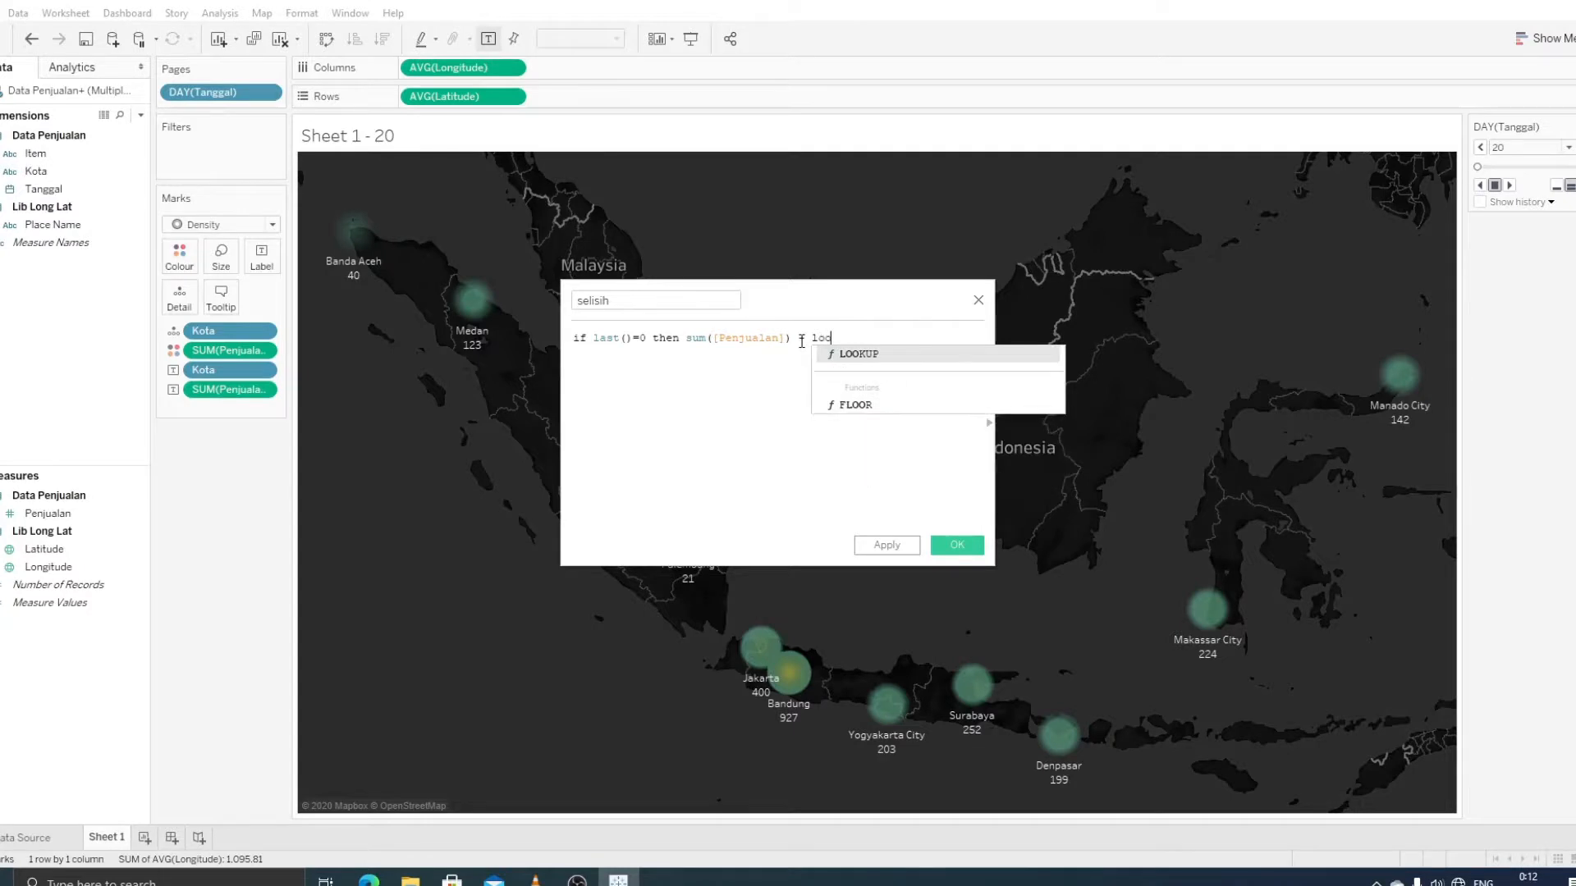
{"action": "type", "text": "kup"}
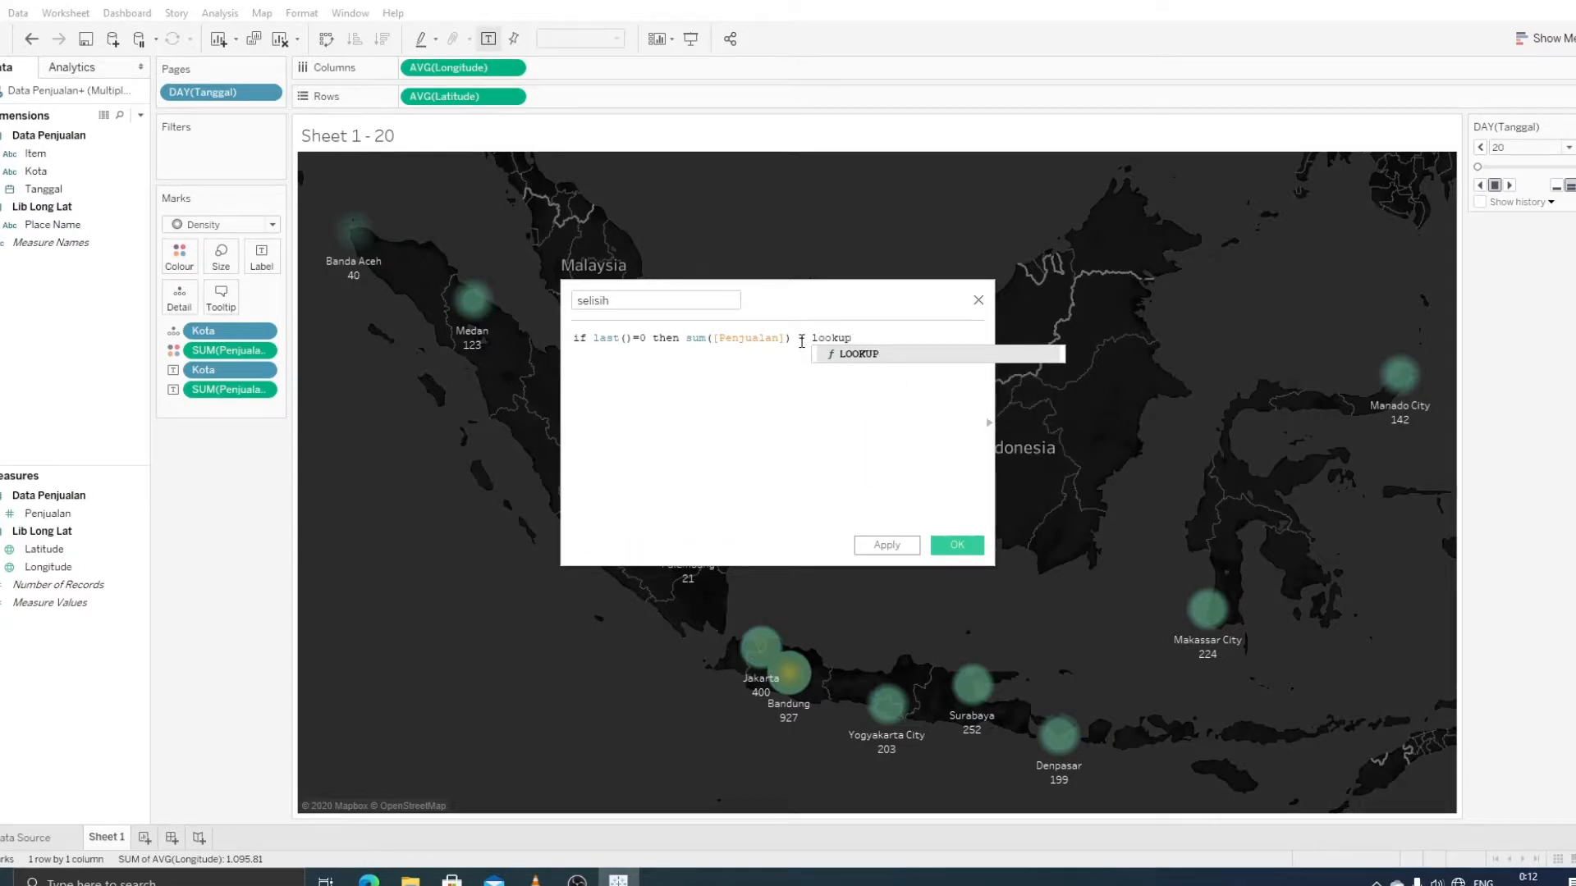
{"action": "type", "text": "("}
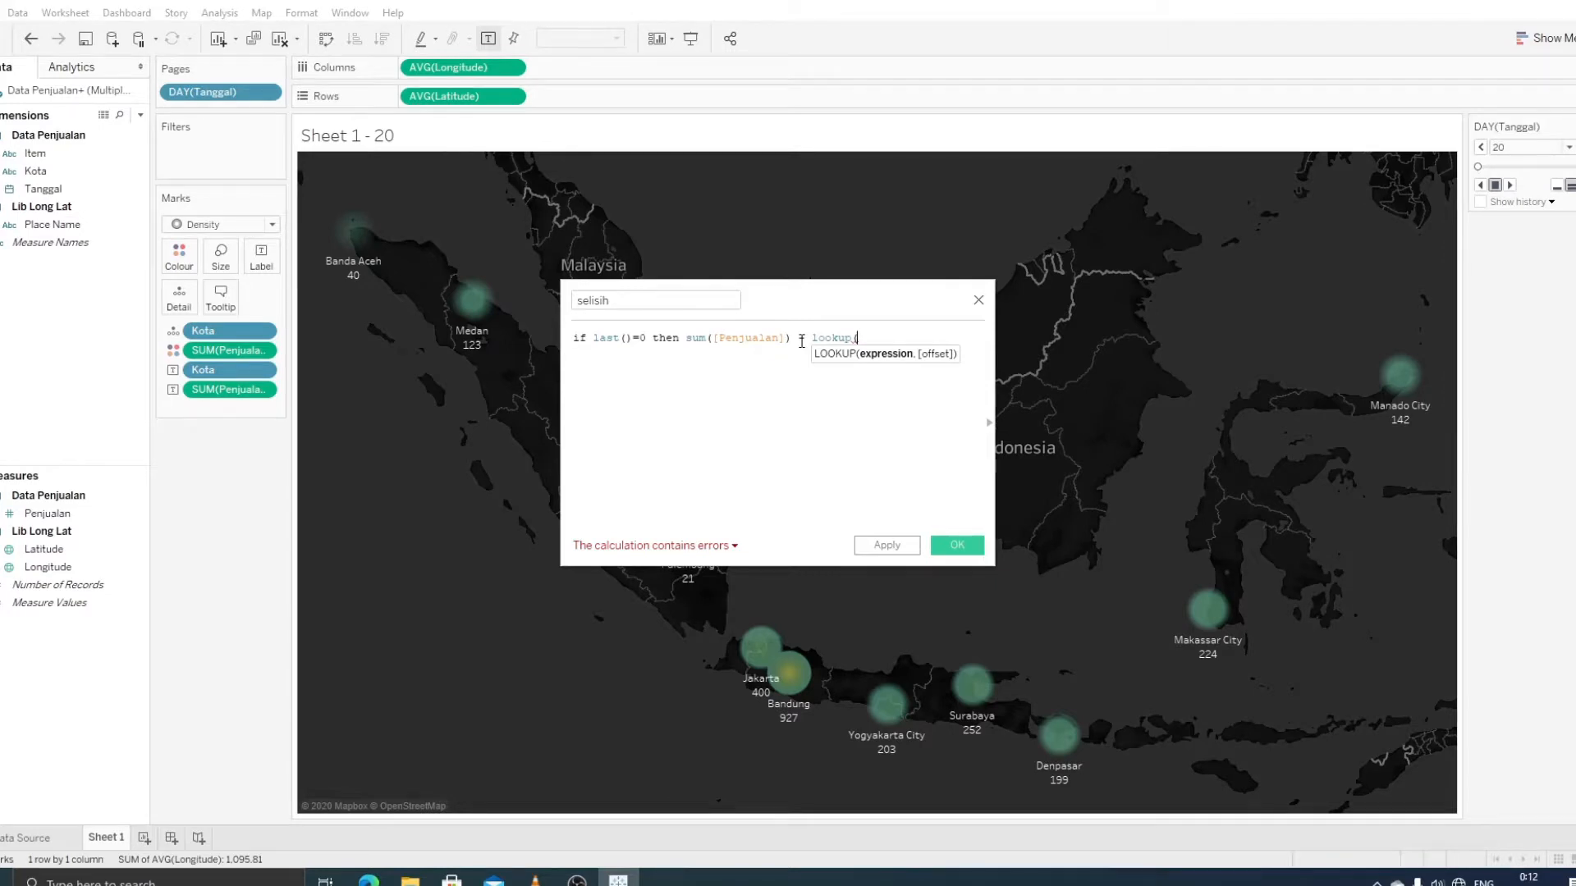
{"action": "type", "text": "sum("}
{"action": "type", "text": "per"}
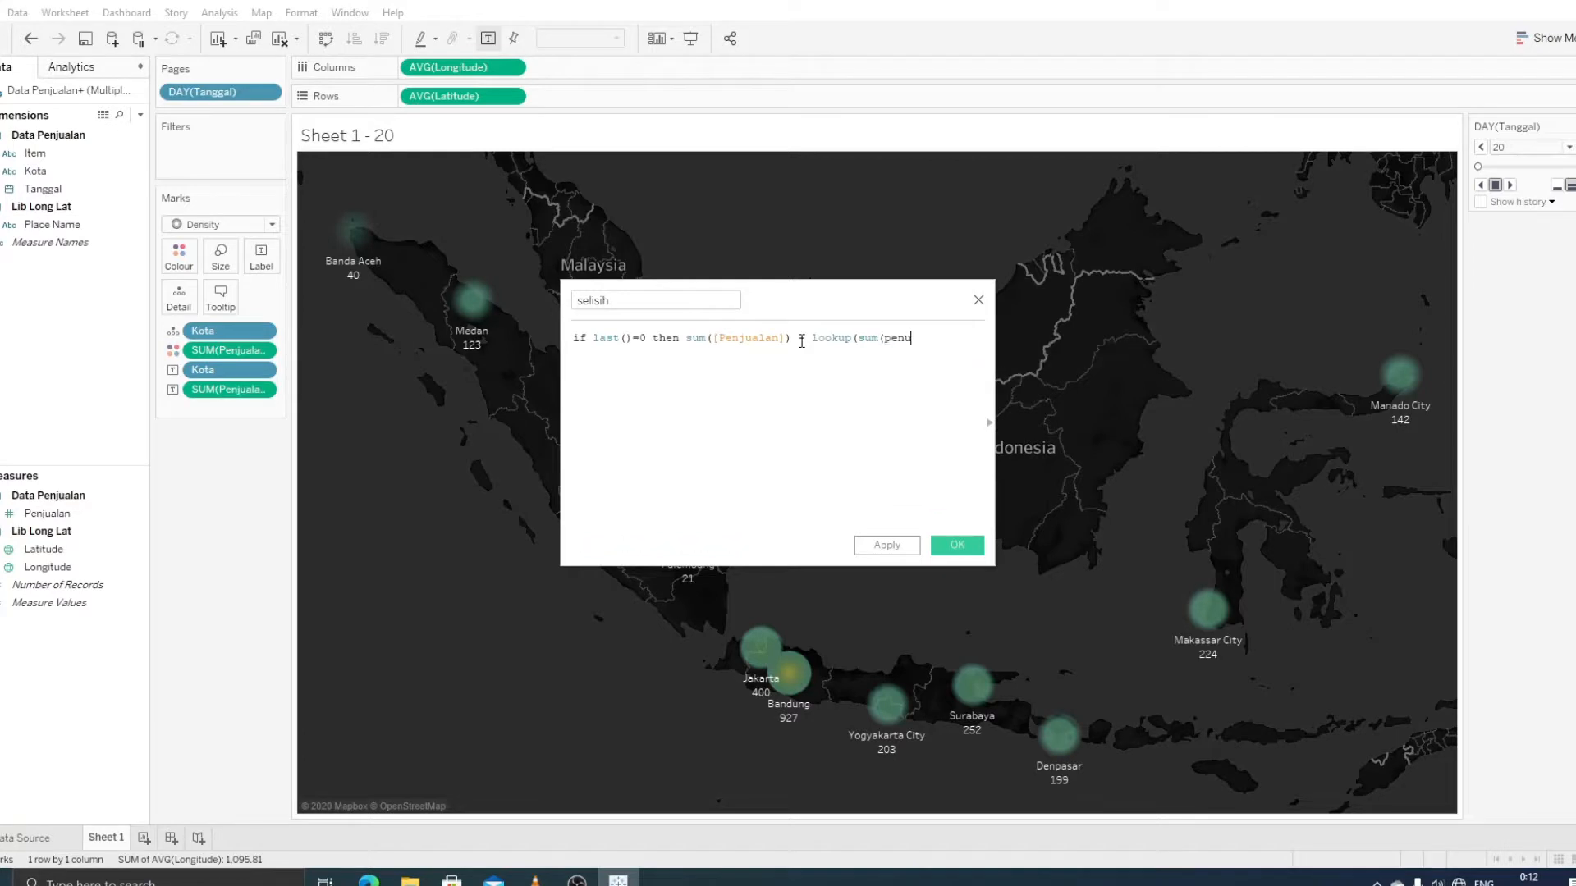
{"action": "key", "text": "BackSpace"}
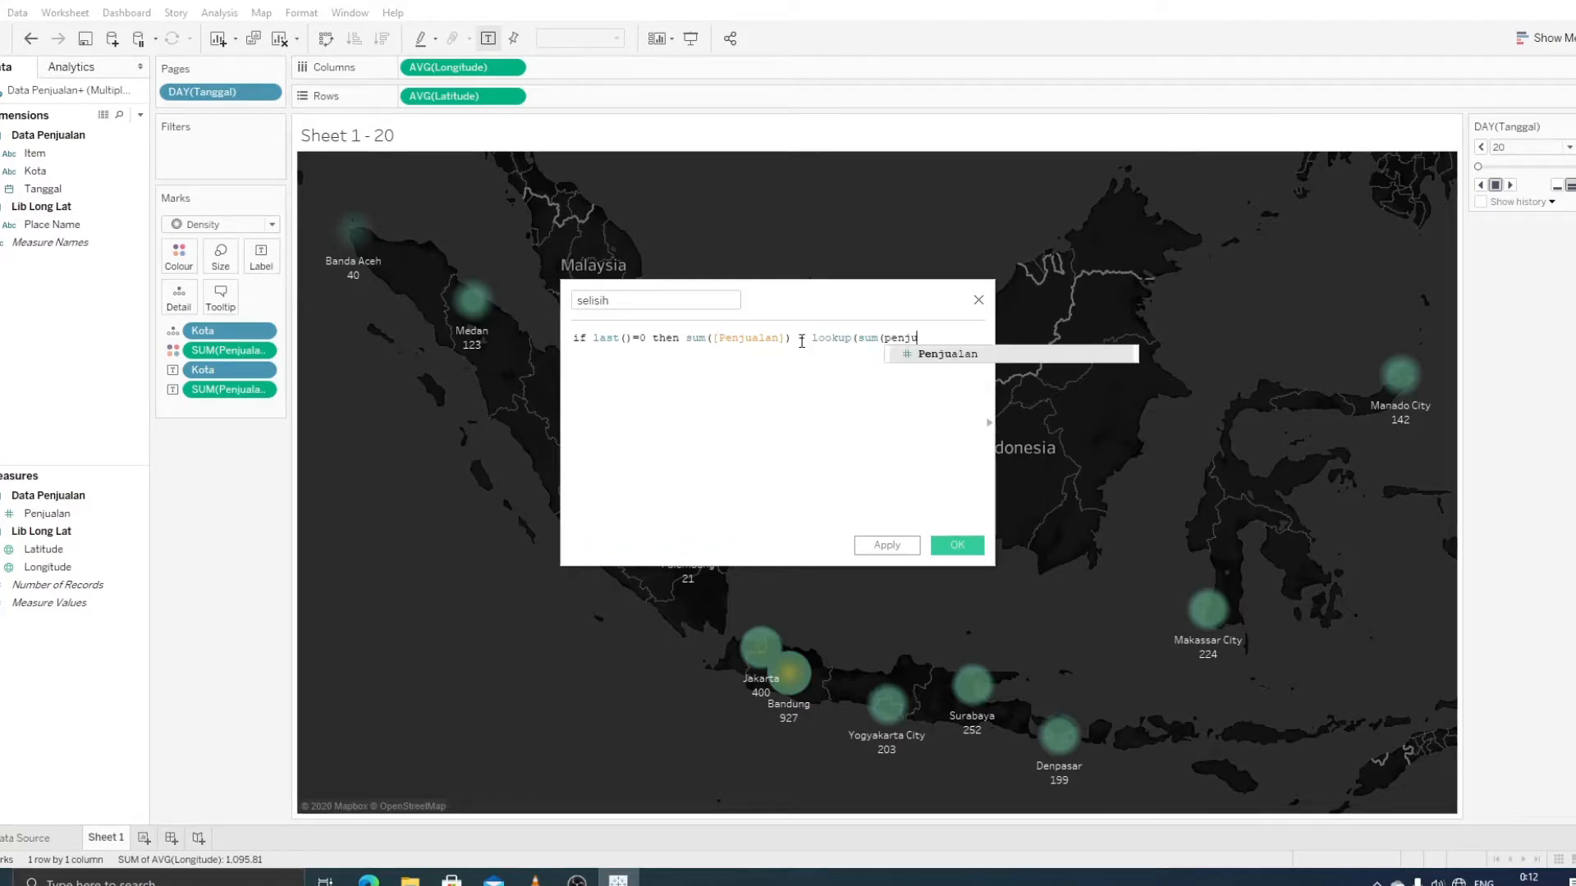
{"action": "key", "text": "Return"}
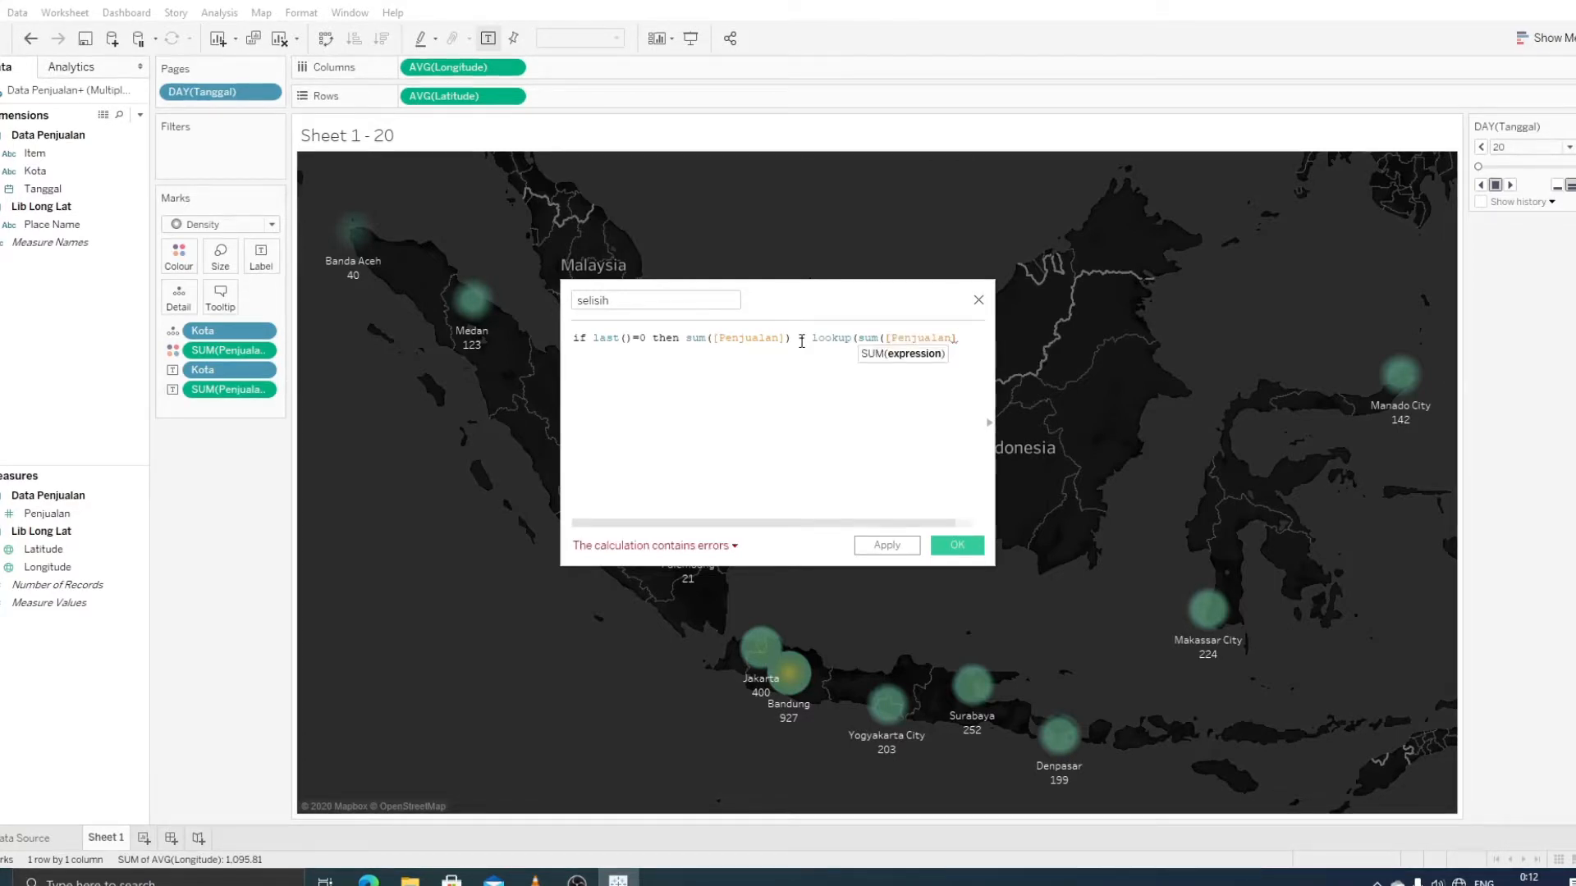
{"action": "type", "text": "),-1"}
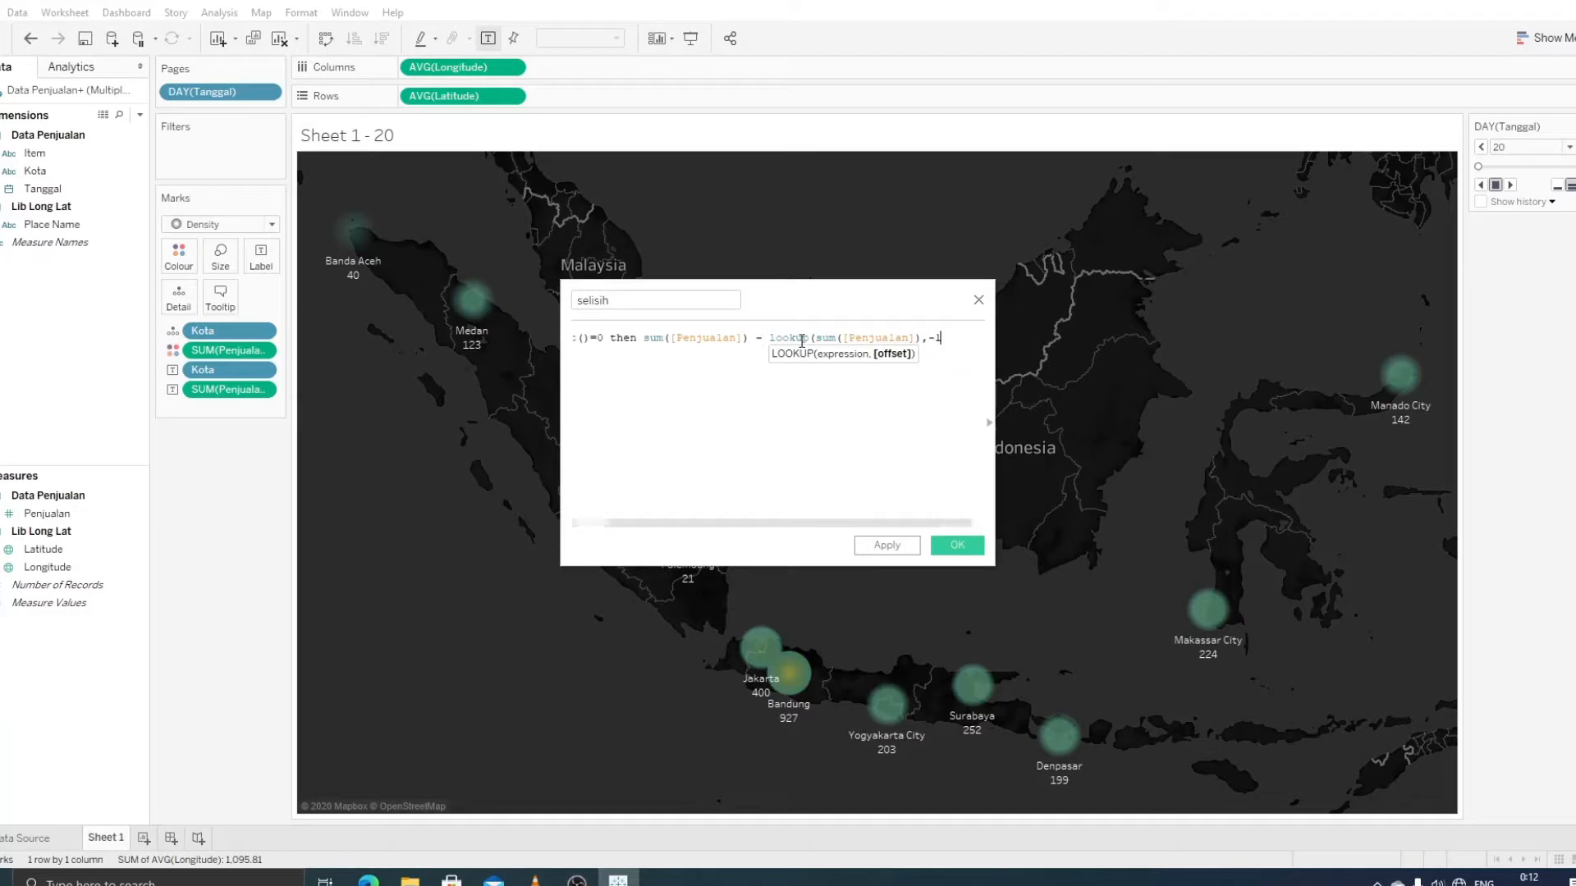
{"action": "type", "text": ")"}
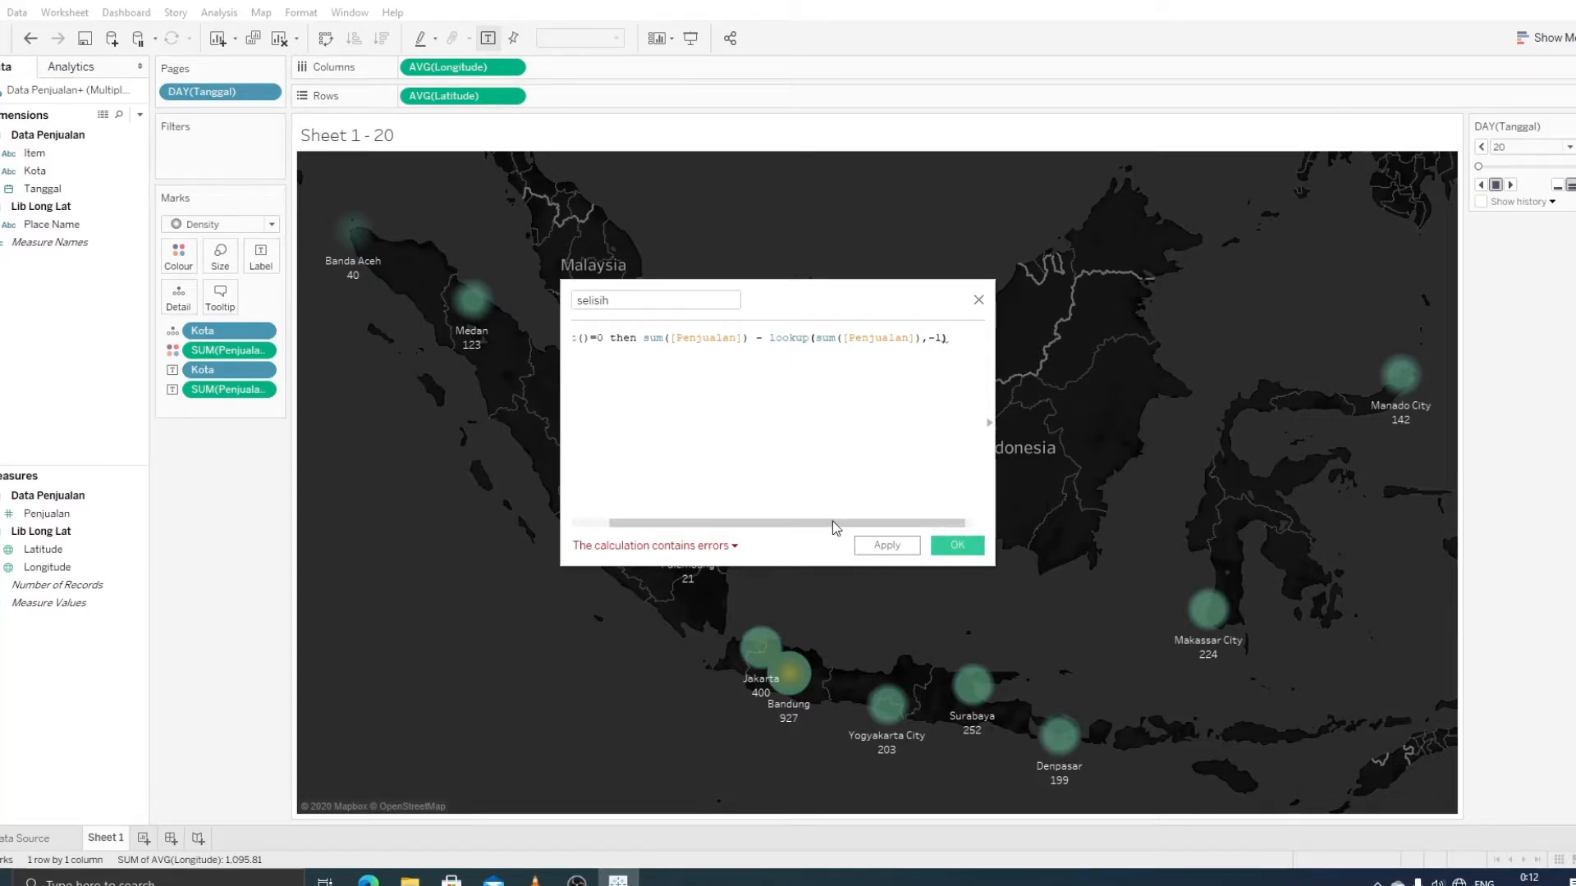
Step: Insert "end" after sum([Penjualan]) in the formula, before the minus sign, and save the selisih calculation
{"action": "left_click_drag", "start_coordinate": [829, 525], "coordinate": [792, 524]}
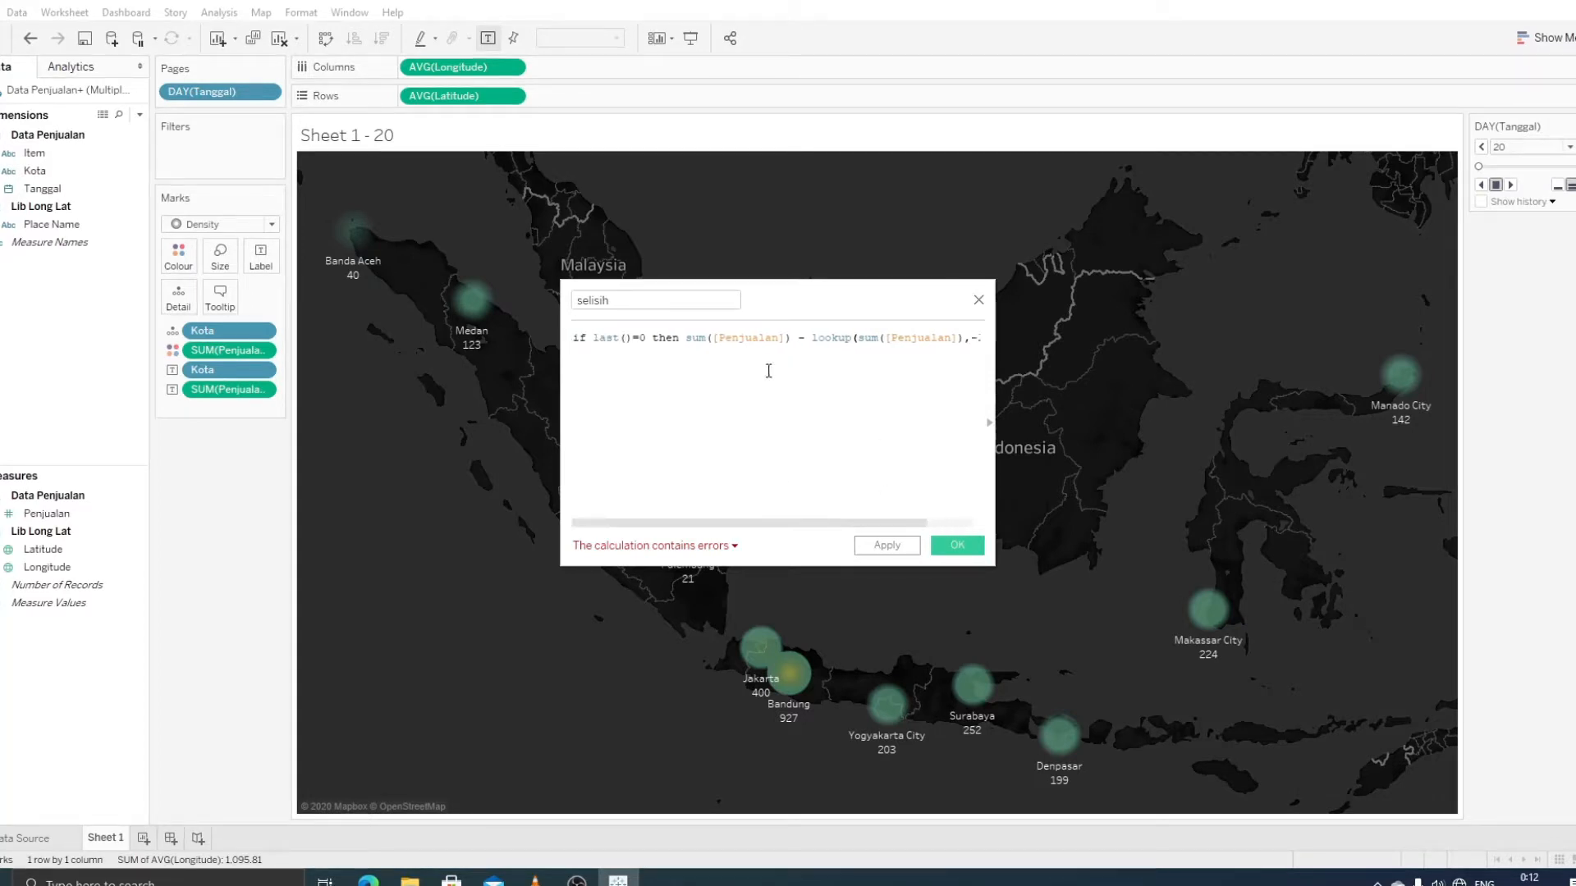
{"action": "left_click", "coordinate": [790, 339]}
{"action": "type", "text": "end"}
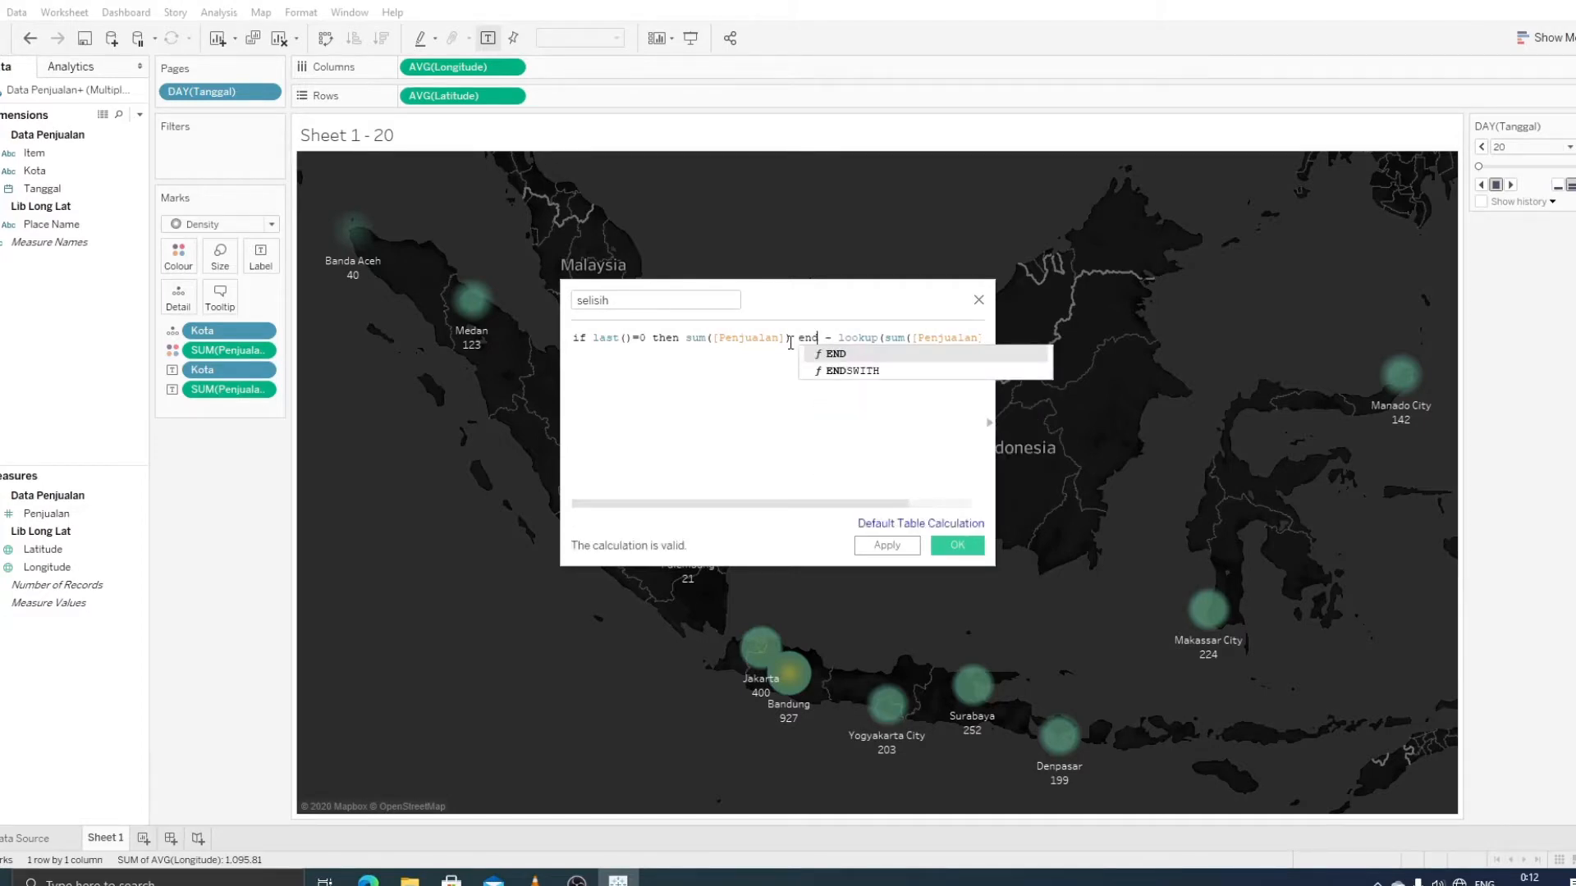
{"action": "left_click", "coordinate": [653, 499]}
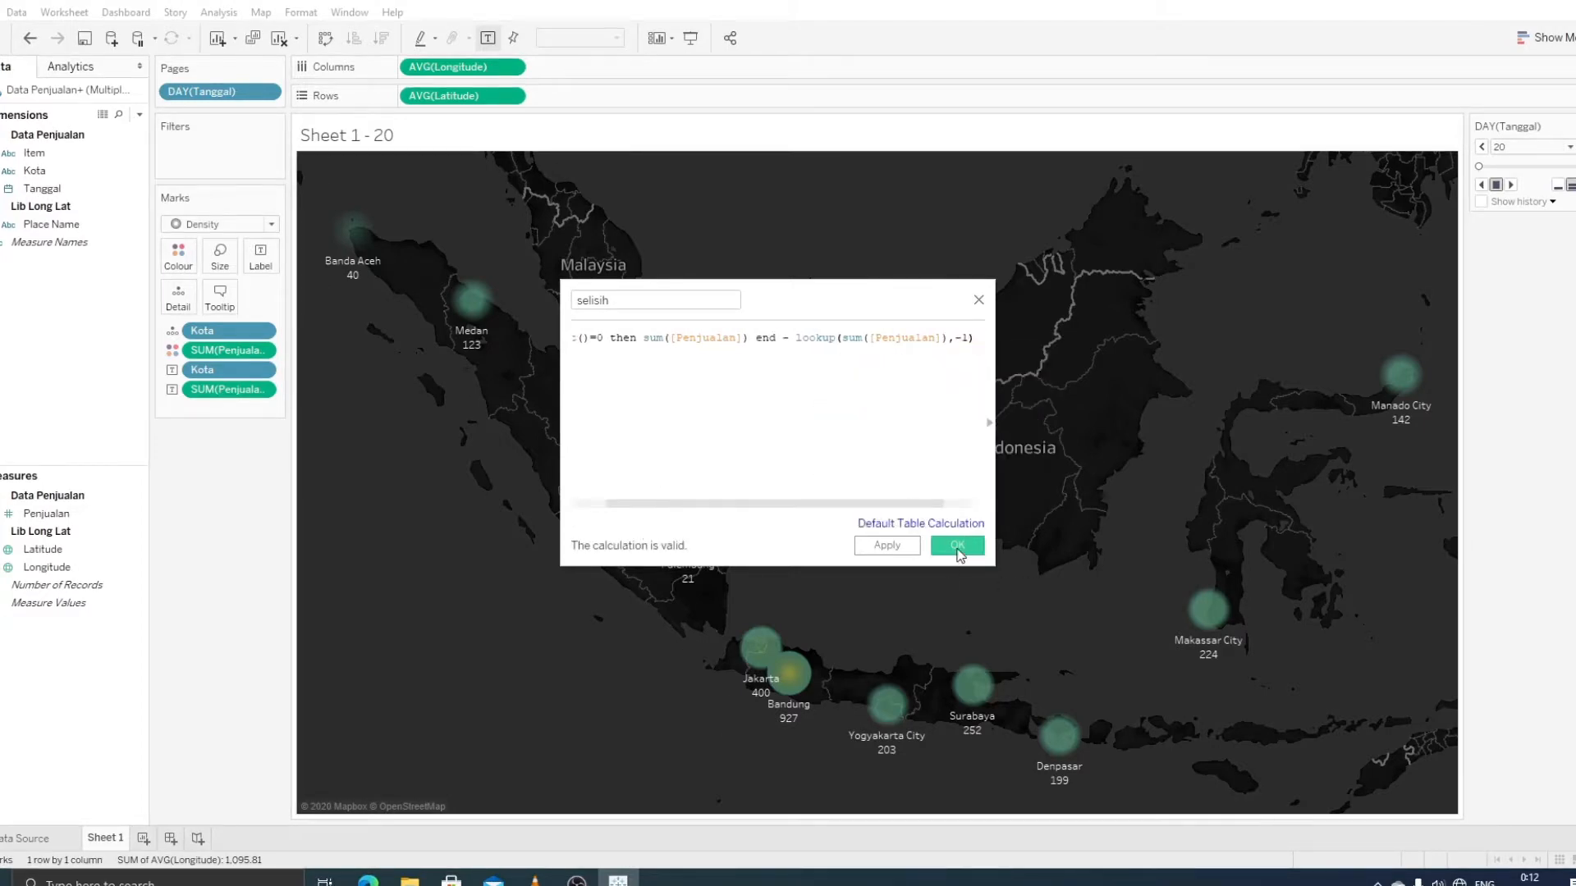
{"action": "left_click", "coordinate": [903, 548]}
{"action": "left_click", "coordinate": [957, 548]}
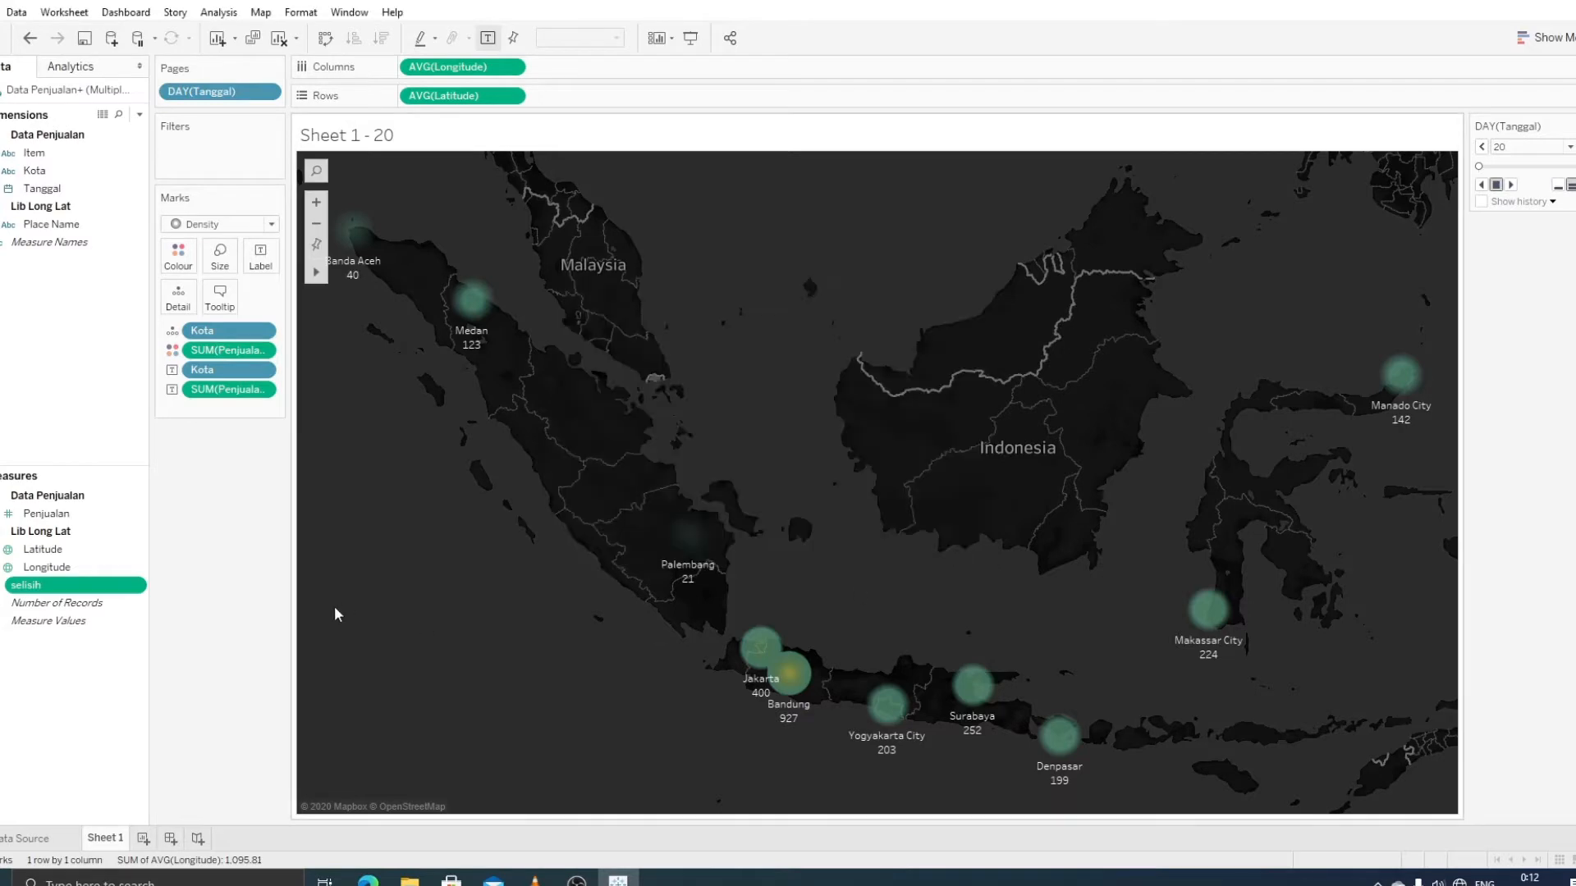
Step: Add selisih to the city labels and set its table calculation to compute using Tanggal
{"action": "mouse_move", "coordinate": [53, 586]}
{"action": "left_mouse_down"}
{"action": "mouse_move", "coordinate": [159, 540]}
{"action": "mouse_move", "coordinate": [230, 407]}
{"action": "left_mouse_up"}
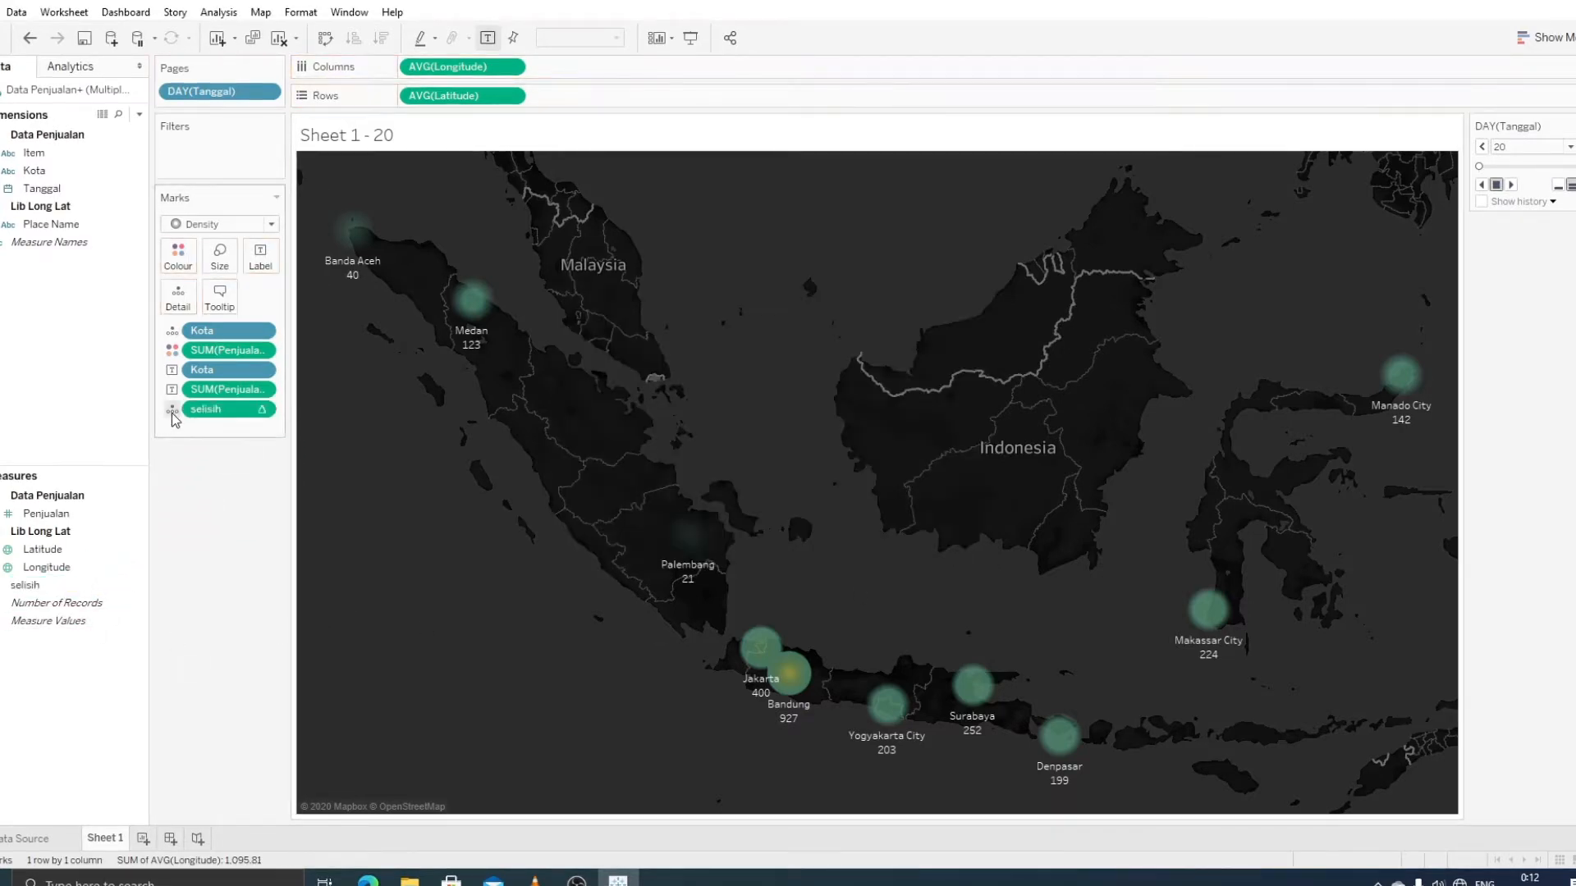
{"action": "left_click", "coordinate": [172, 408]}
{"action": "left_click", "coordinate": [174, 454]}
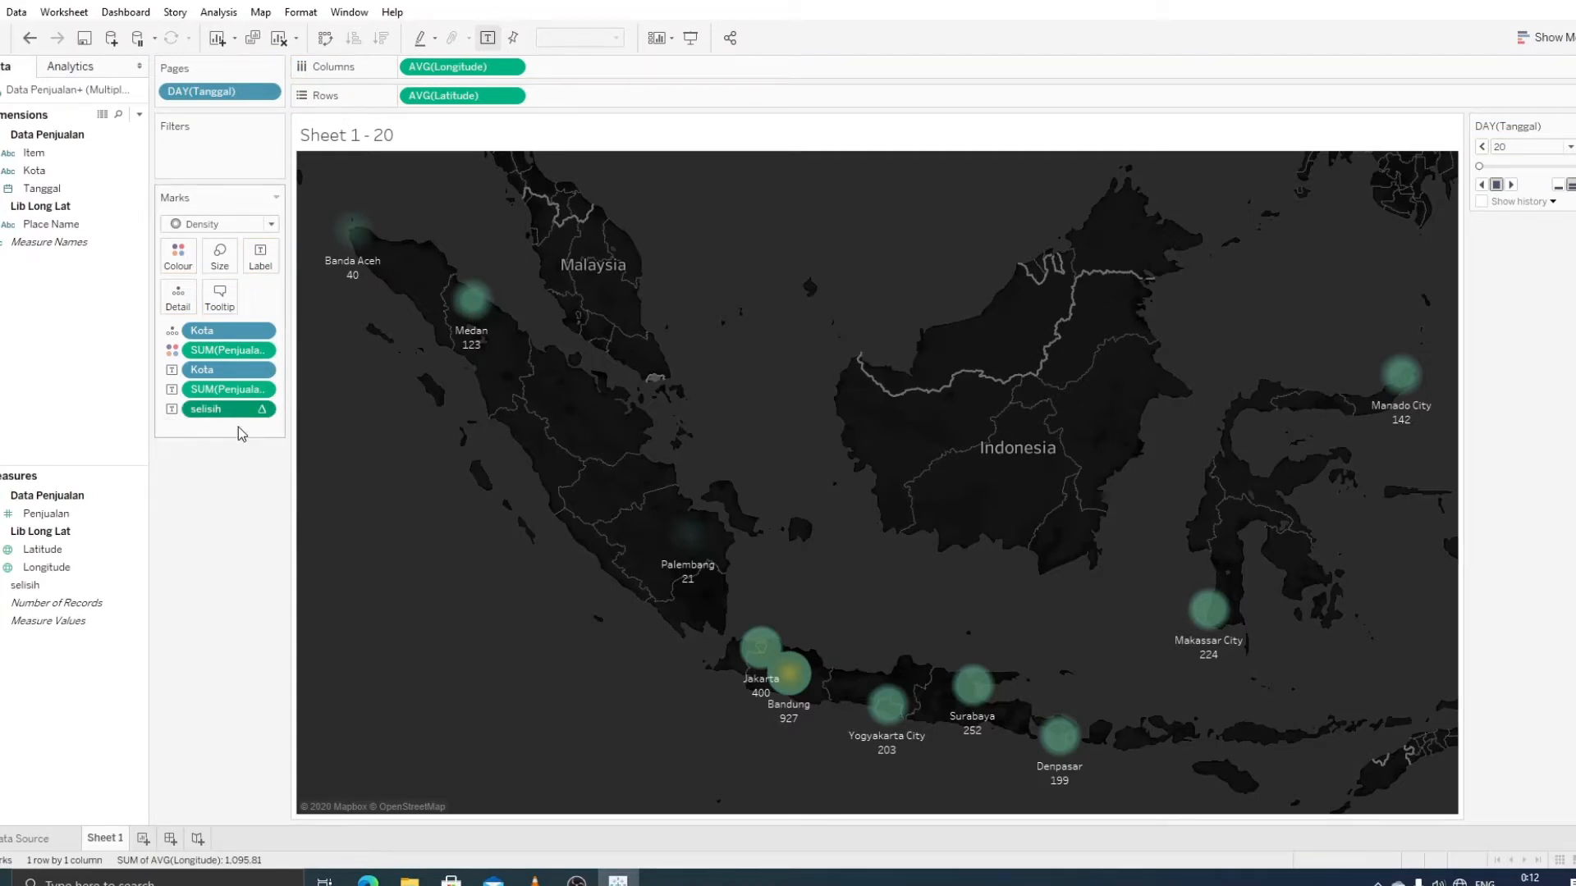
{"action": "left_click", "coordinate": [265, 412]}
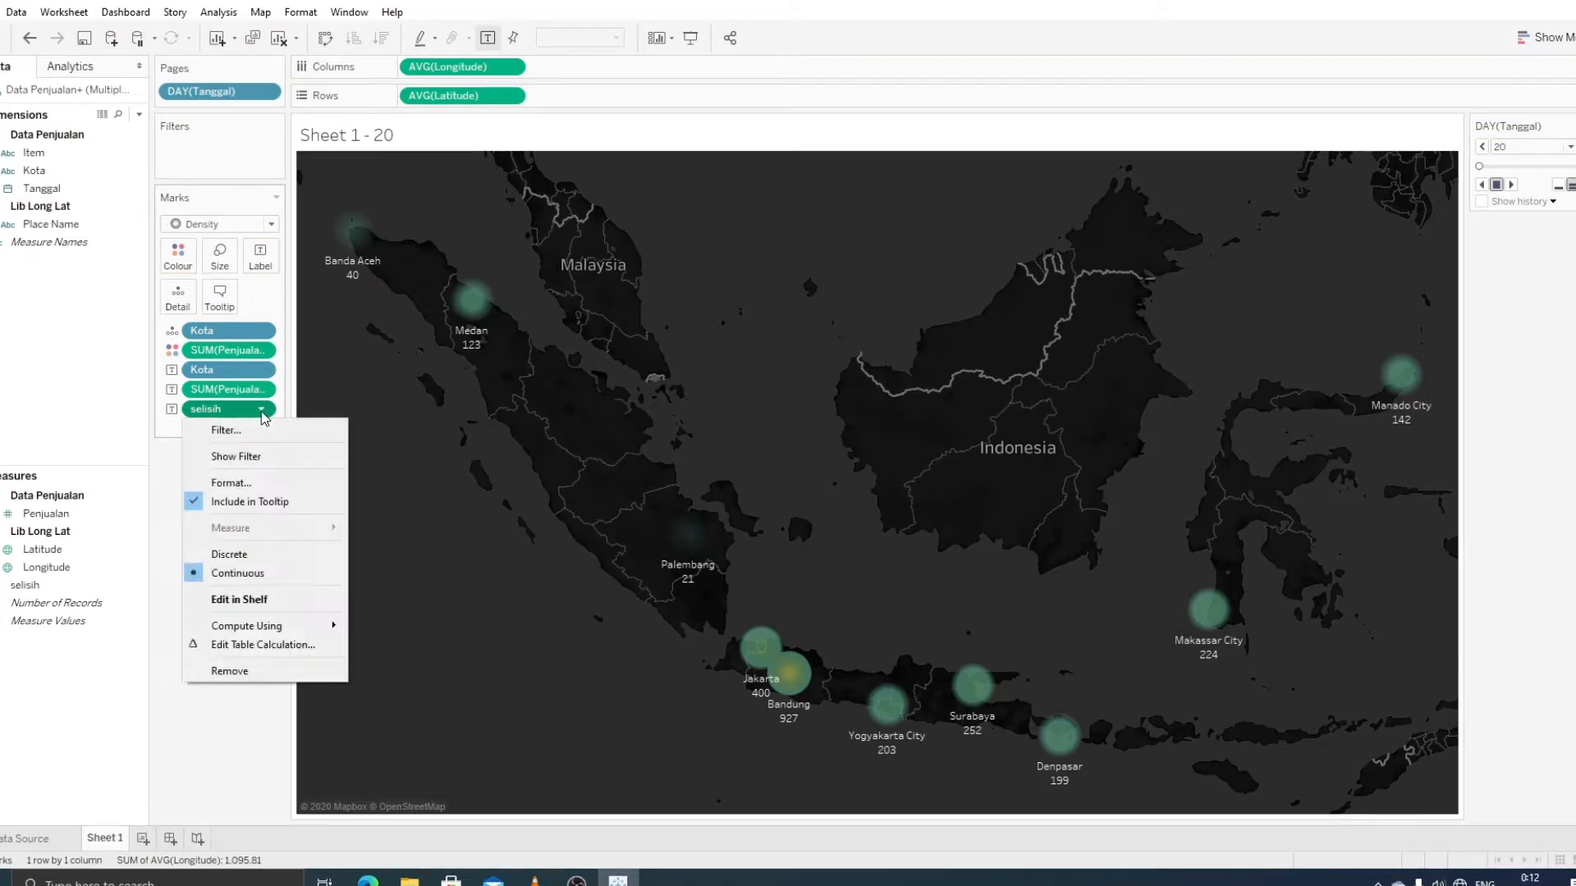
{"action": "mouse_move", "coordinate": [293, 634]}
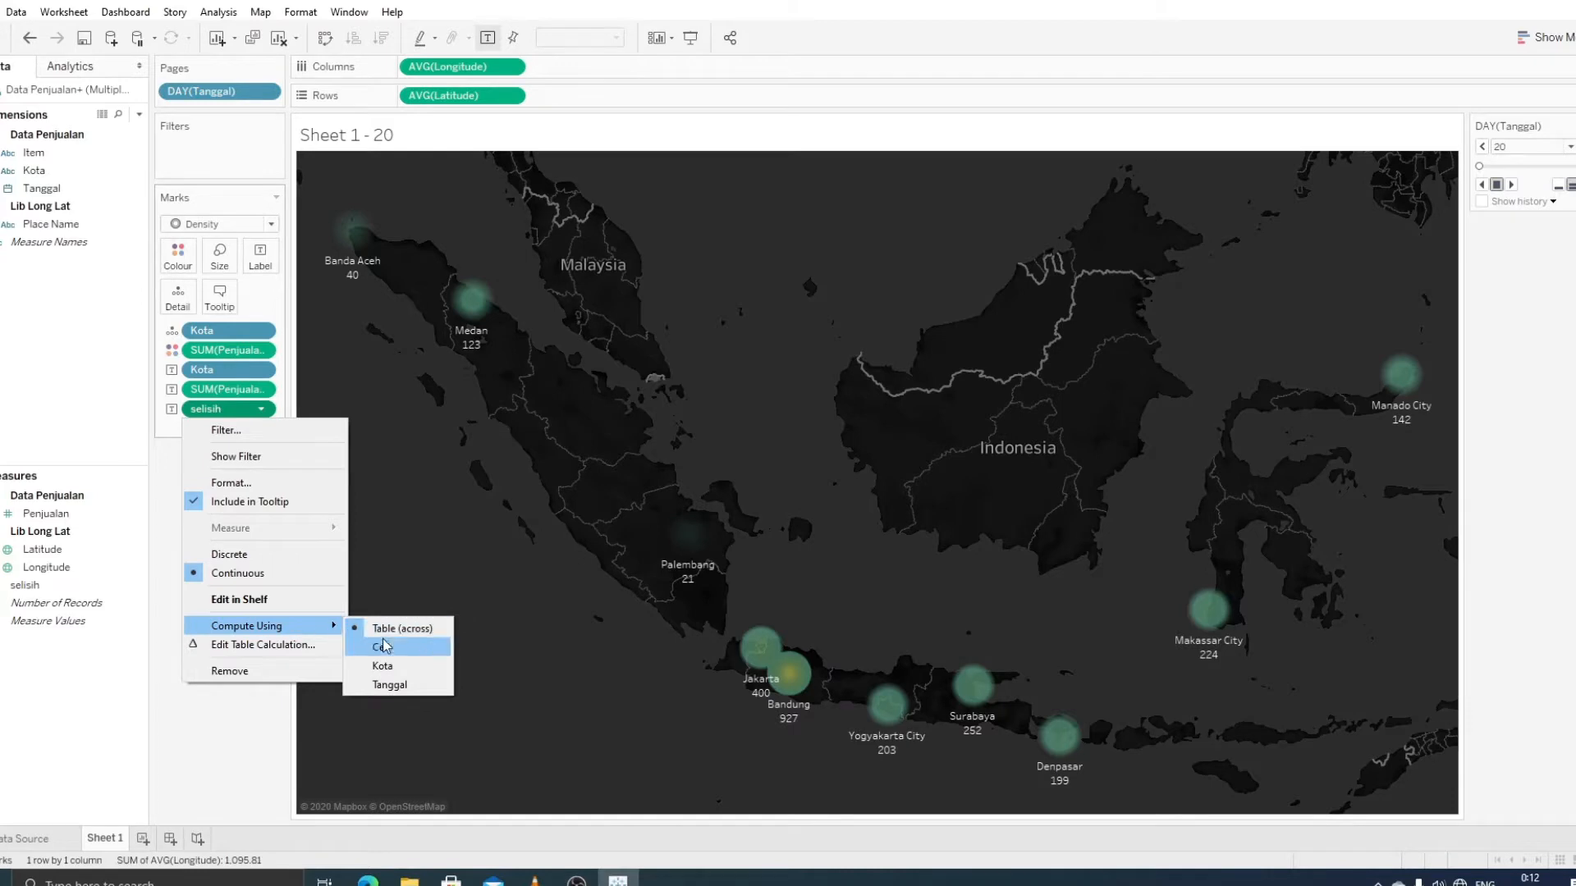
{"action": "left_click", "coordinate": [401, 688]}
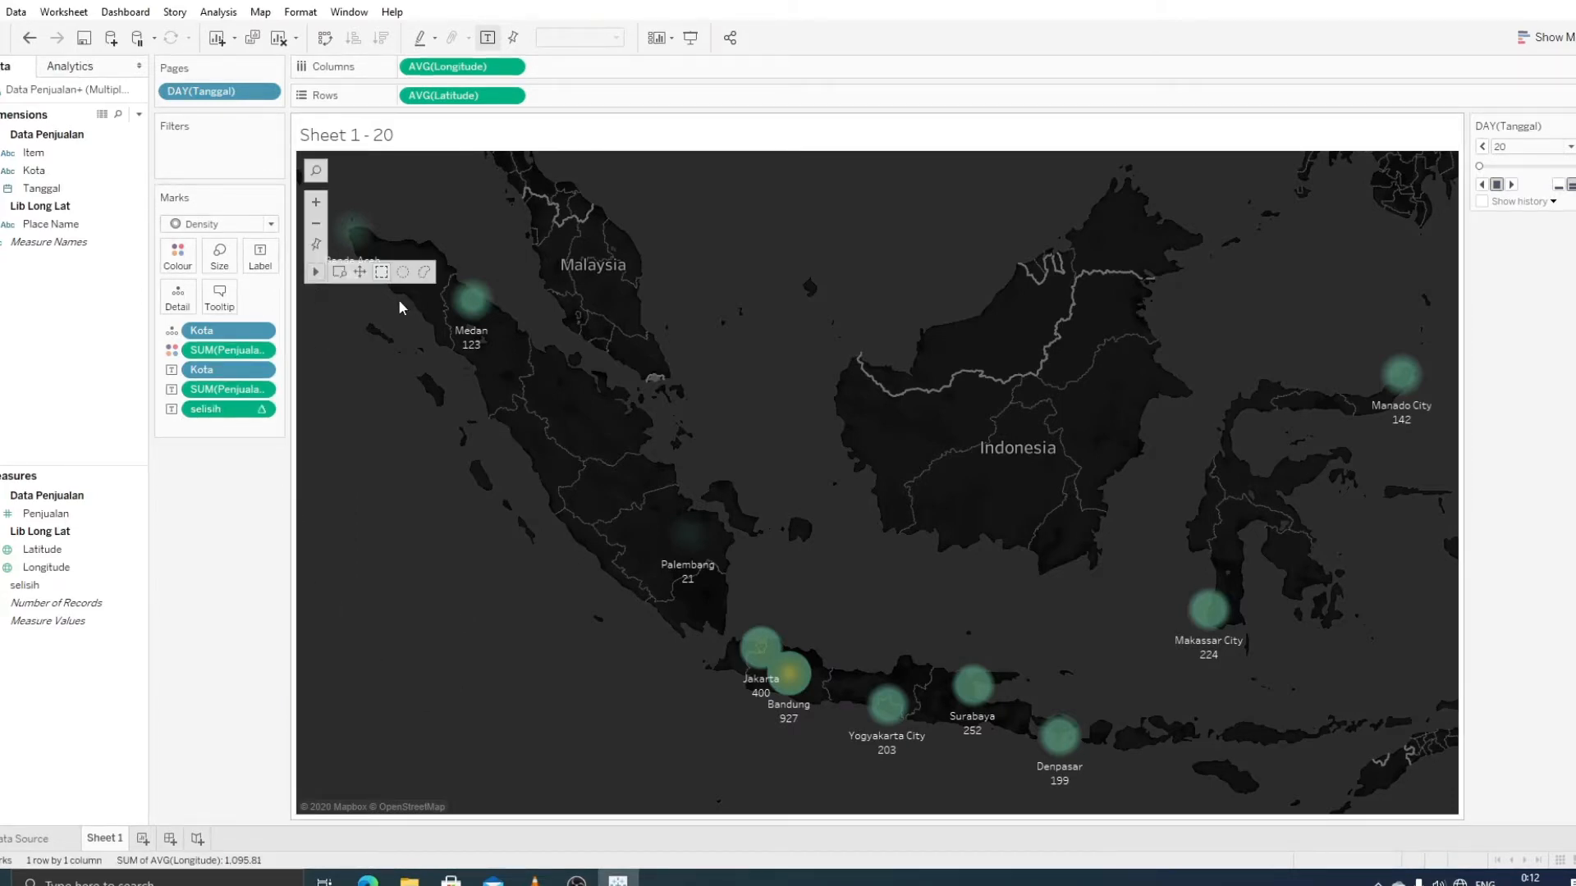
Step: Play the day animation forward to day 21 and examine the selisih value in Banda Aceh's label and tooltip
{"action": "left_click", "coordinate": [1513, 185]}
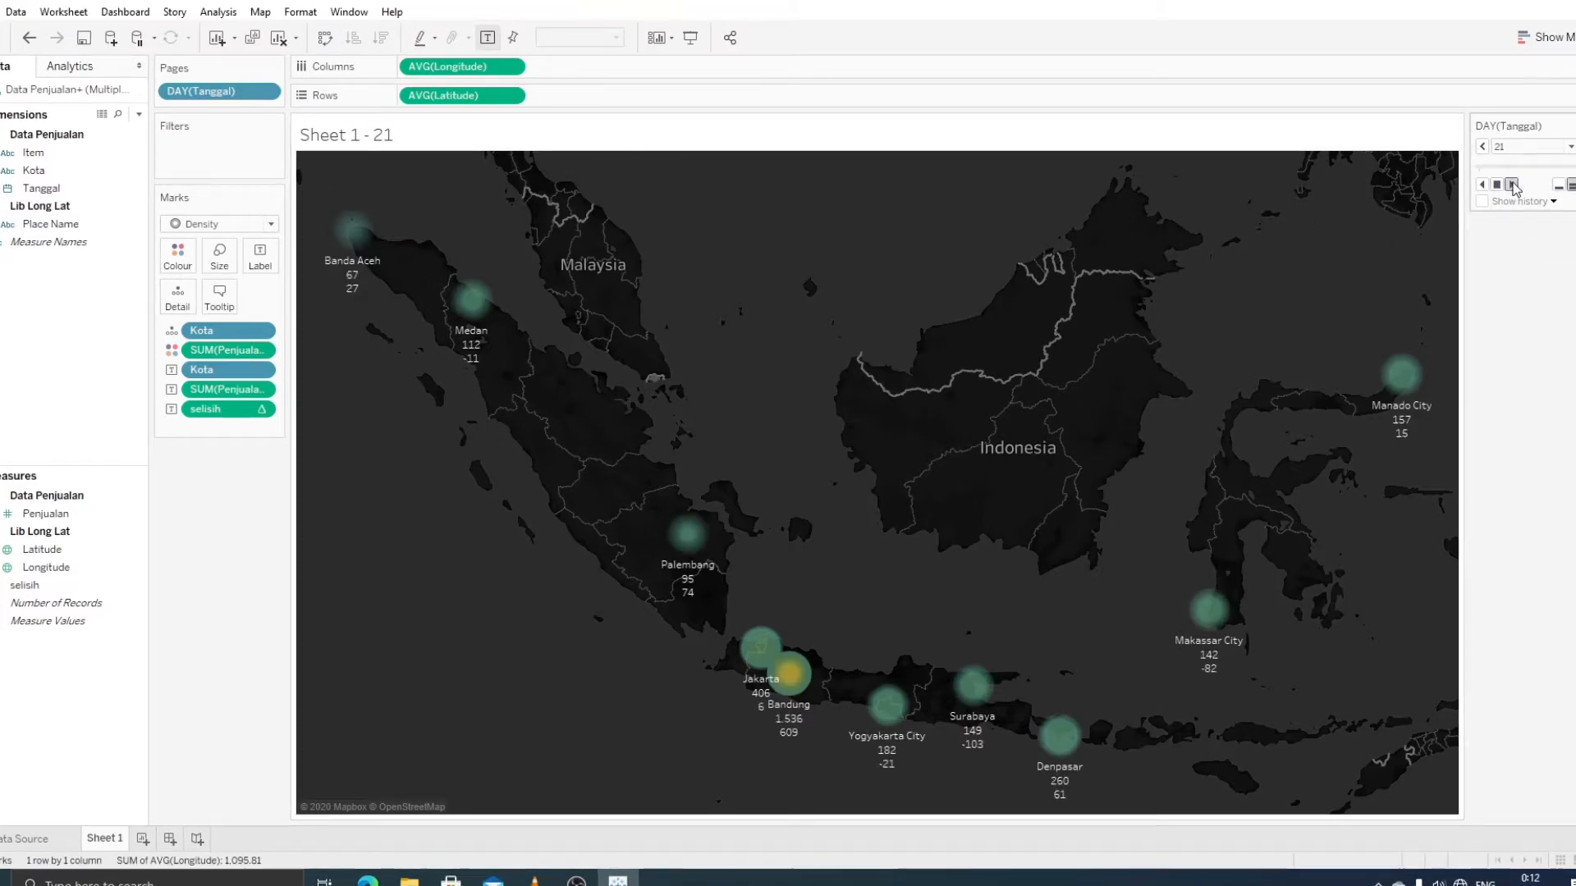
{"action": "mouse_move", "coordinate": [466, 370]}
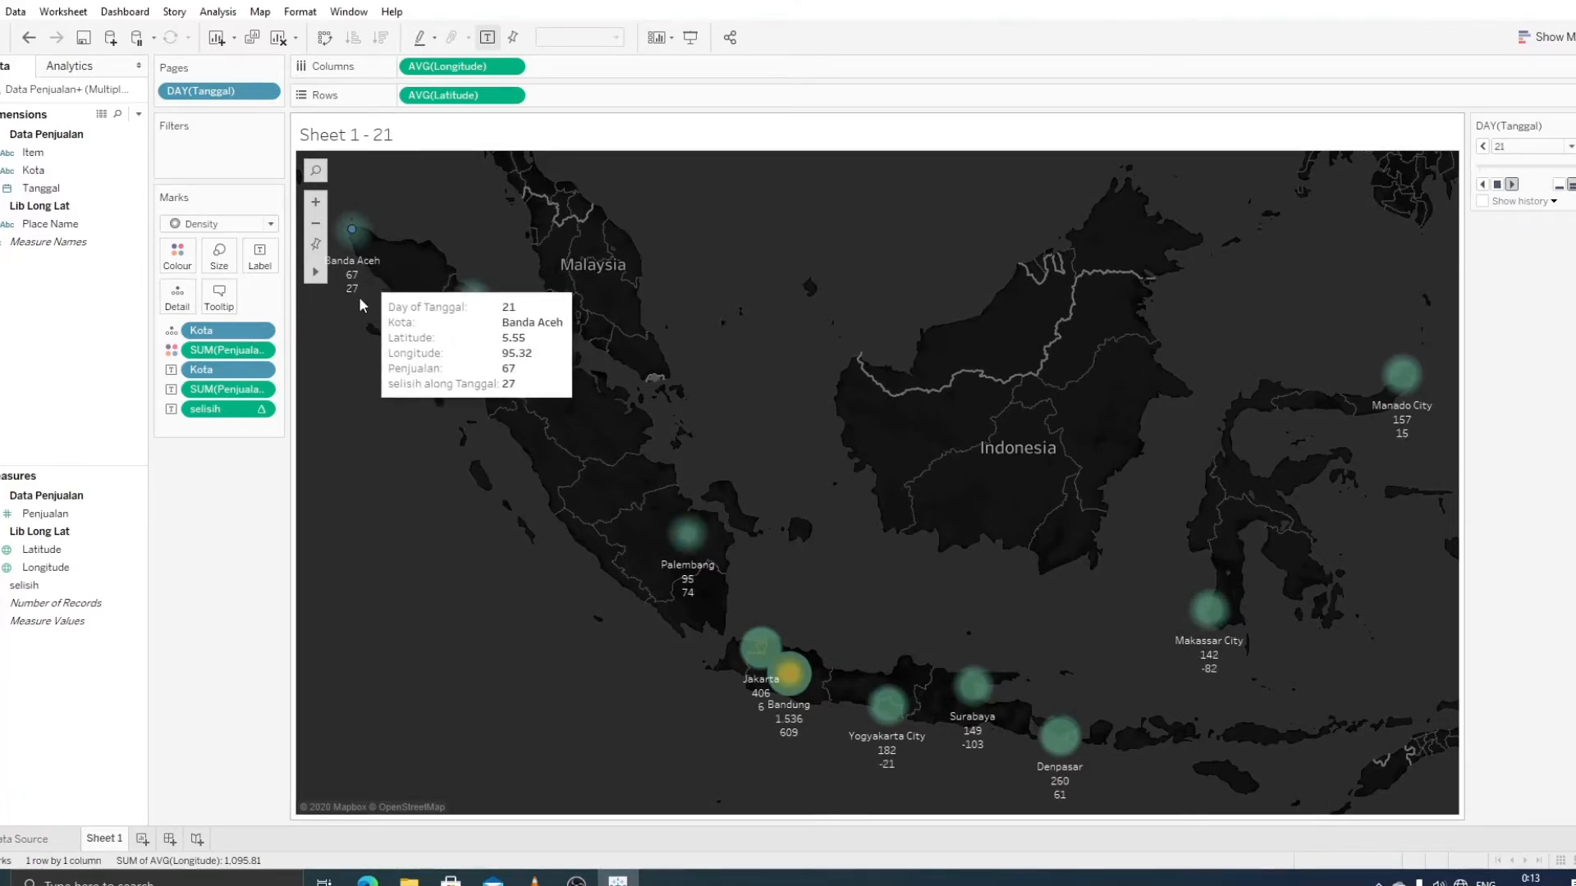
{"action": "mouse_move", "coordinate": [354, 303]}
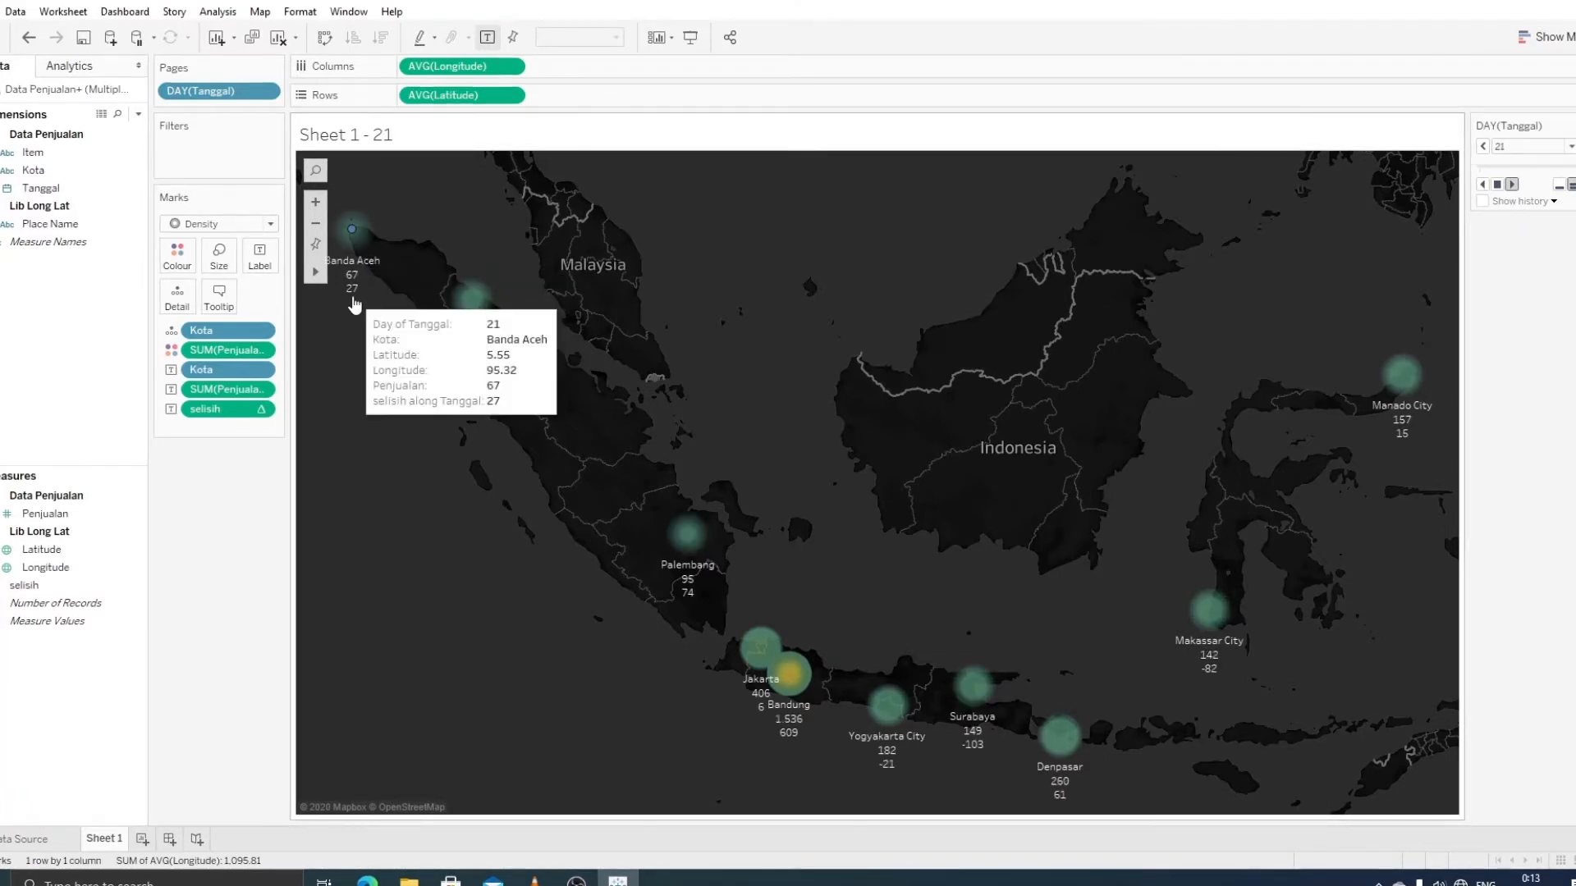